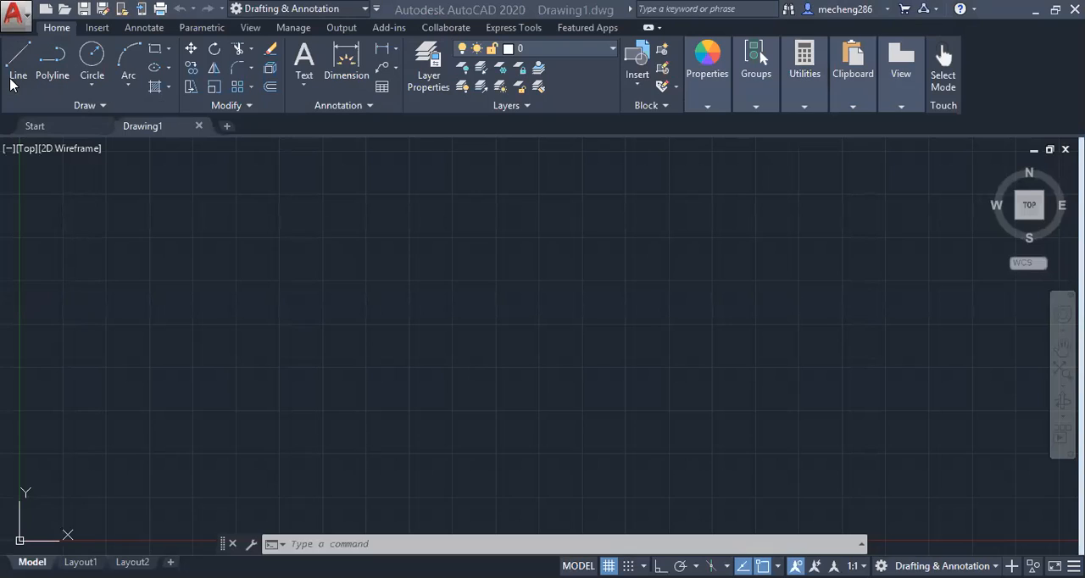
Write an on-screen note above the drawing area with the lines "L" and "Absolute Coordinate system x ,y"
click(364, 182)
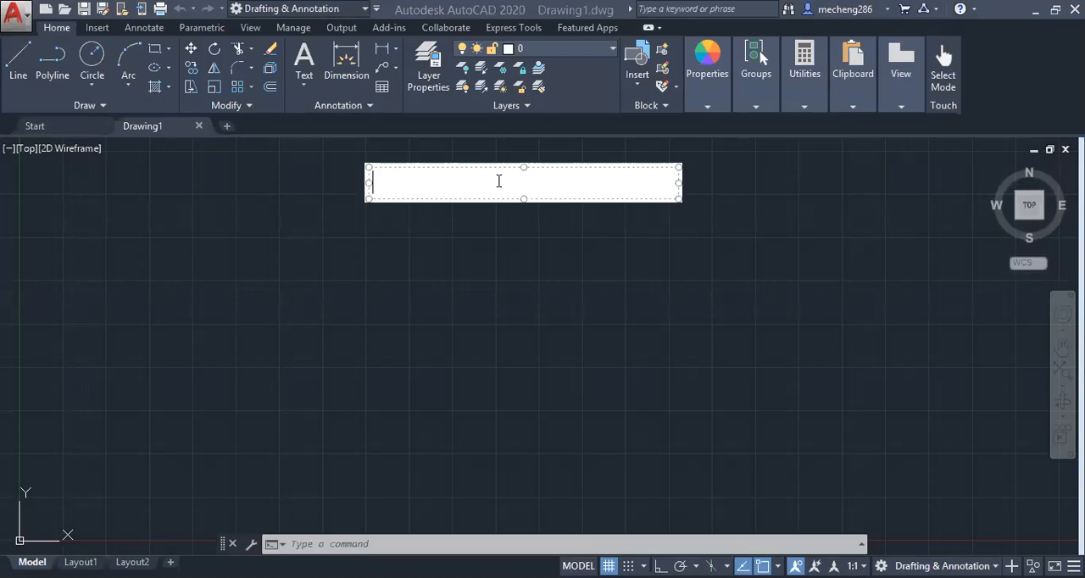
text(L)
key(Return)
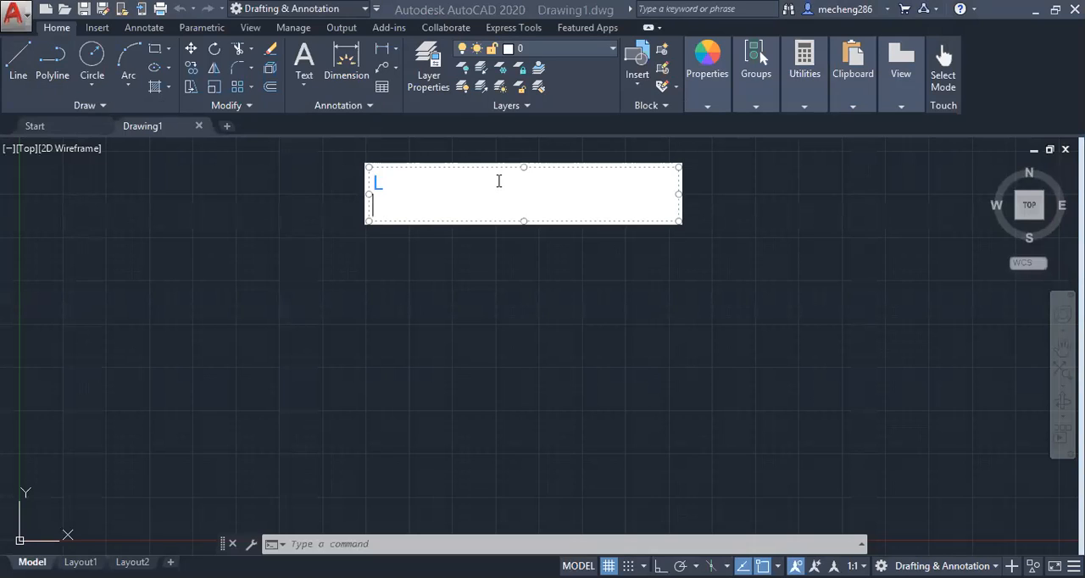
text(Absolute)
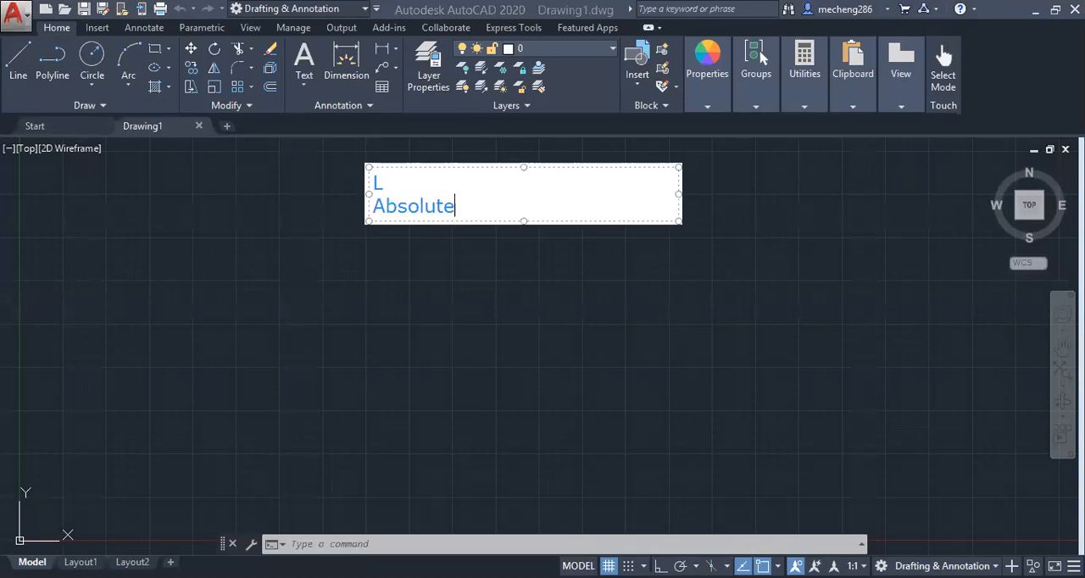
text( Coordinate system)
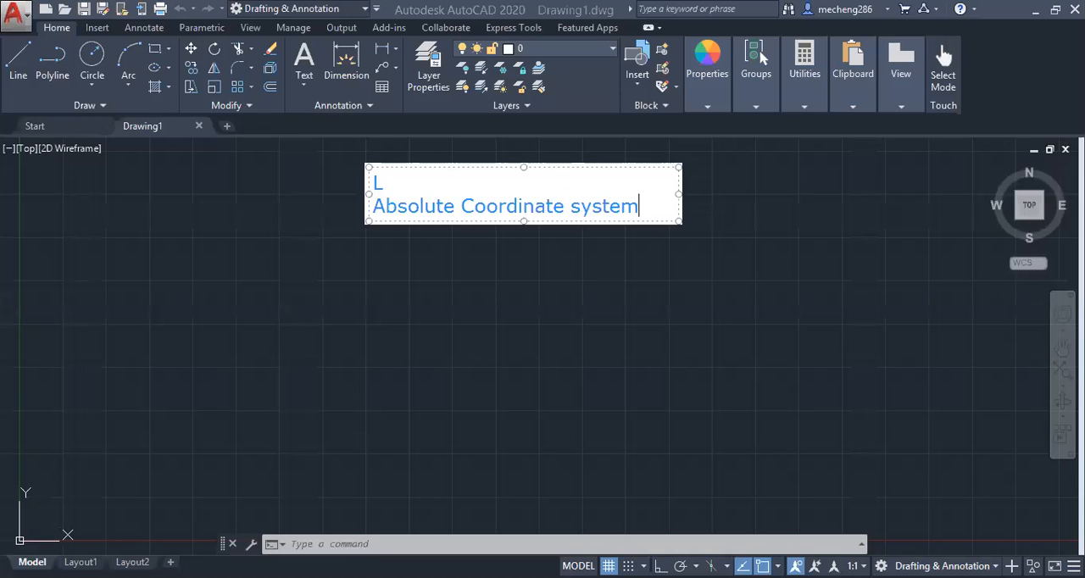
text( x ,y)
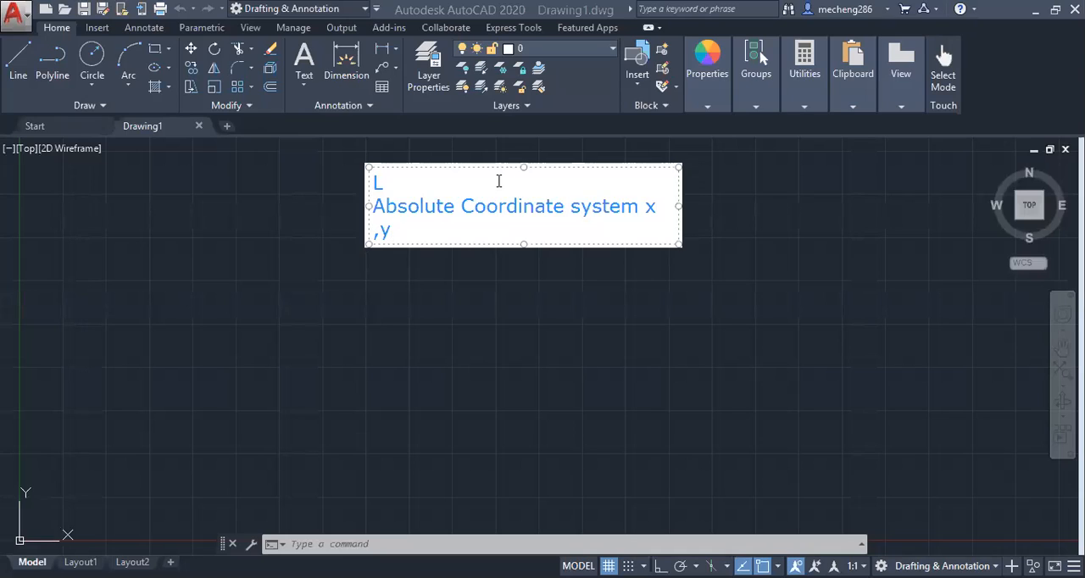
key(Return)
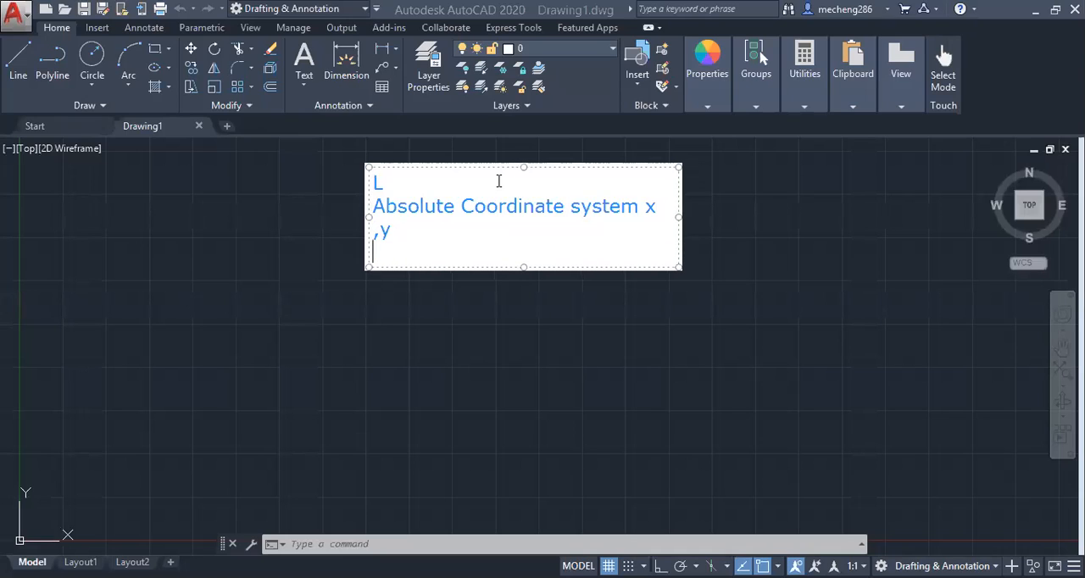
Add the line "polar Coordinate system <15" to the on-screen note
text(polar Coor)
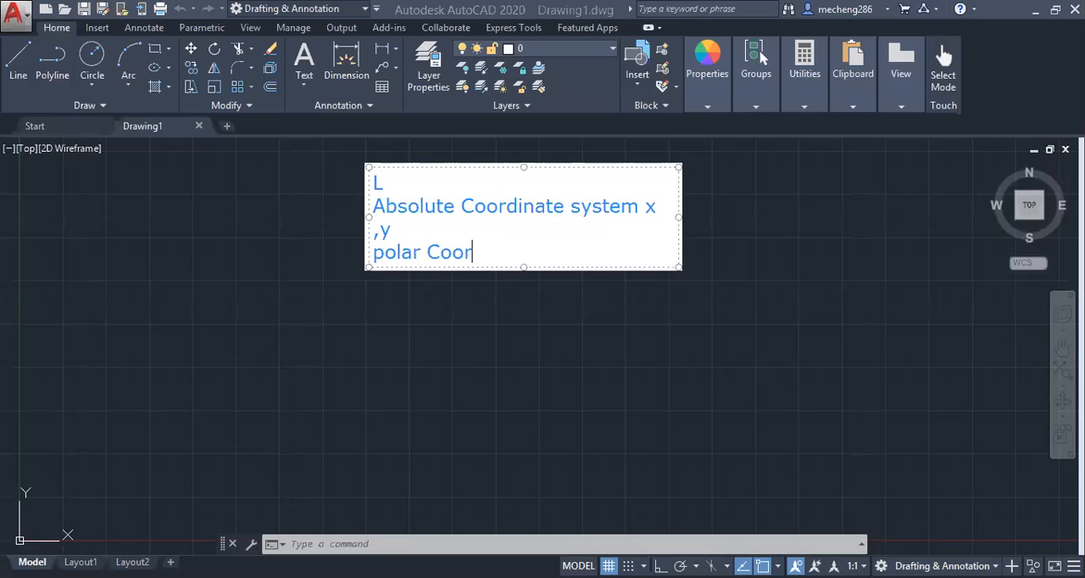
text(dinate syste)
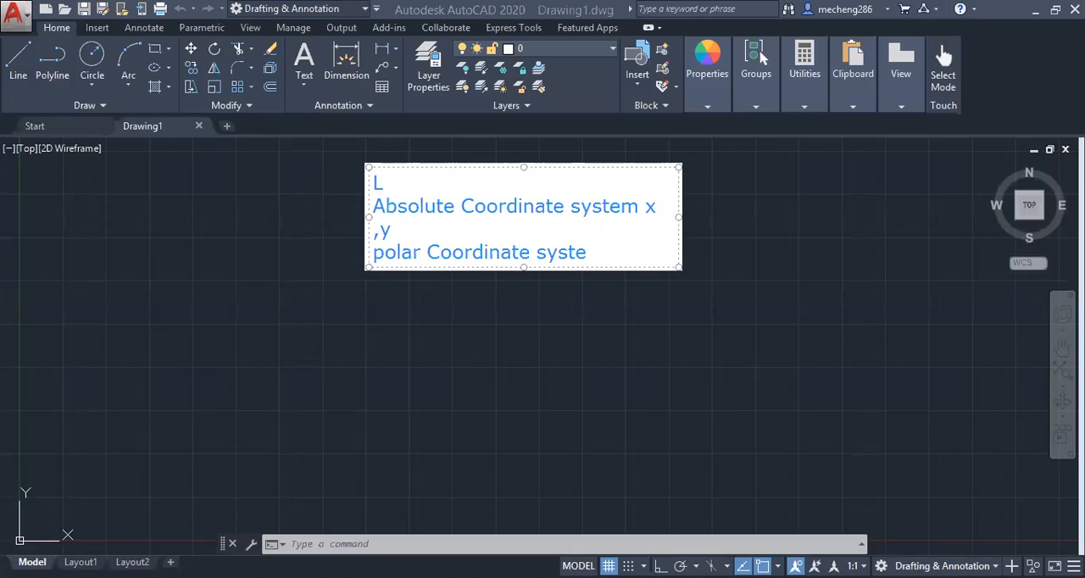
text(m <15)
key(Left)
key(Left)
key(Right)
key(Right)
key(Return)
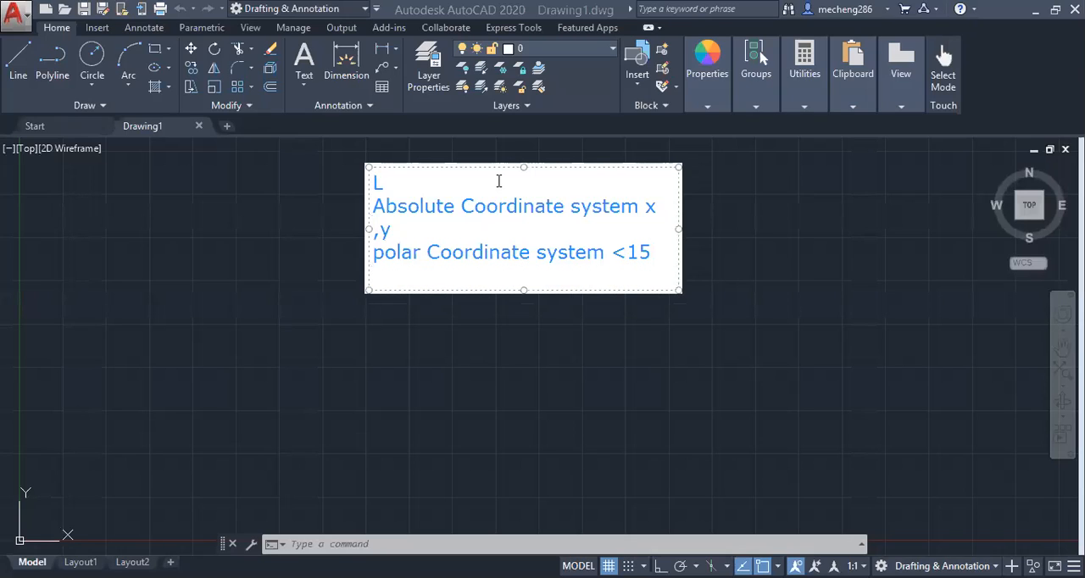
Add "Relative Coordinate system" as the last line of the on-screen note and finish the note
click(498, 181)
text(Re)
key(BackSpace)
key(BackSpace)
key(Down)
key(Down)
key(Down)
key(Down)
text(Relative )
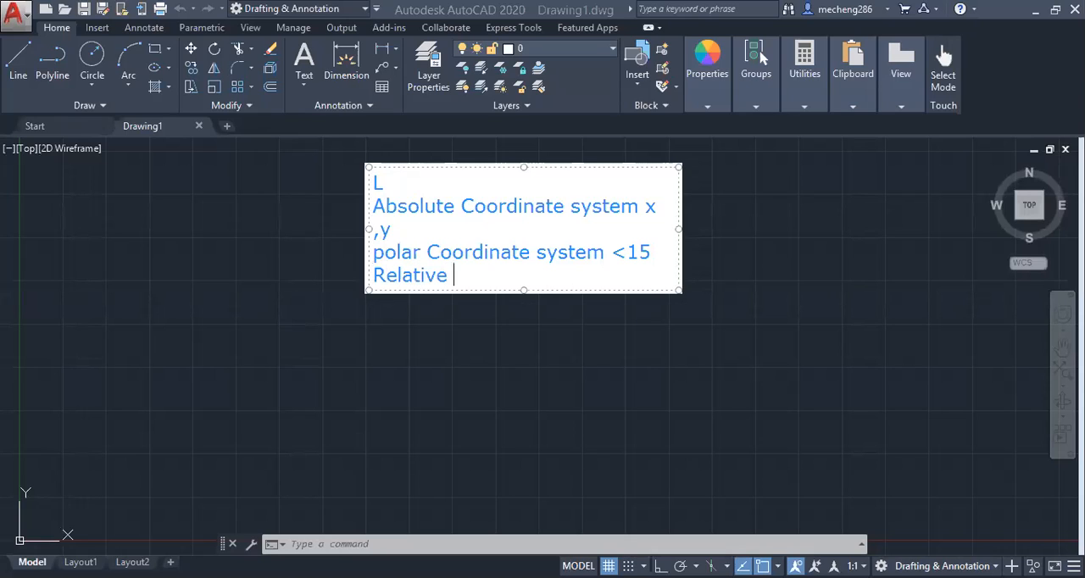
text(Coordinate system)
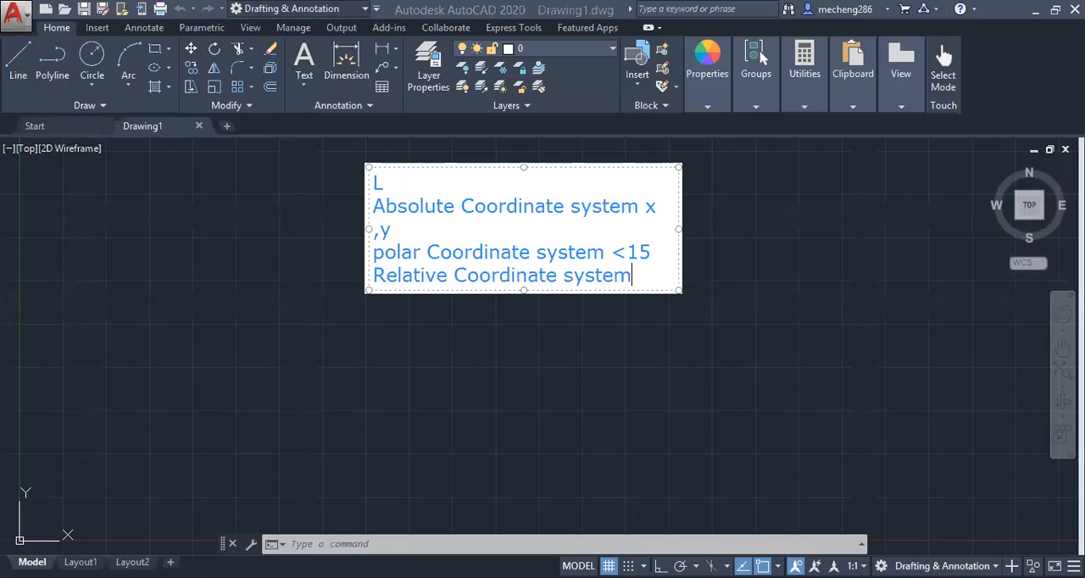
click(329, 126)
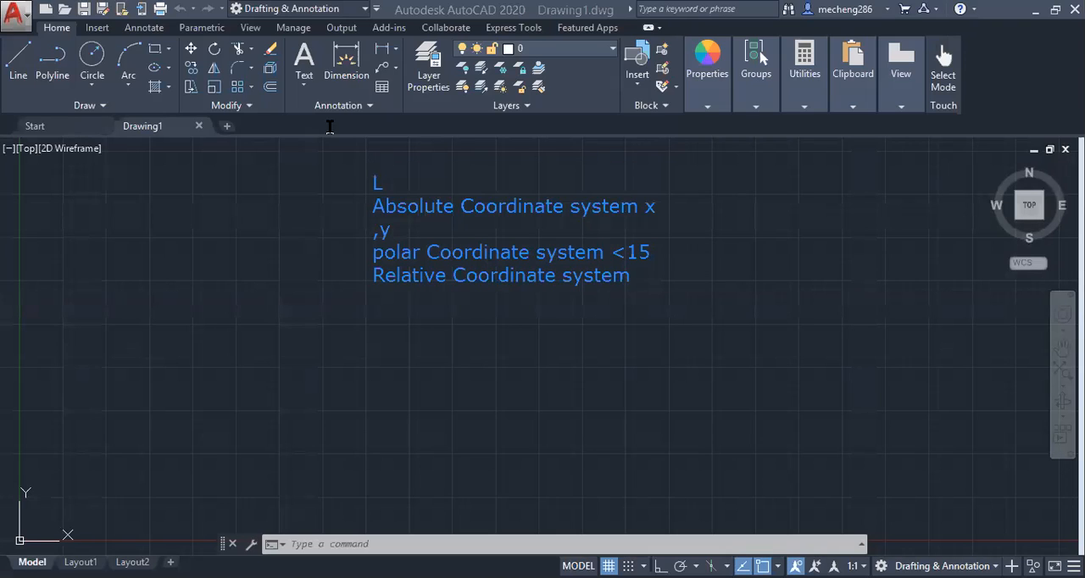
Place a second note below the first with the lines "@ x,y", "L" and "0,0", and clear both notes from the screen
click(612, 267)
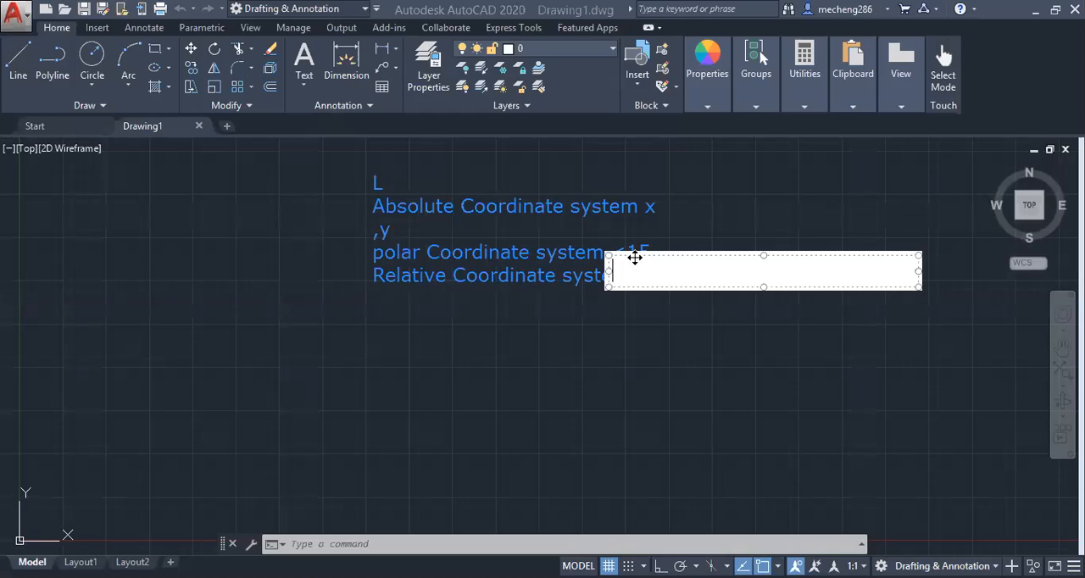
drag(634, 258, 395, 307)
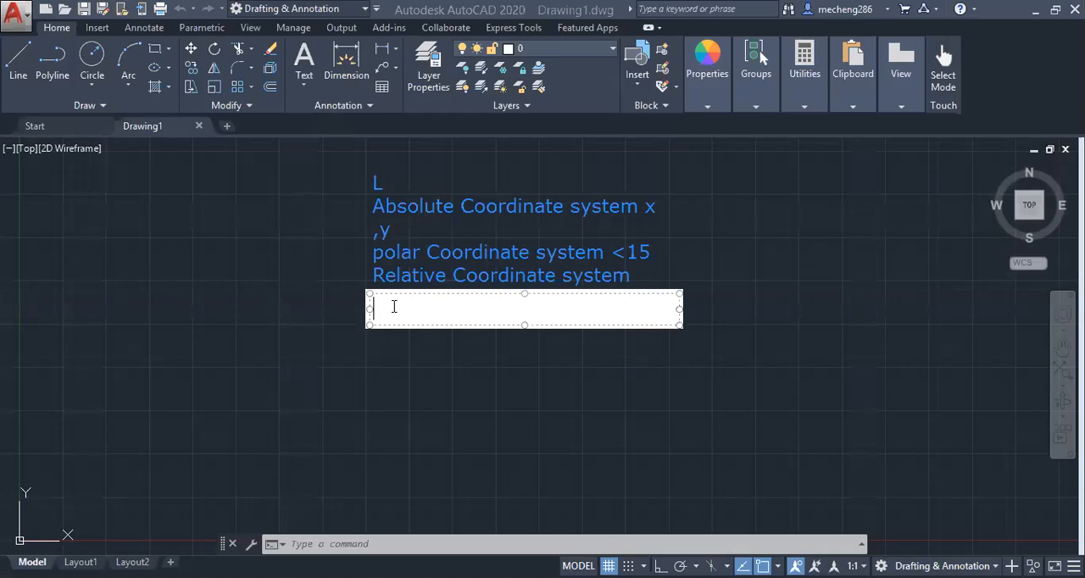
text(@ x,y)
key(Return)
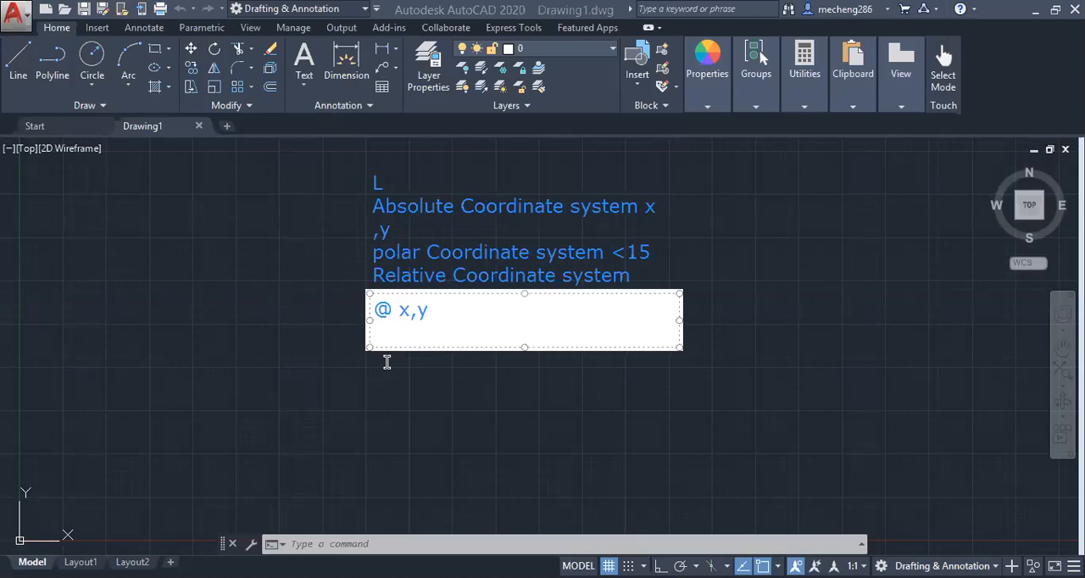
text(L)
key(Return)
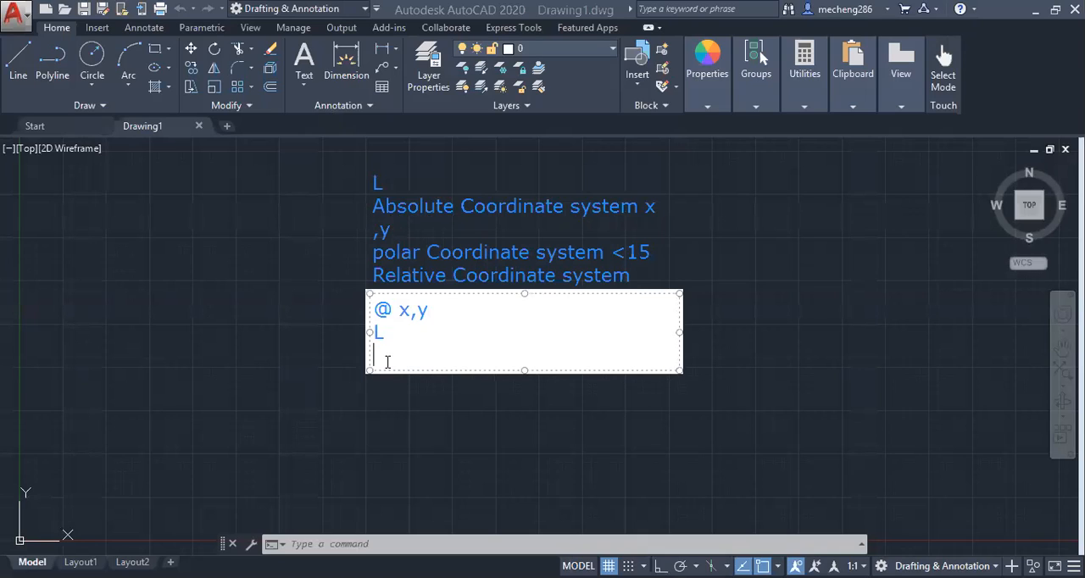
text(0,0)
click(320, 142)
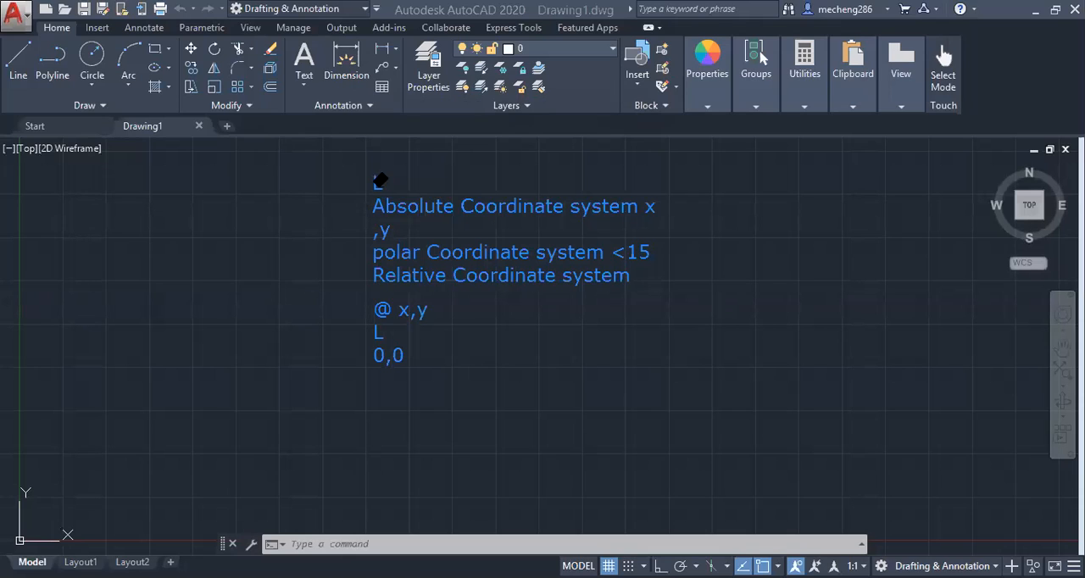
click(584, 204)
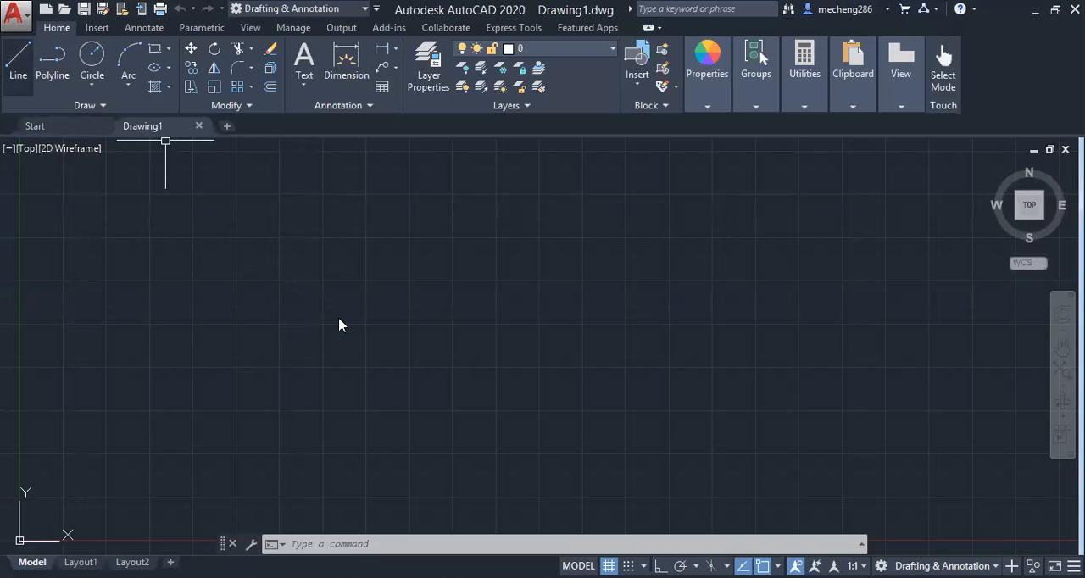
Draw a freehand chain of eight connected lines, starting horizontally, rising about 5 units, stepping down and ending with slanted segments
text(l)
key(Return)
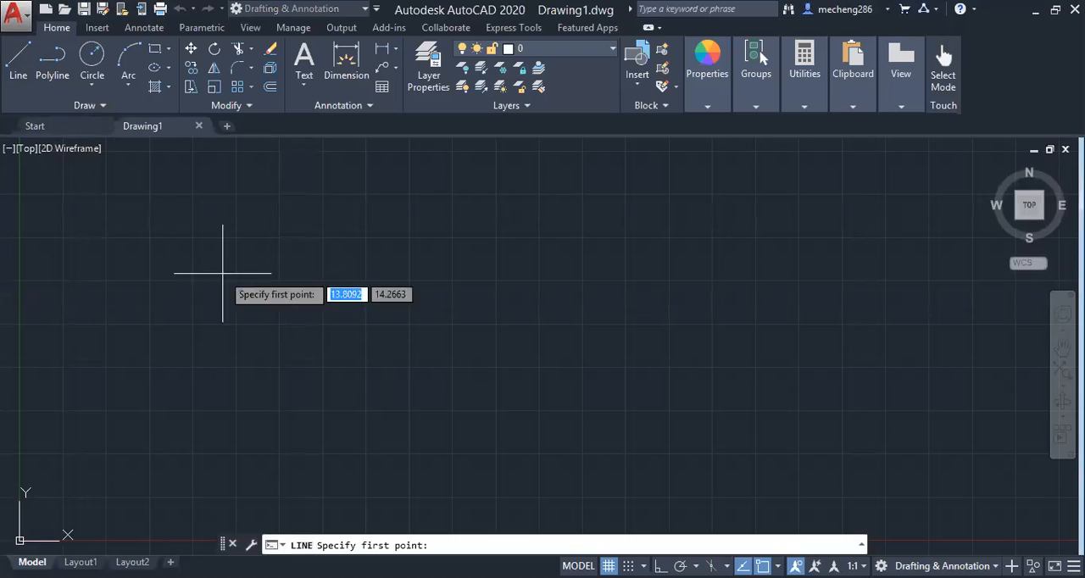
click(279, 325)
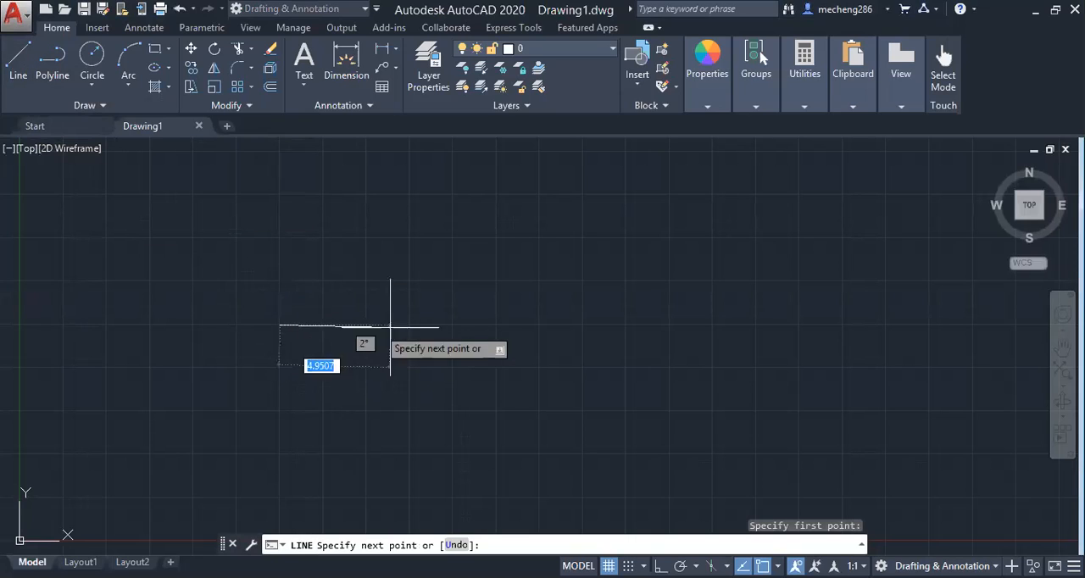
click(474, 324)
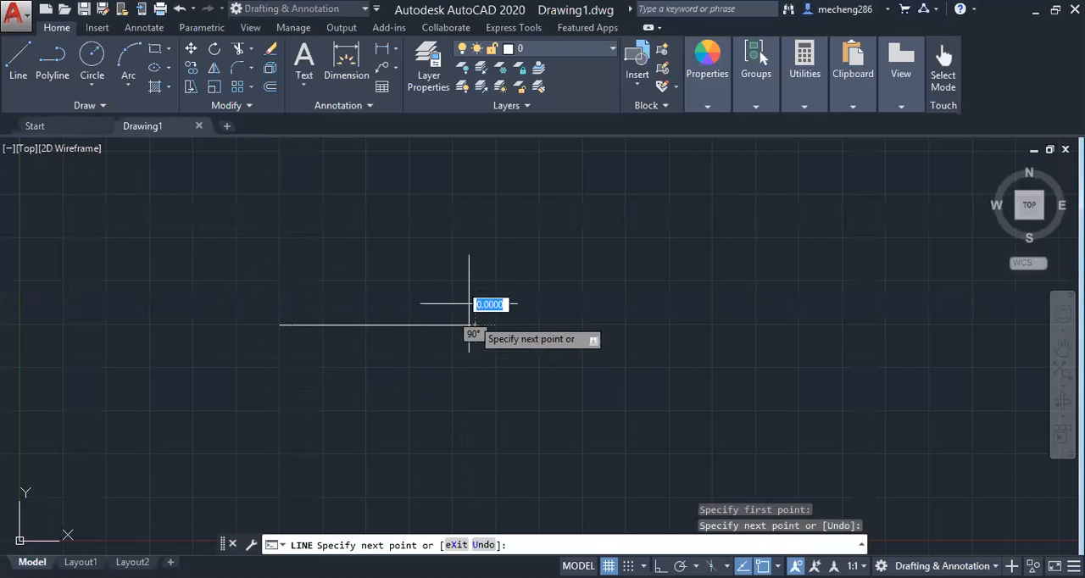
click(475, 238)
click(602, 238)
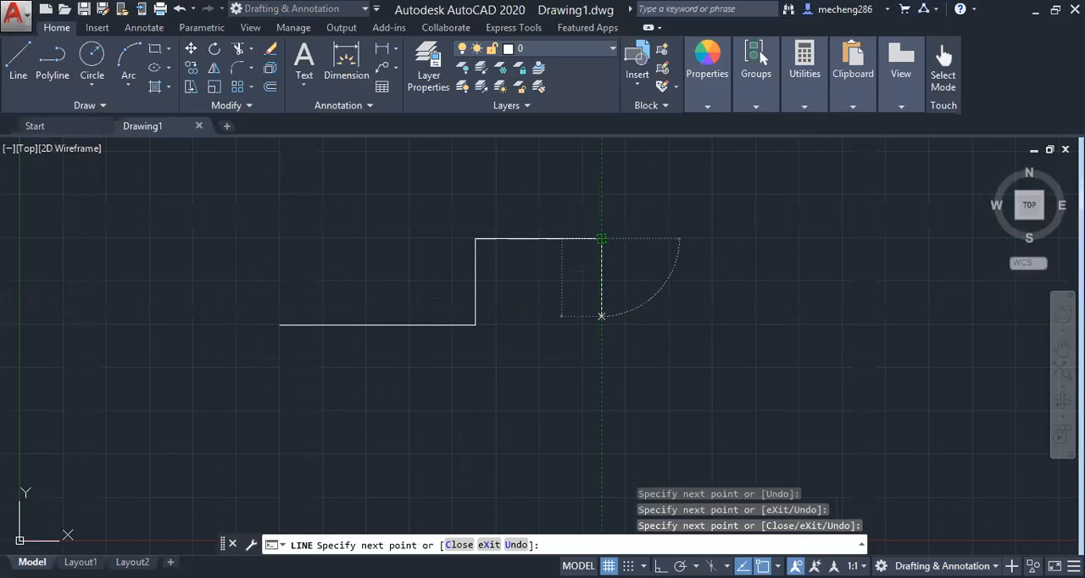
click(601, 316)
click(759, 306)
click(732, 406)
click(569, 426)
click(513, 376)
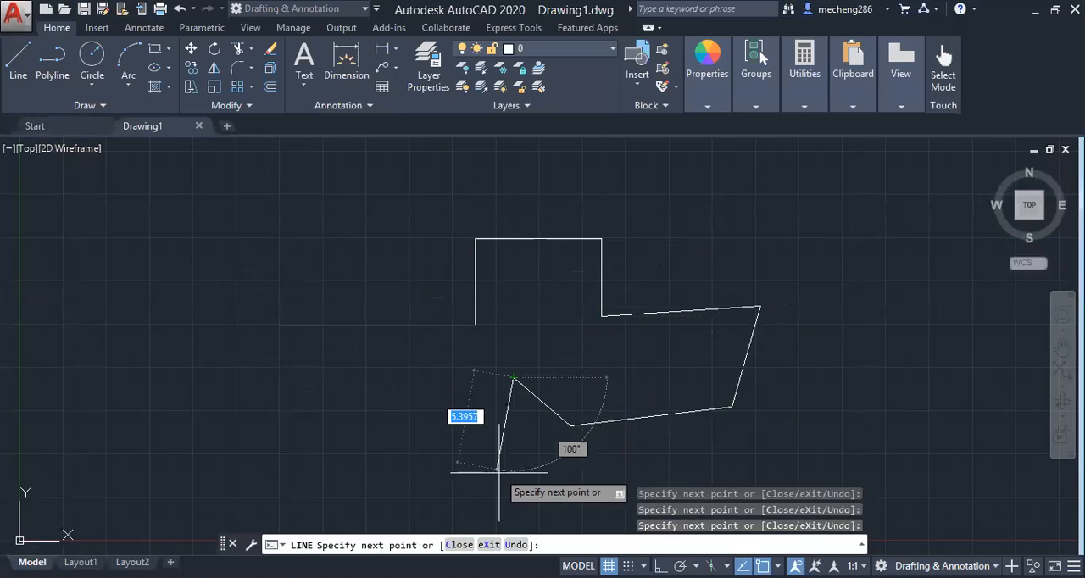
Turn on Ortho mode and continue the chain with horizontal and vertical segments, ending with a long horizontal line along the shape's upper edge
key(F8)
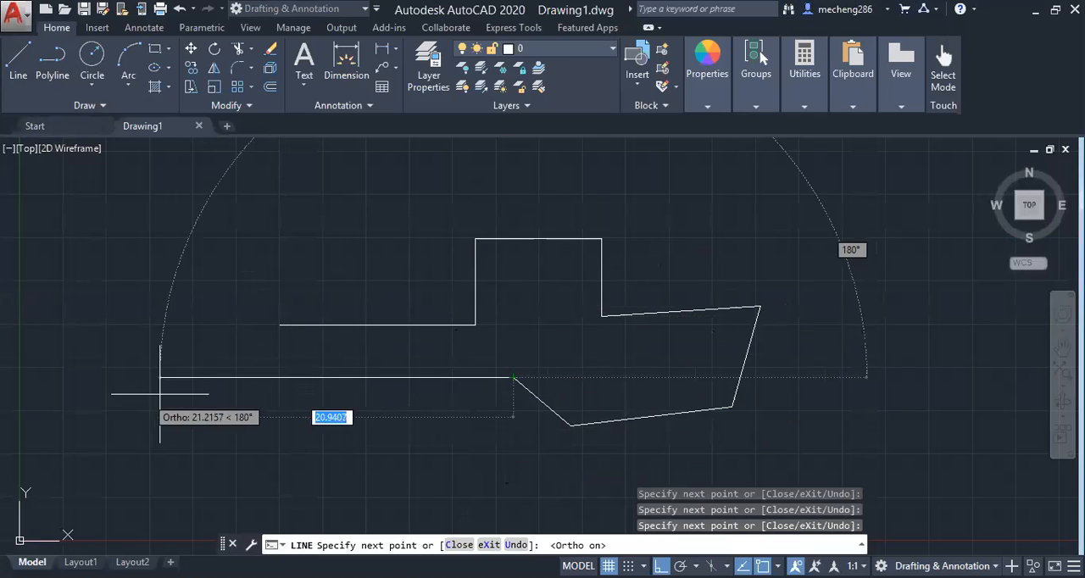
click(520, 324)
click(387, 394)
click(314, 394)
click(313, 509)
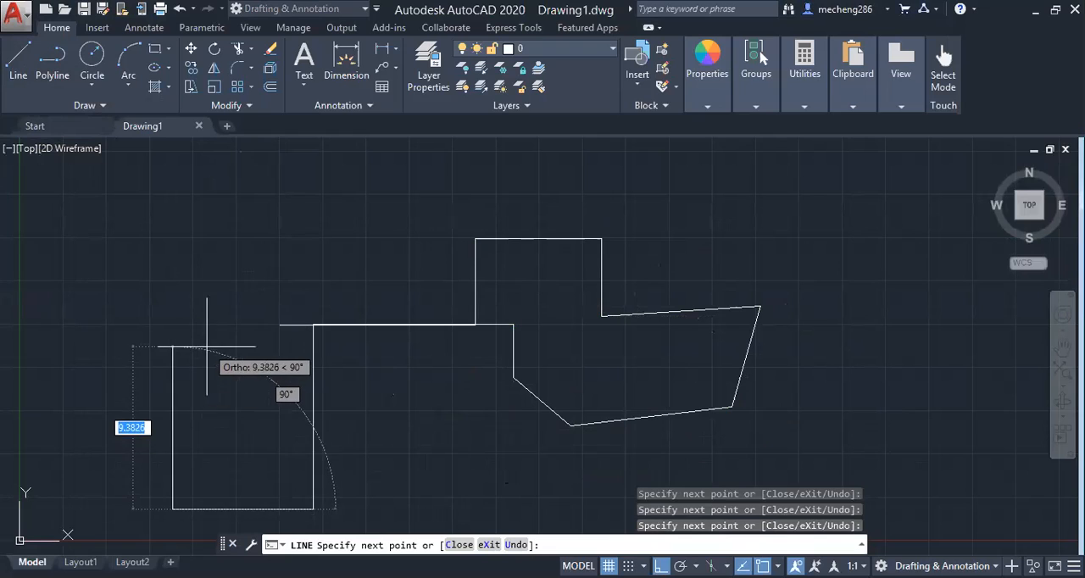
click(180, 240)
click(475, 239)
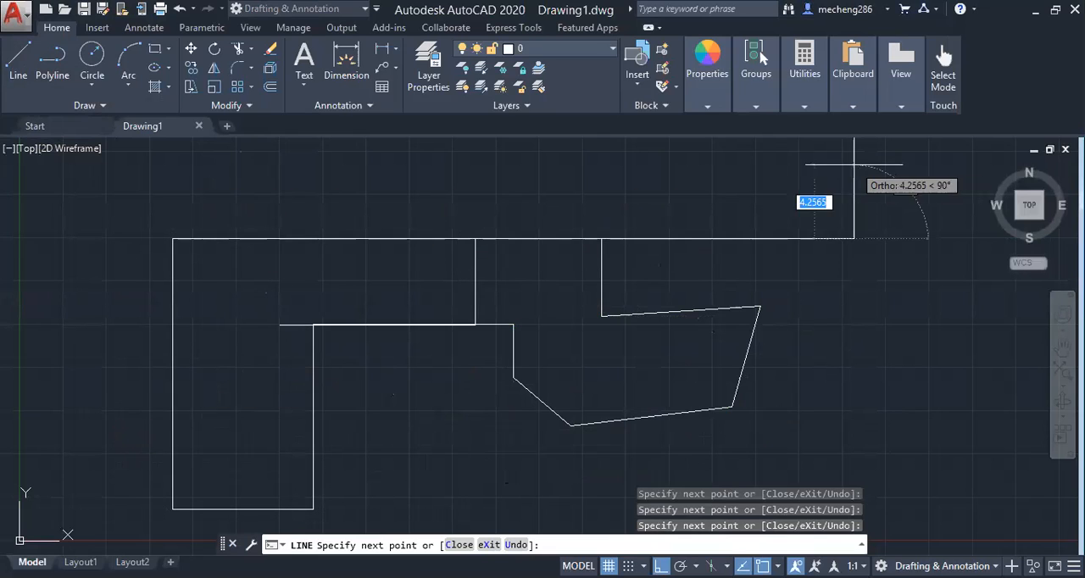
click(853, 239)
key(Escape)
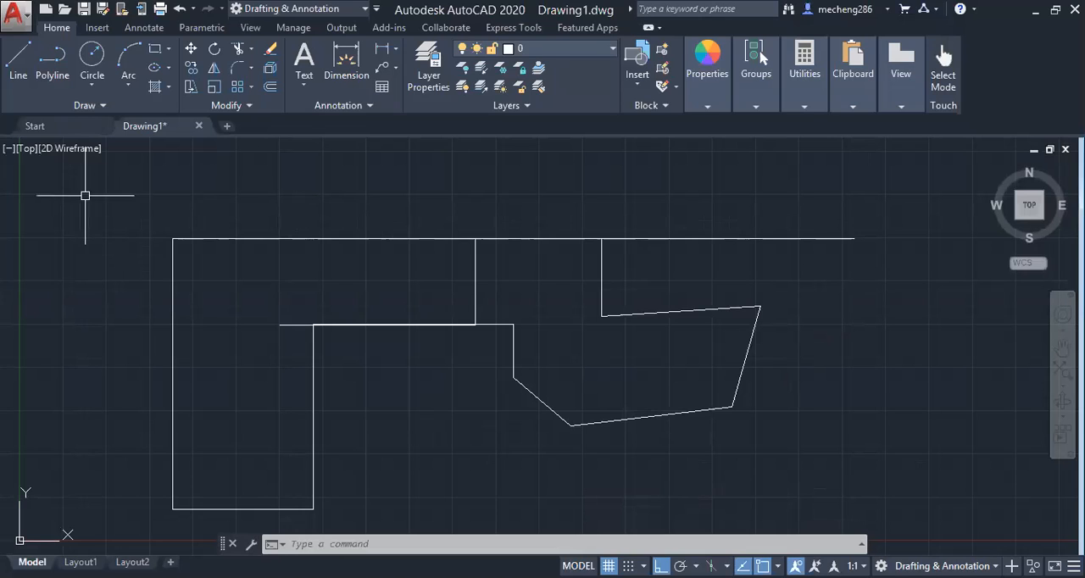
Erase all the drawn lines except the lowest horizontal one, using a crossing lasso selection
mouse_move(865, 193)
mouse_down()
mouse_move(852, 339)
mouse_move(73, 327)
mouse_move(123, 225)
mouse_up()
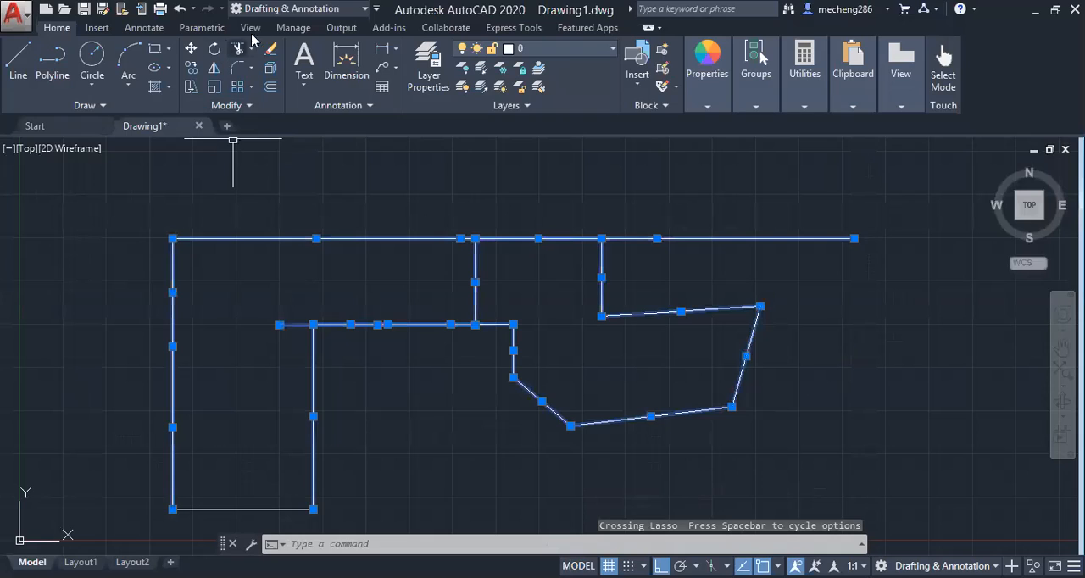
click(270, 52)
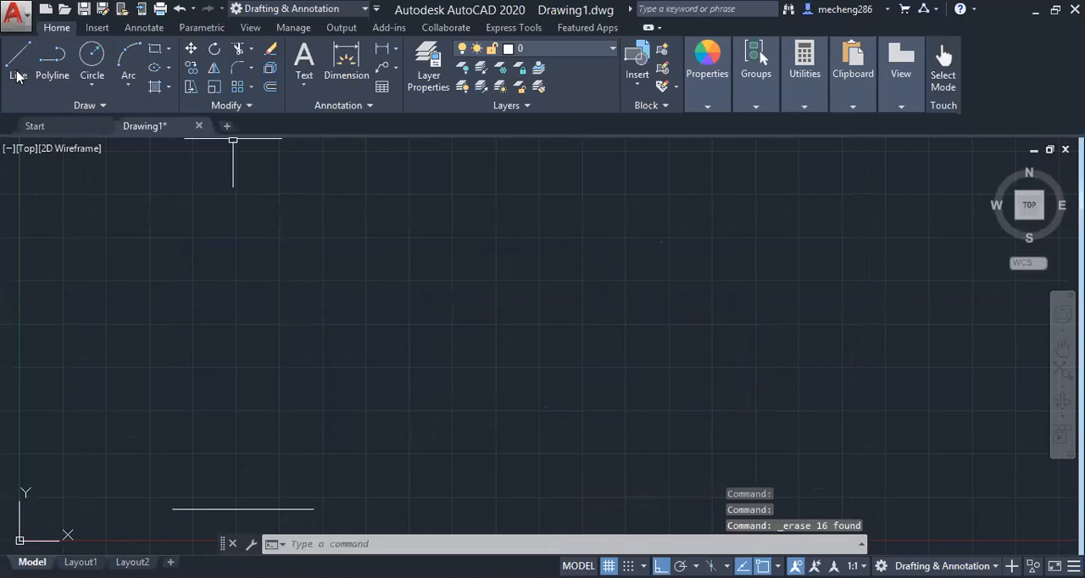
Draw a vertical line 15 units upward and continue it with a horizontal line about 29 units long to the right
text(l)
key(Return)
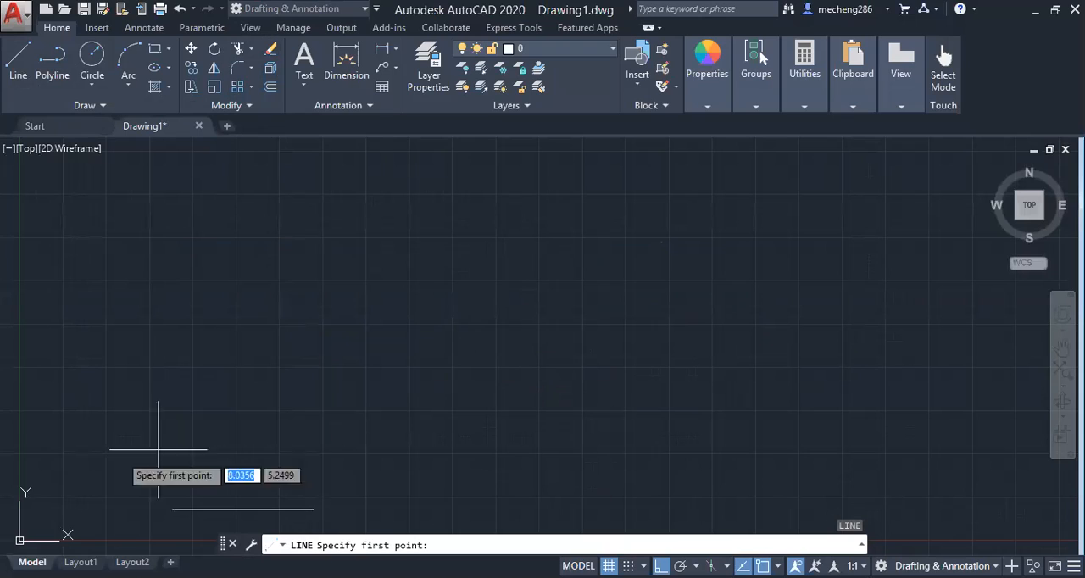
click(281, 324)
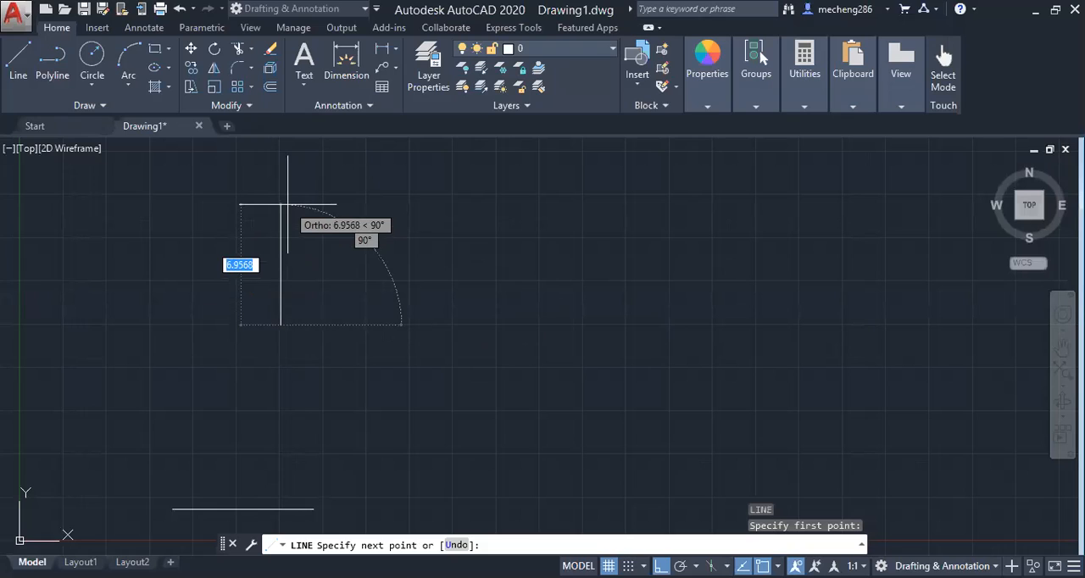
text(15)
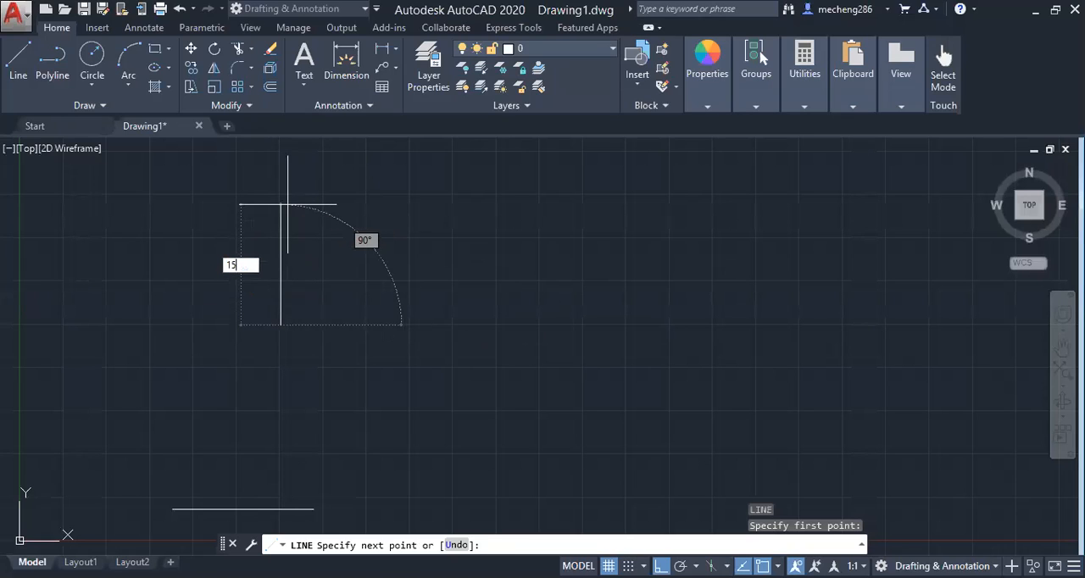
key(Return)
scroll(399, 208, down, 4)
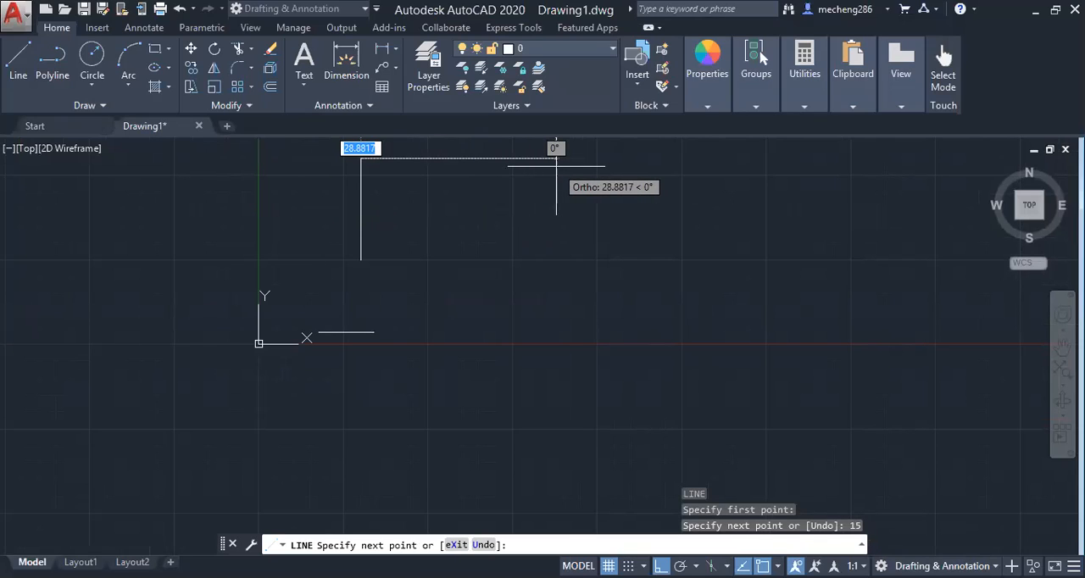
text(20)
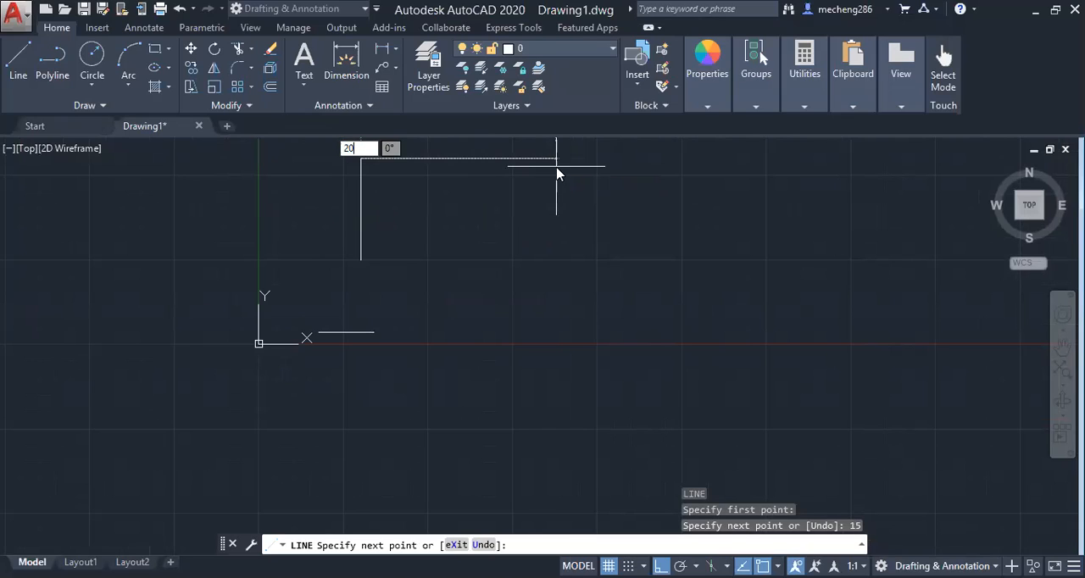
key(Return)
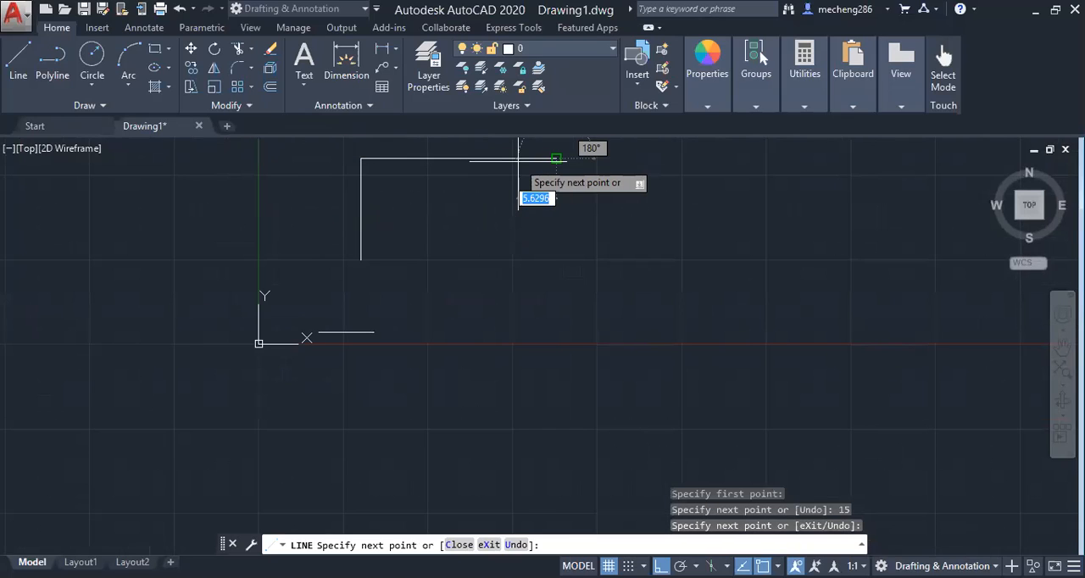
key(Return)
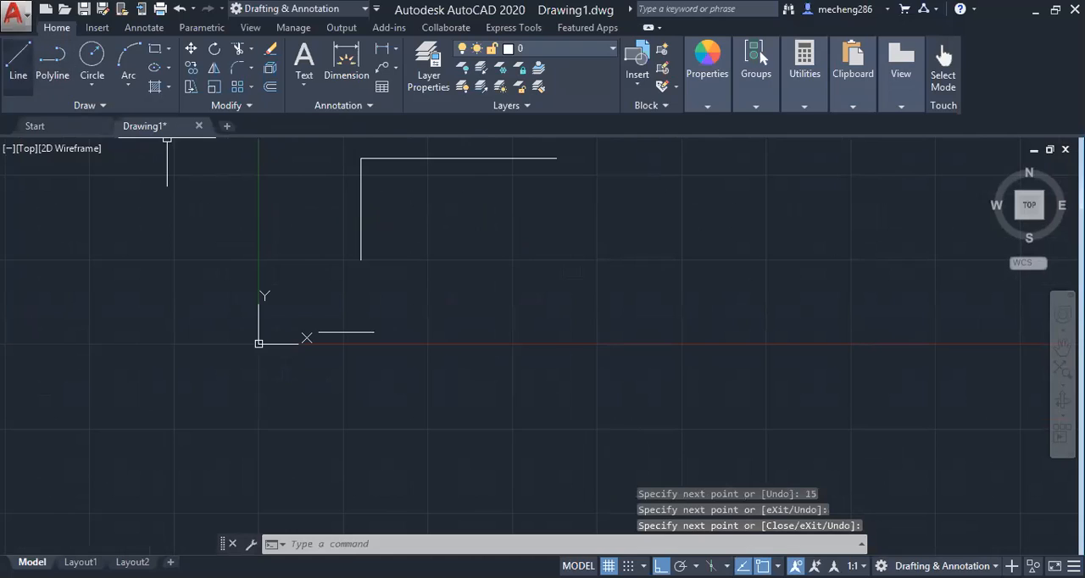
Turn off Ortho mode and draw a single line 30 units long, sloping 30° downward to the right, below the X axis
click(416, 543)
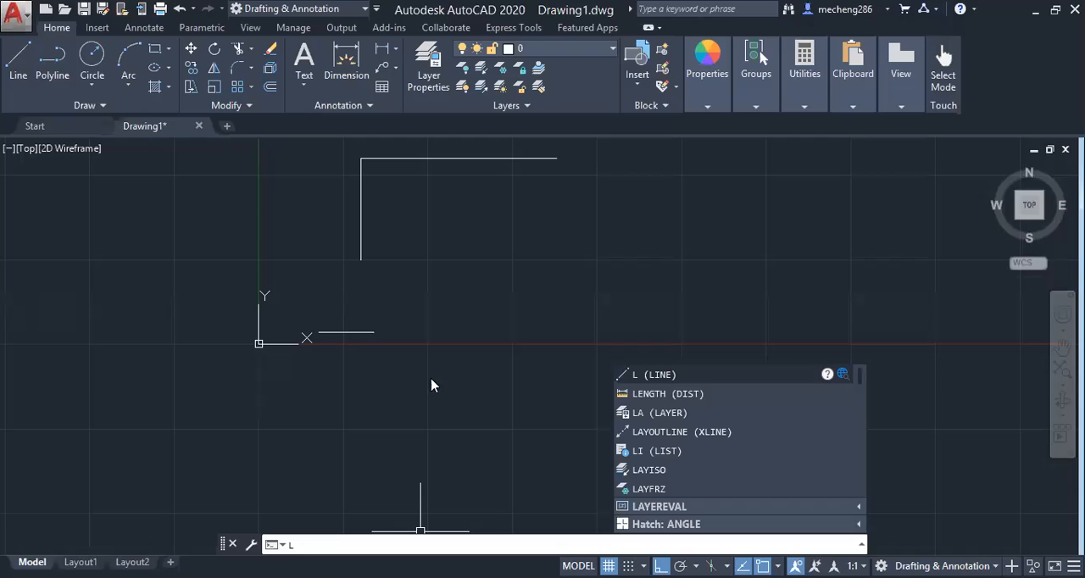
click(643, 374)
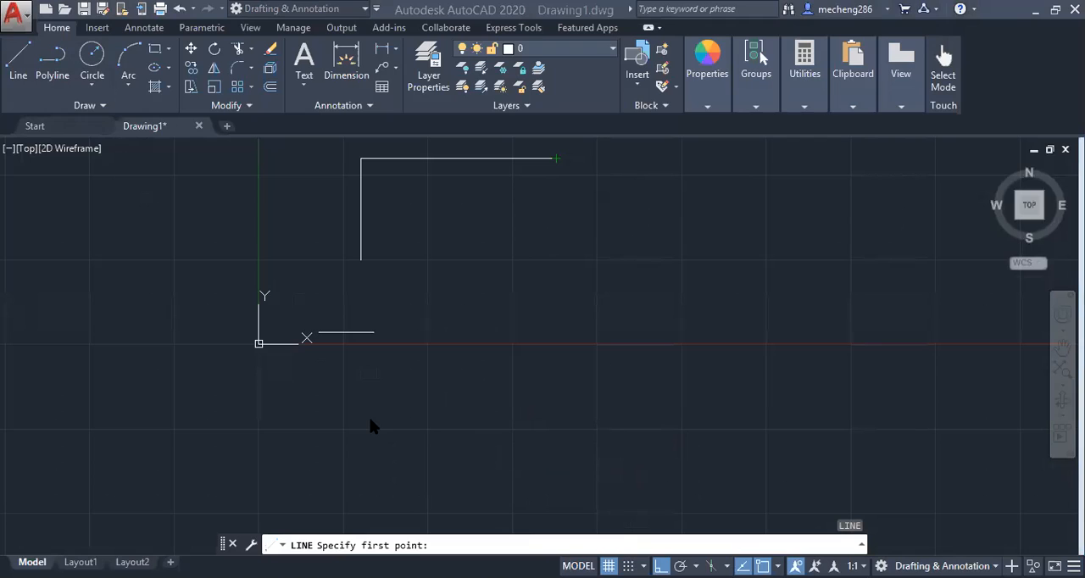
click(427, 429)
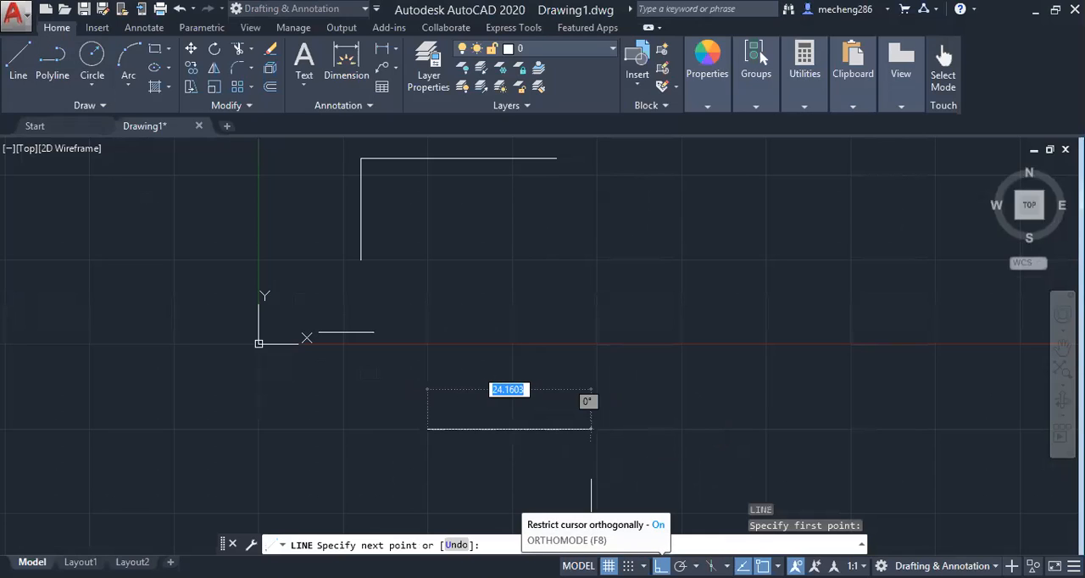
click(661, 566)
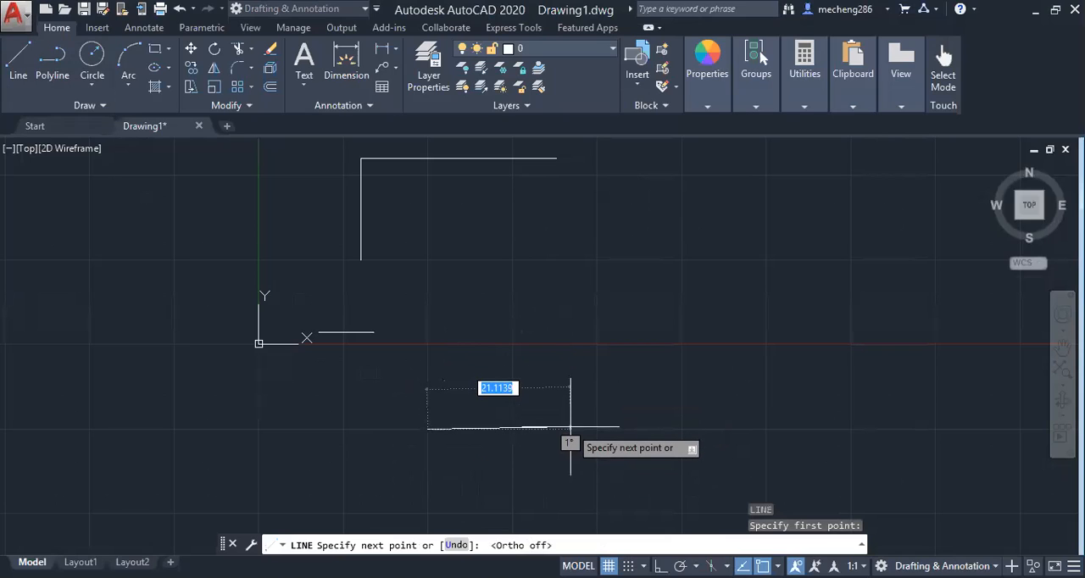
text(30)
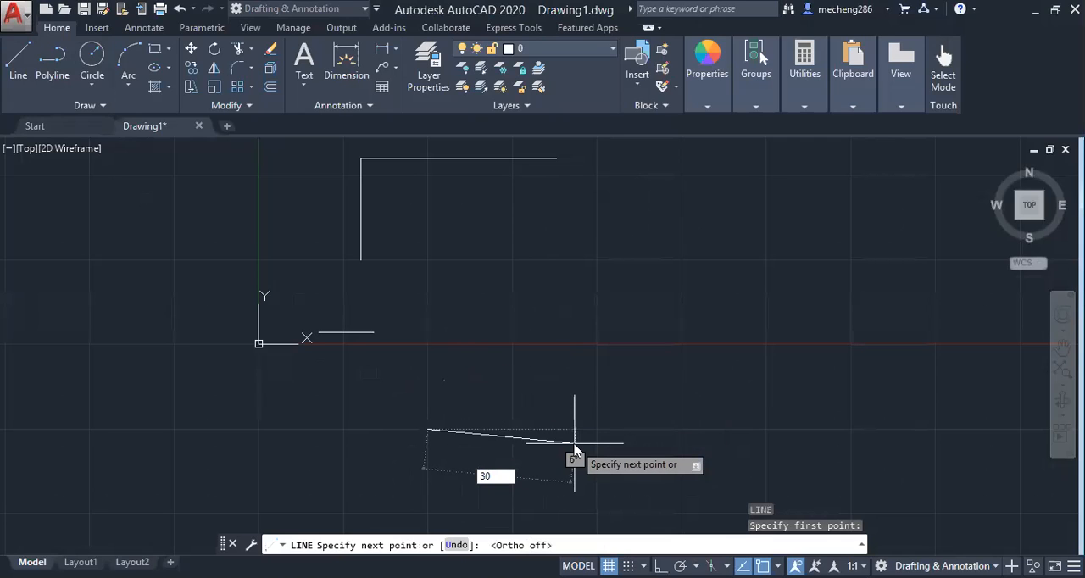
key(Tab)
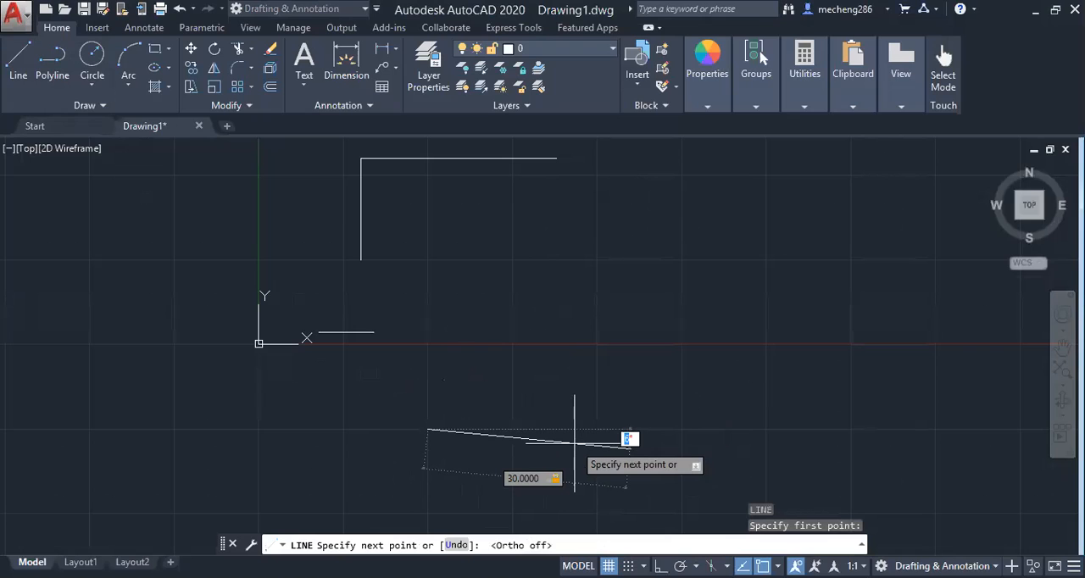
text(30)
key(Return)
scroll(695, 420, down, 1)
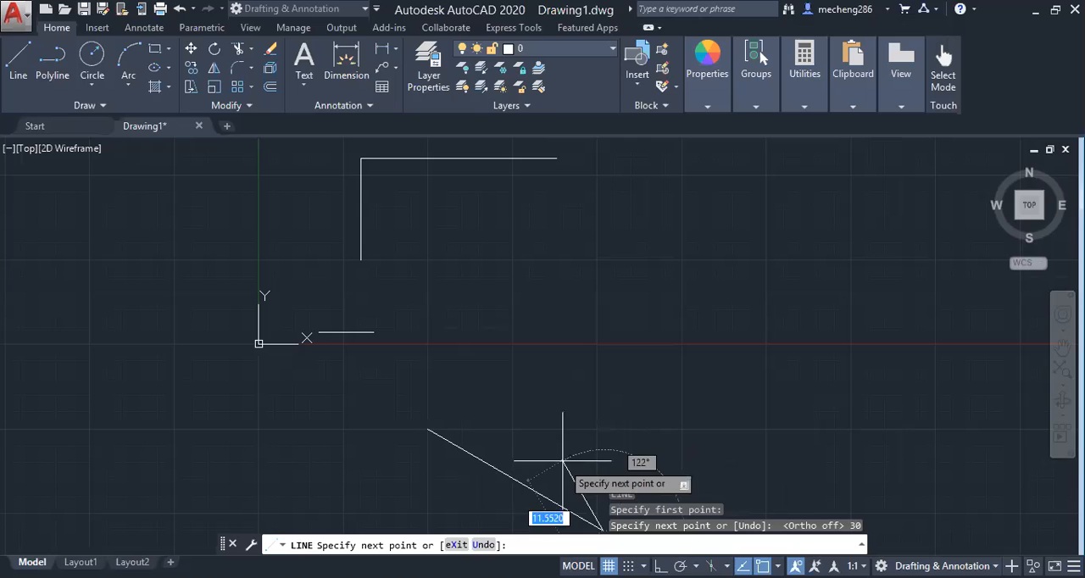
key(Escape)
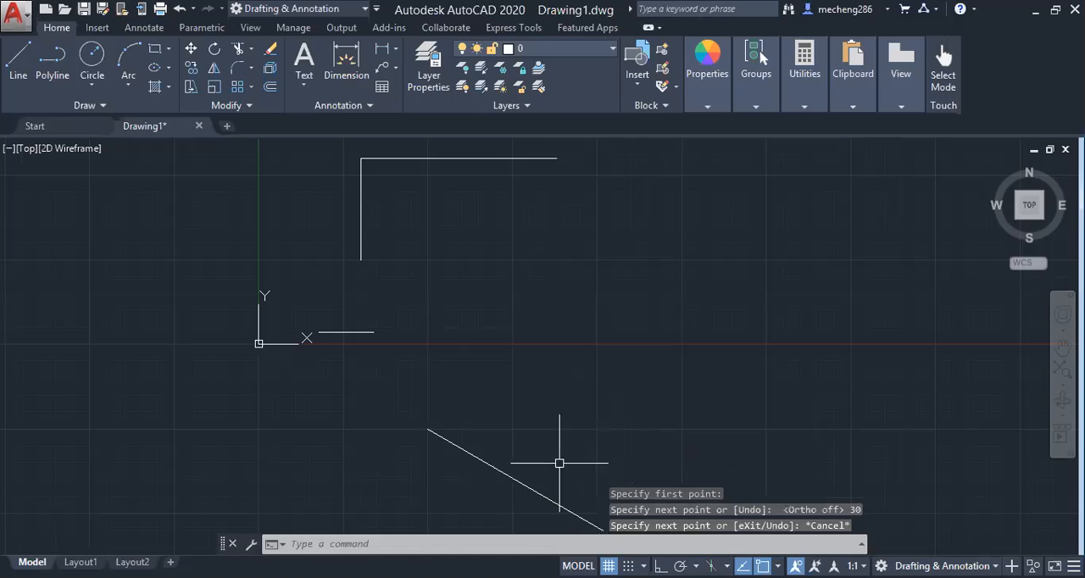
Draw a single line 30 units long at 45°, rising to the right from a point on the X axis
click(26, 66)
click(515, 343)
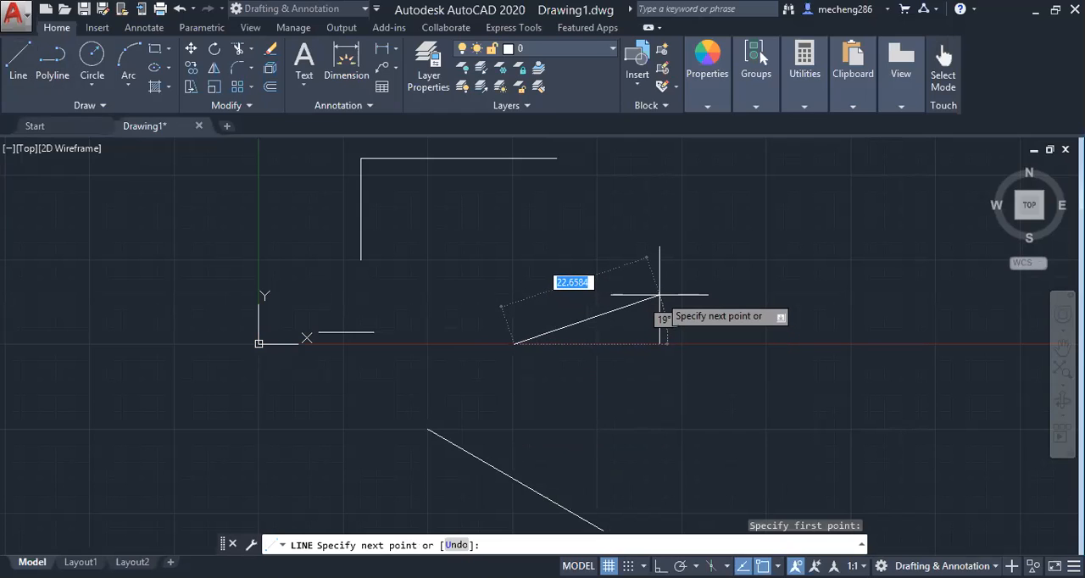
text(30)
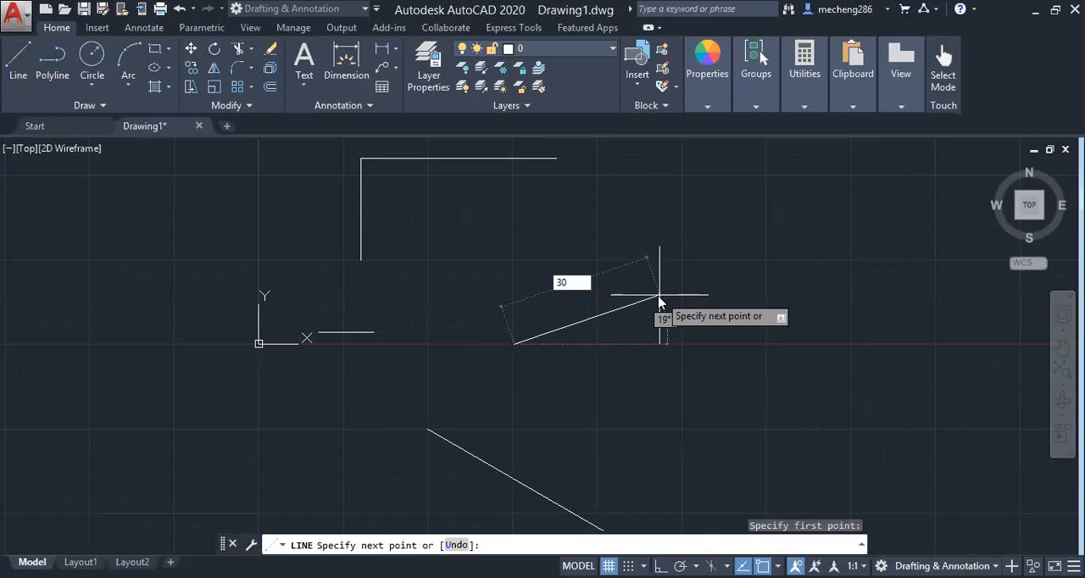
key(Tab)
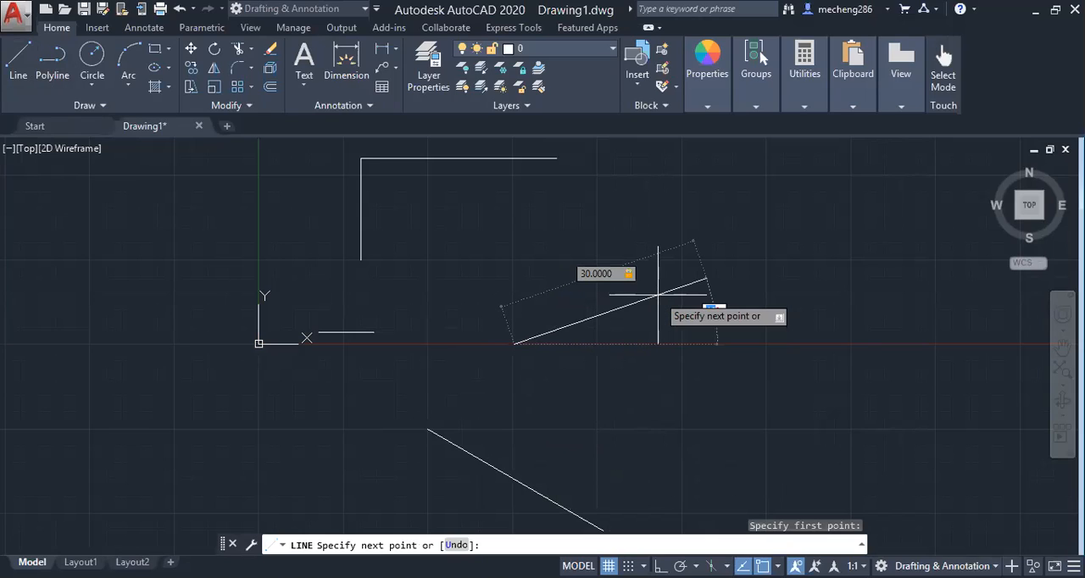
text(45)
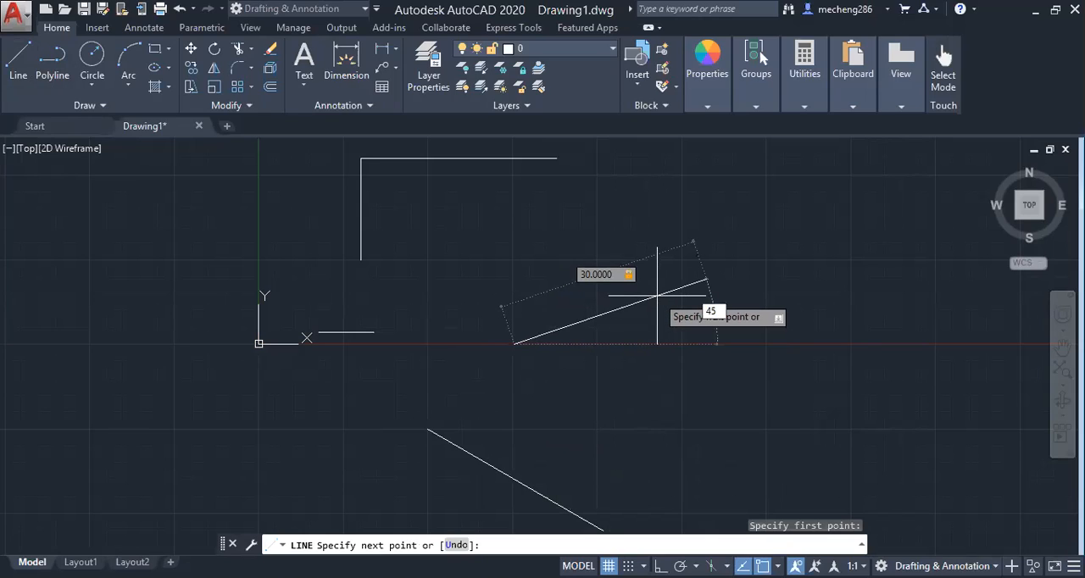
key(Return)
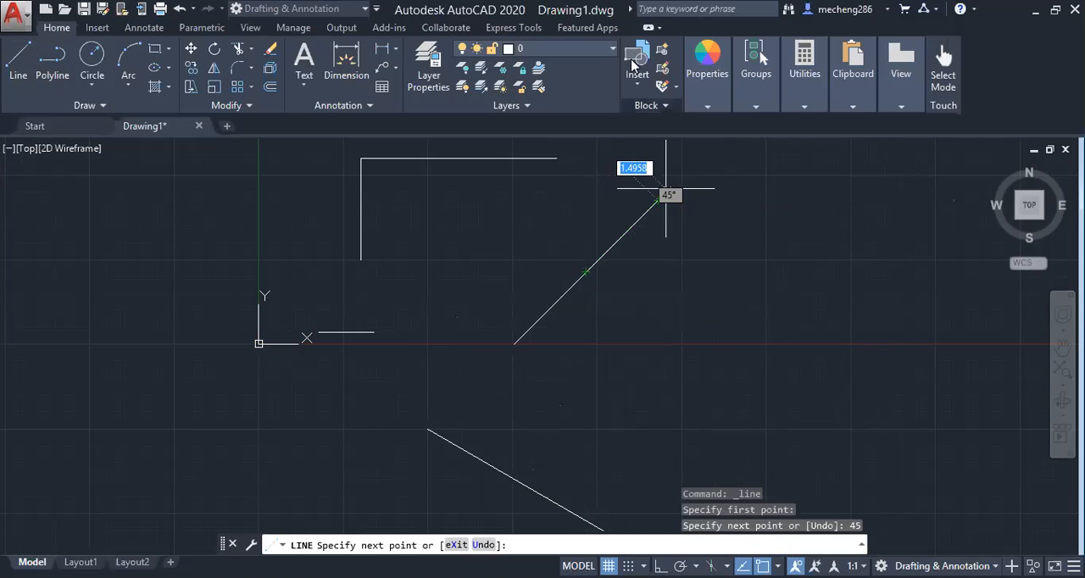
key(Escape)
Draw a right triangle with its base along the X axis and a vertical side about 20 units high, finishing with the Close option
click(18, 60)
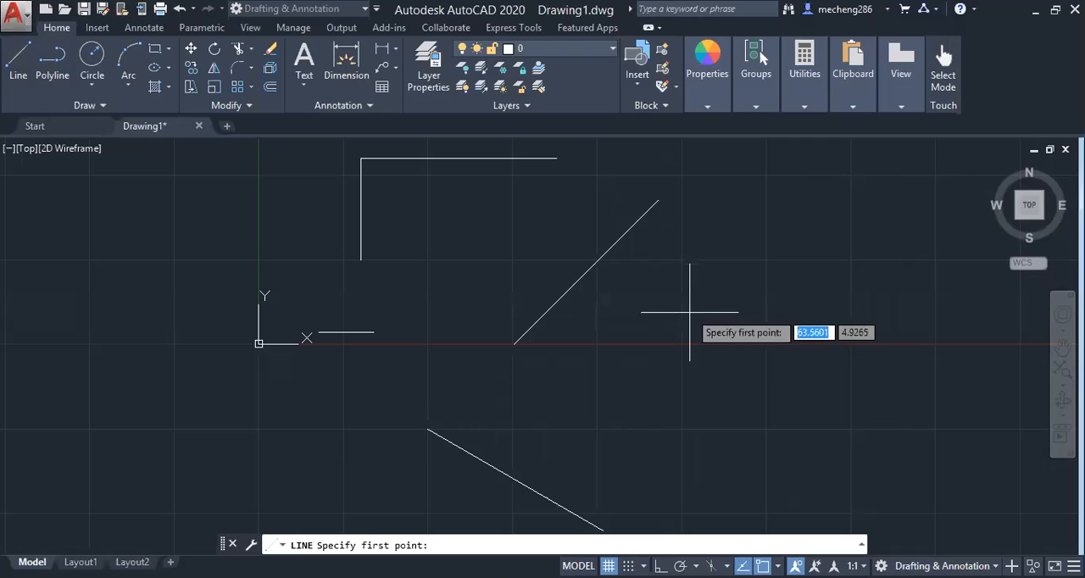
click(680, 342)
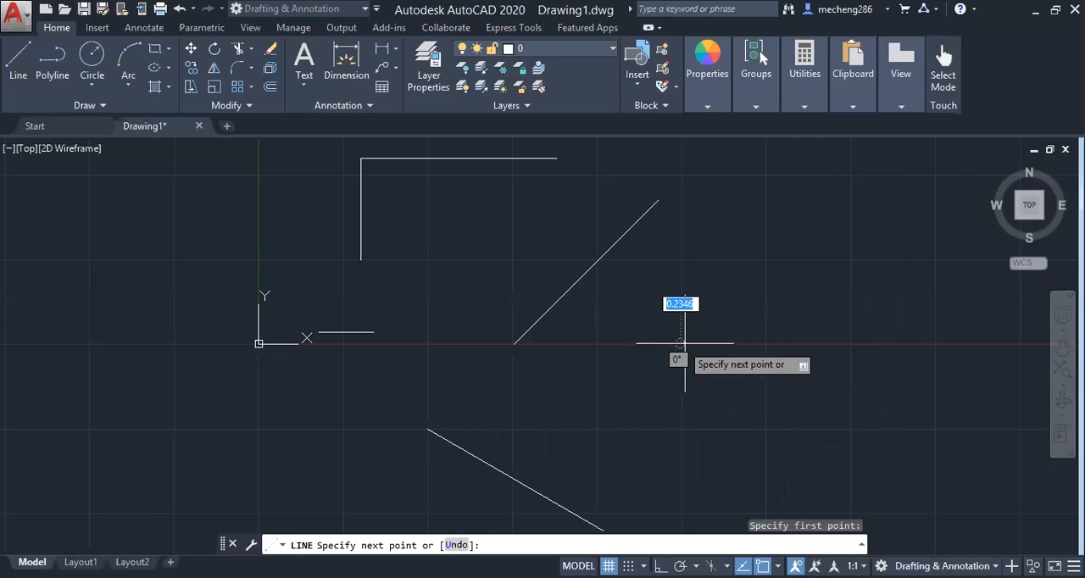
click(852, 343)
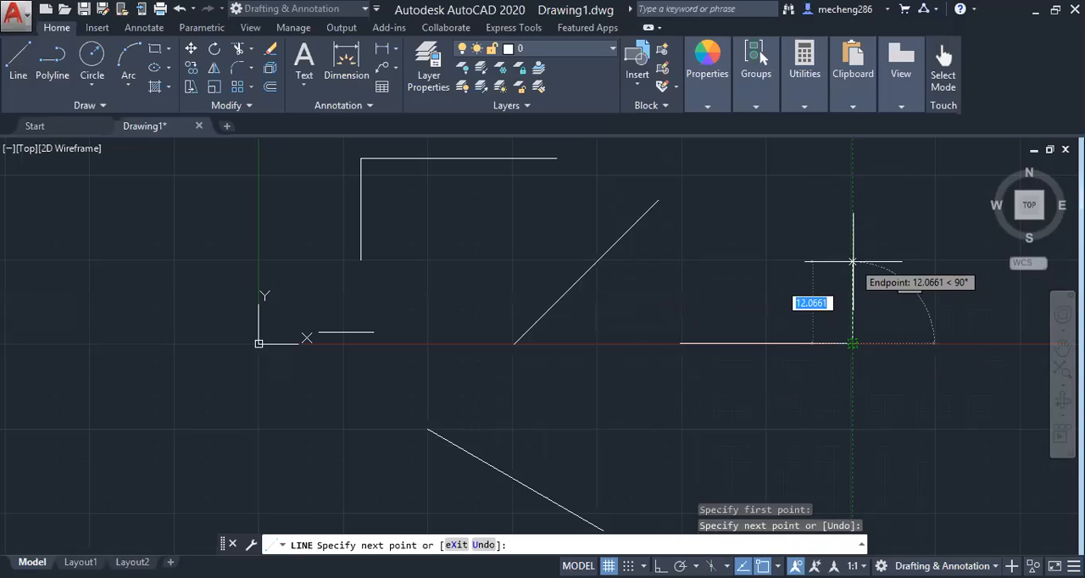
click(846, 208)
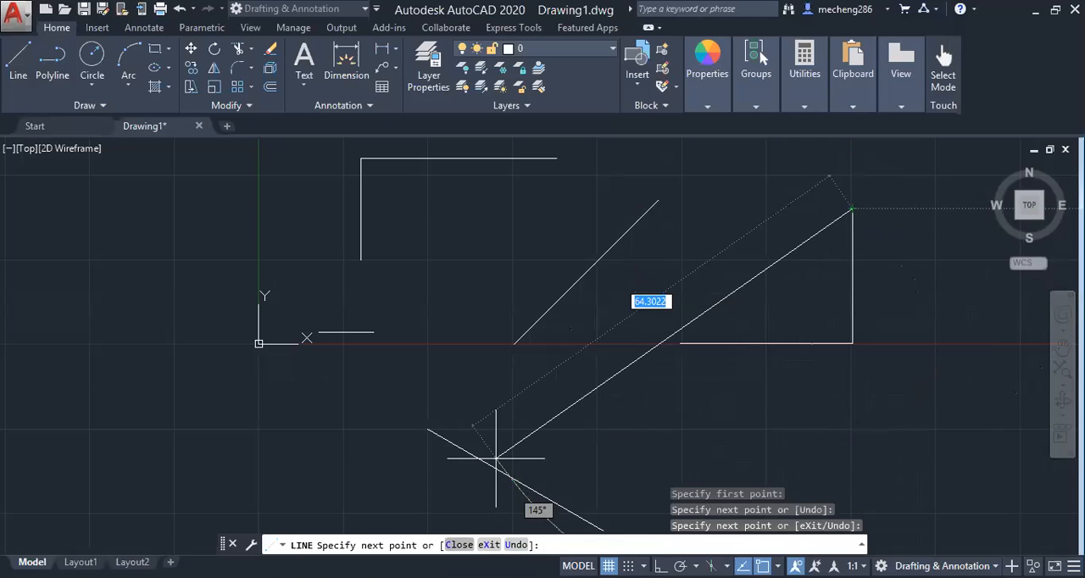
click(461, 545)
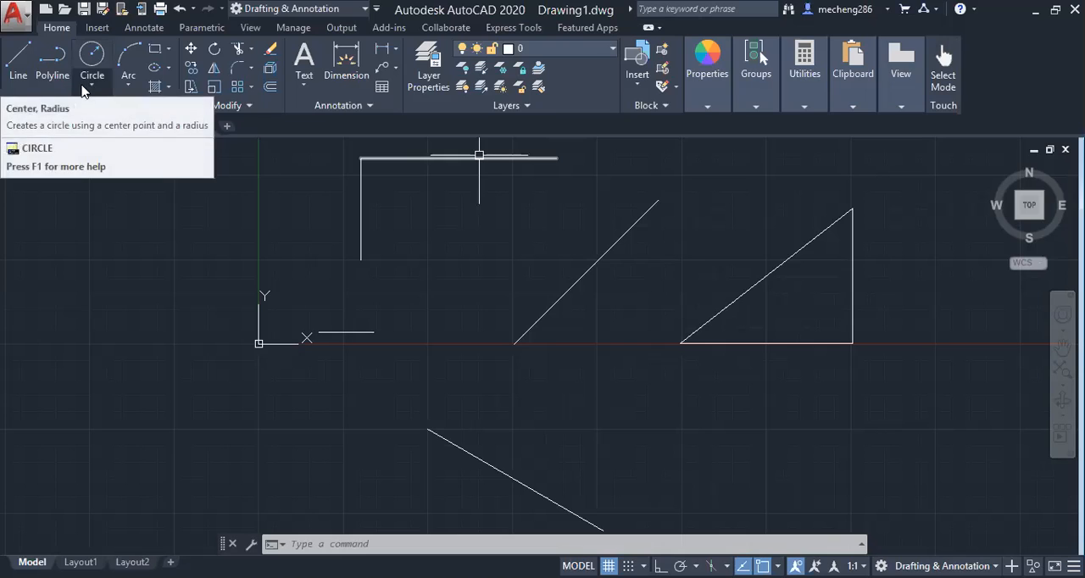
Draw a vertical line about 63 units long on the negative X side of the origin
scroll(708, 348, down, 2)
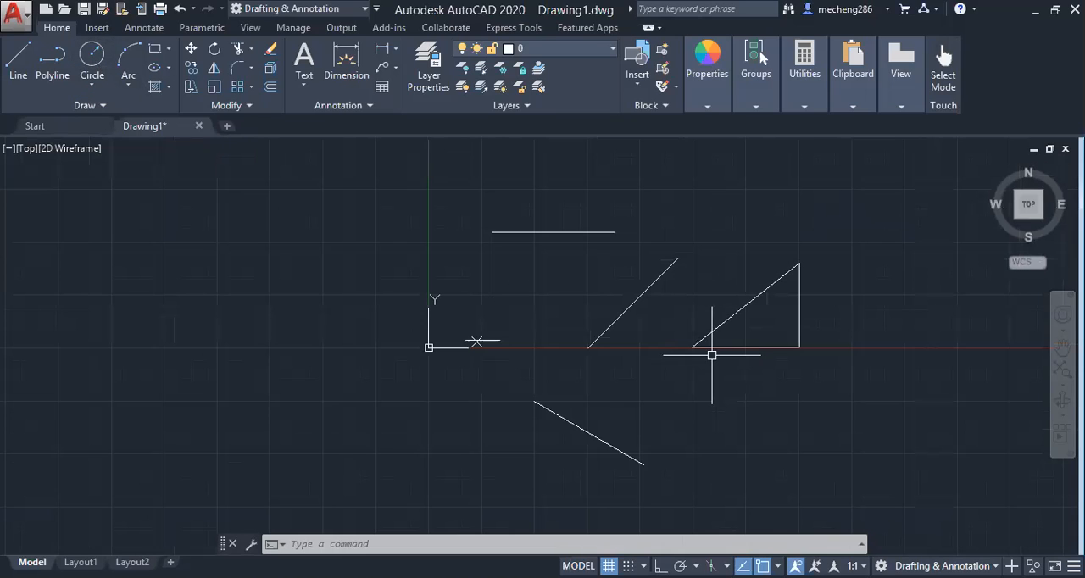
click(19, 61)
click(306, 235)
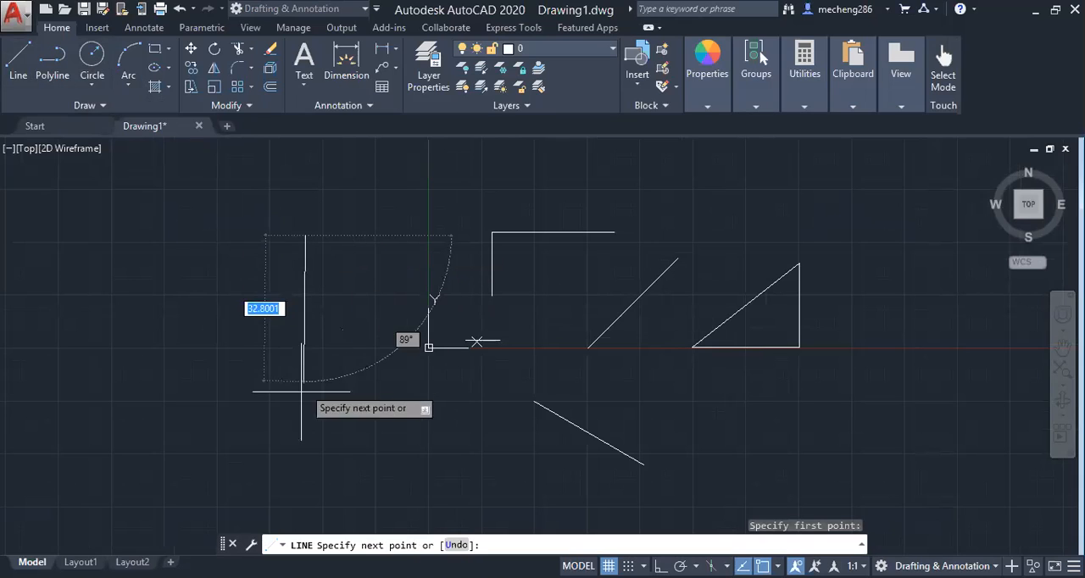
click(305, 501)
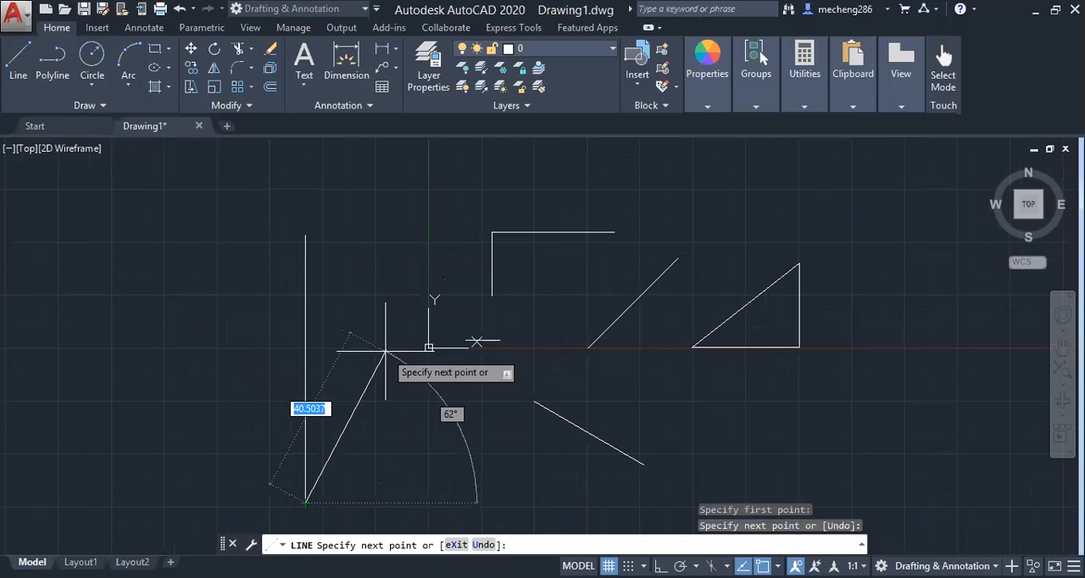
key(Escape)
Draw a horizontal line about 65 units long that crosses the long vertical line
key(Return)
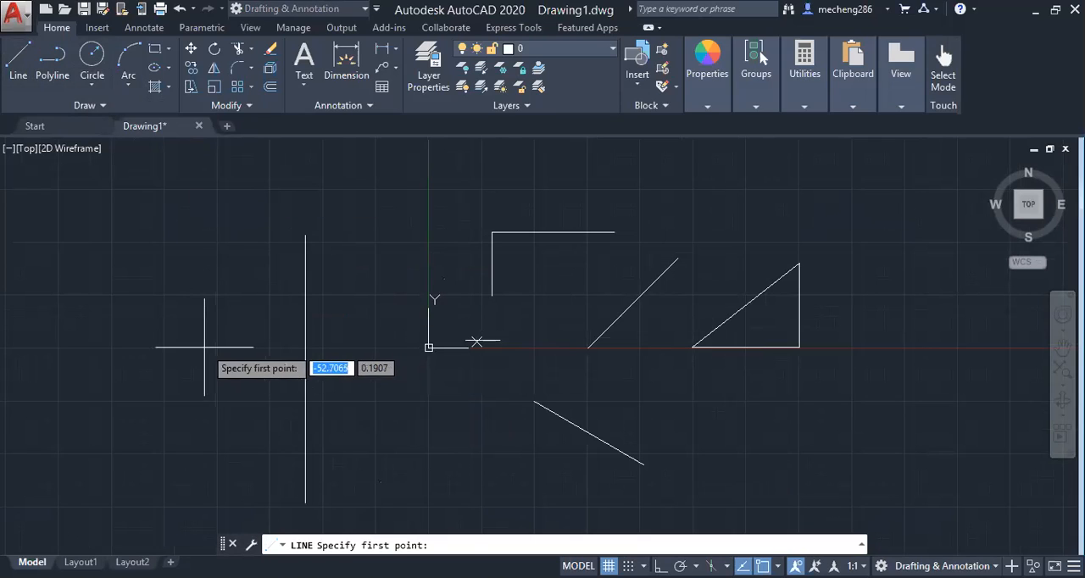
click(196, 370)
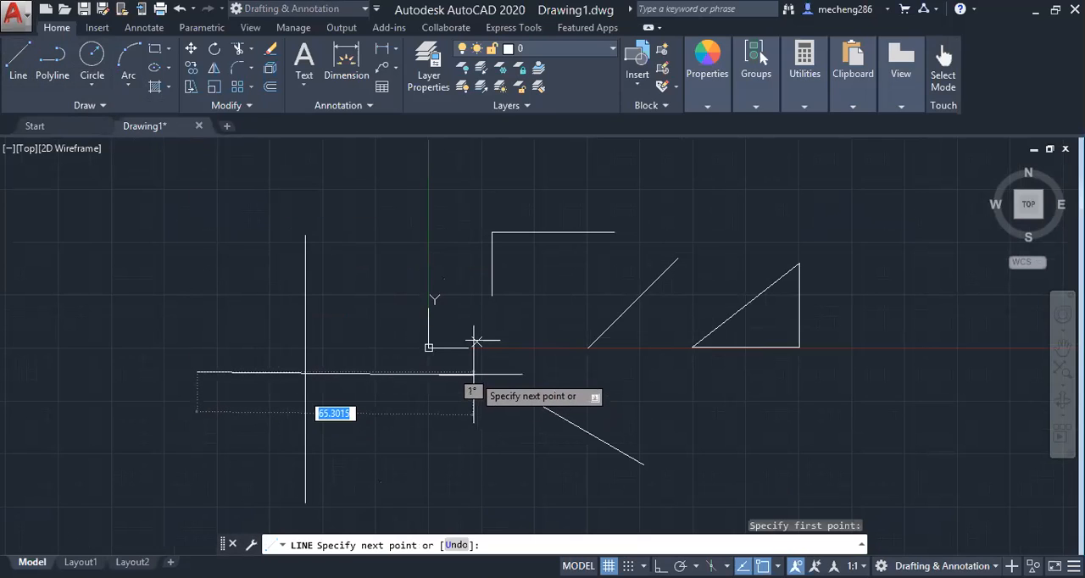
click(473, 370)
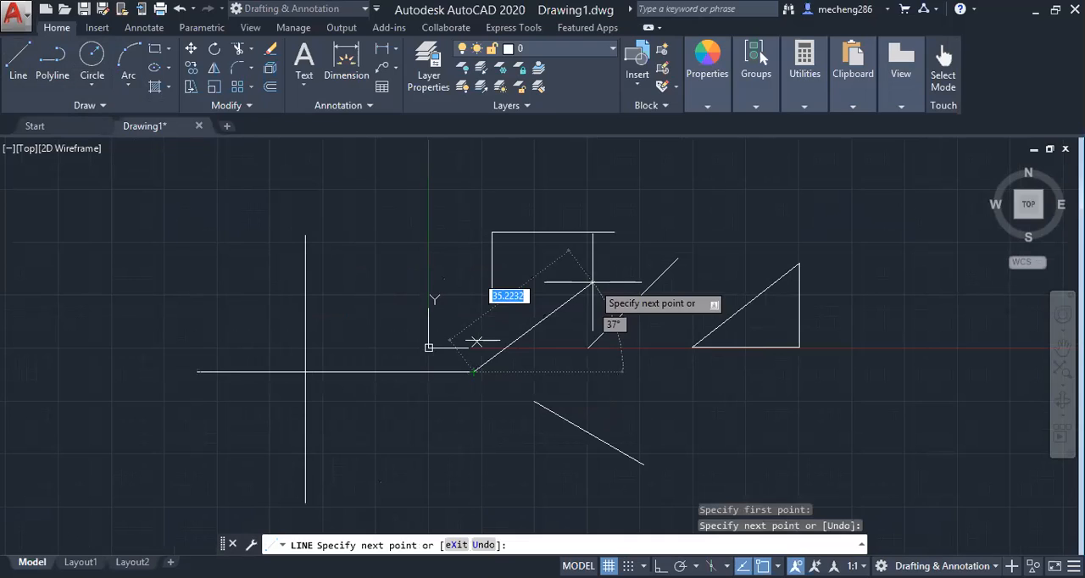
key(Return)
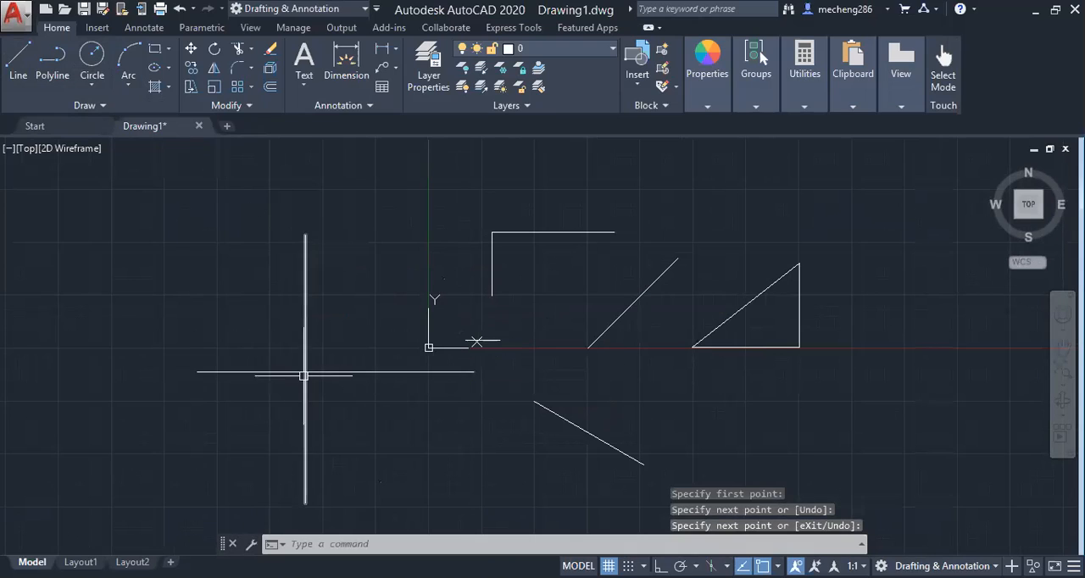
Draw a line from the intersection of the crossed lines, 45 units long at an angle of 80°
click(20, 60)
click(305, 370)
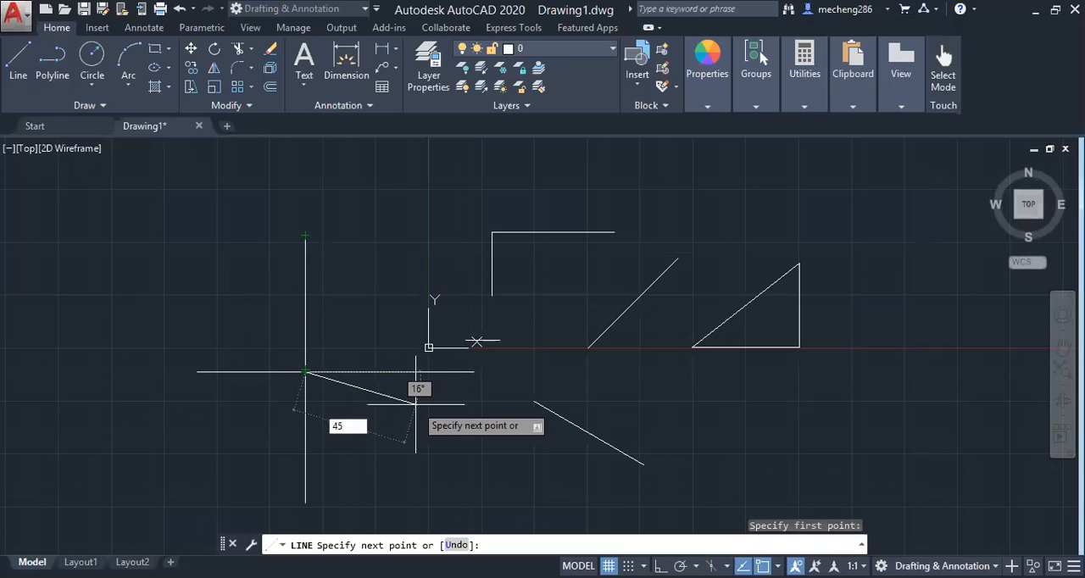
key(Tab)
text(90)
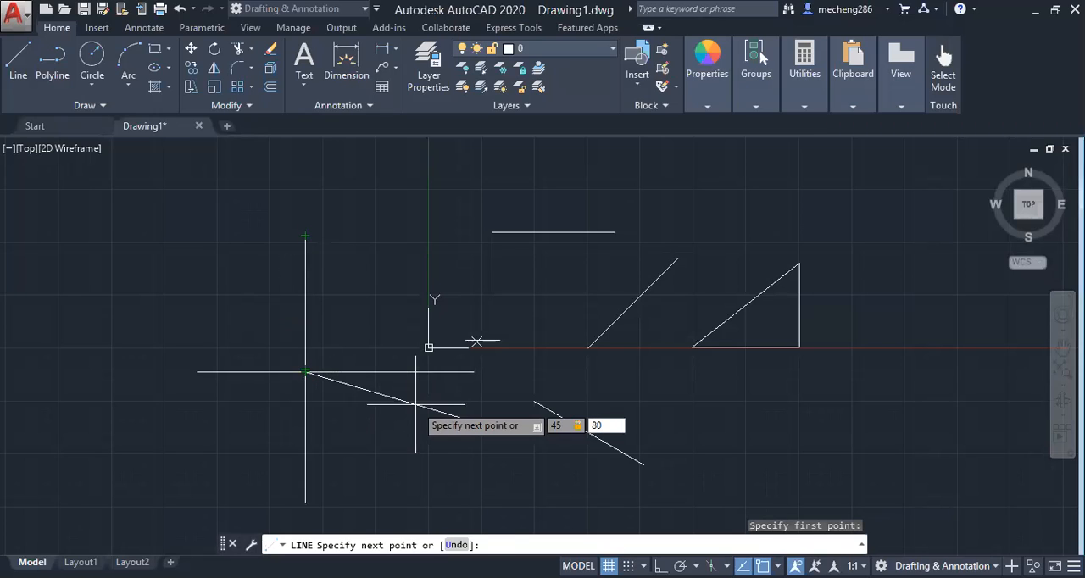
key(Return)
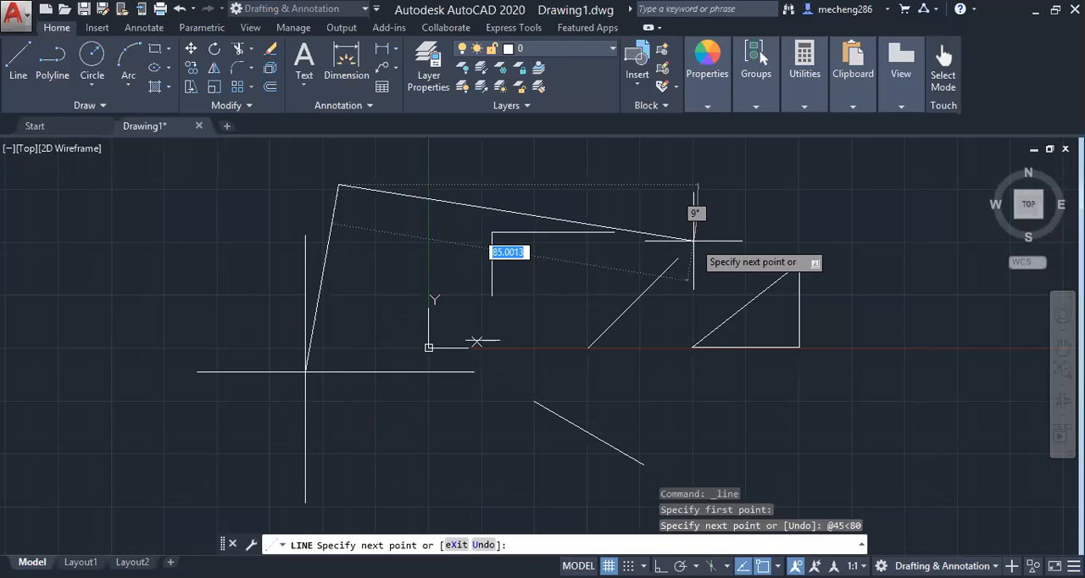
End the Line command after the 45-unit segment at 80°
key(Return)
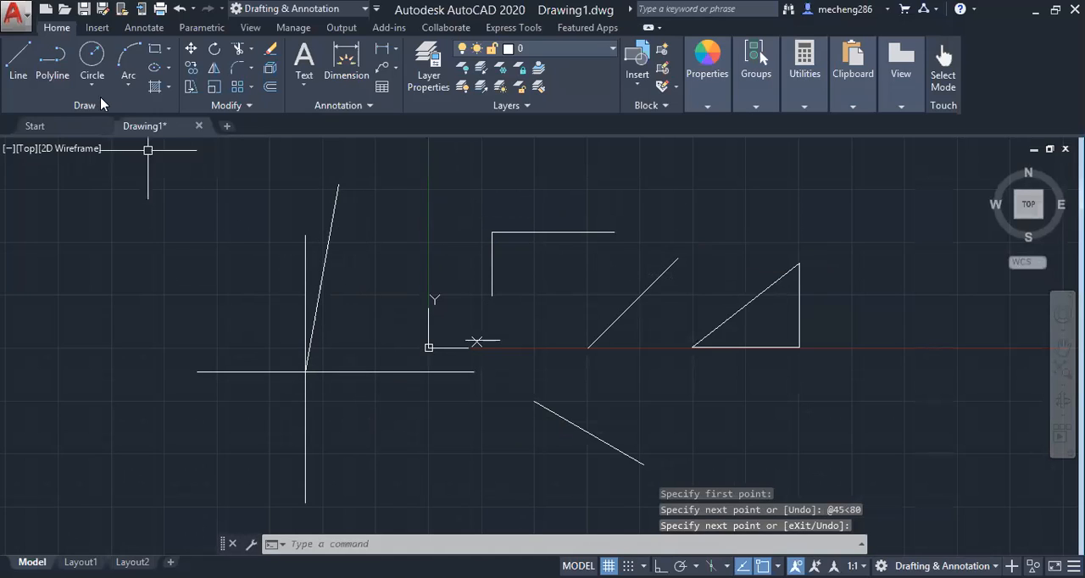
click(129, 57)
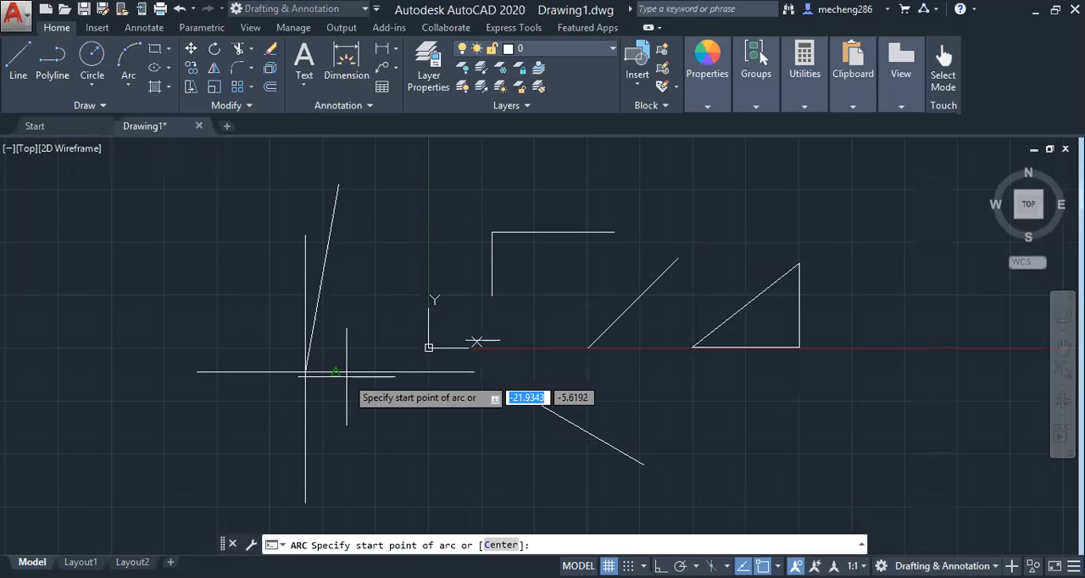
click(336, 371)
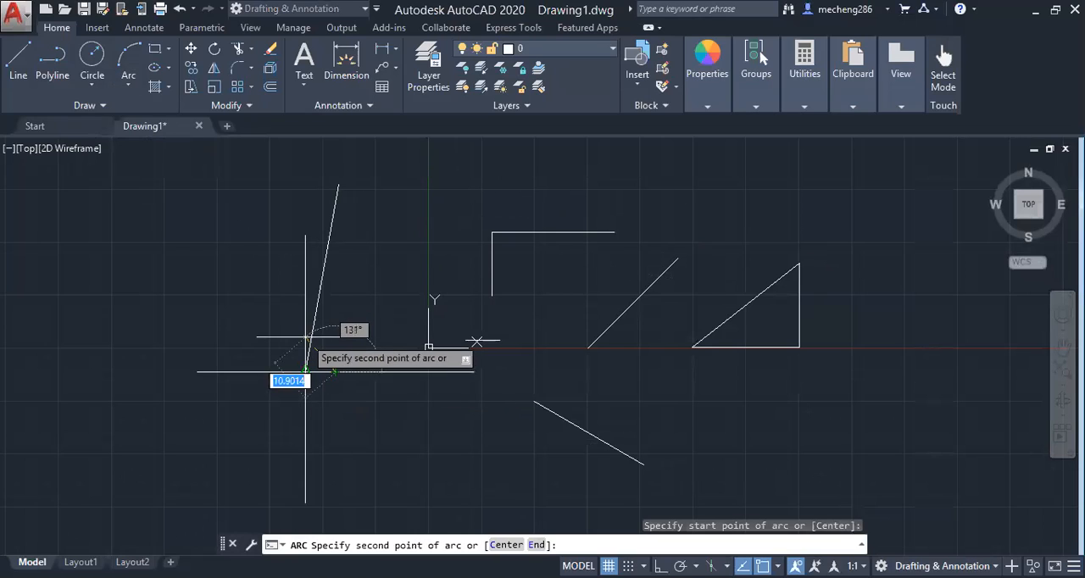
click(305, 372)
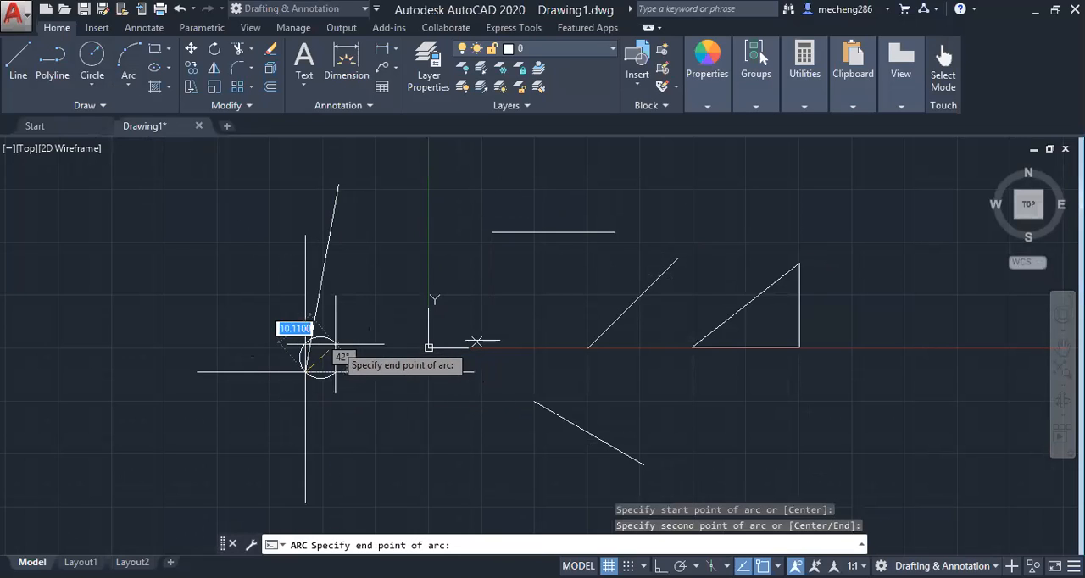
key(Escape)
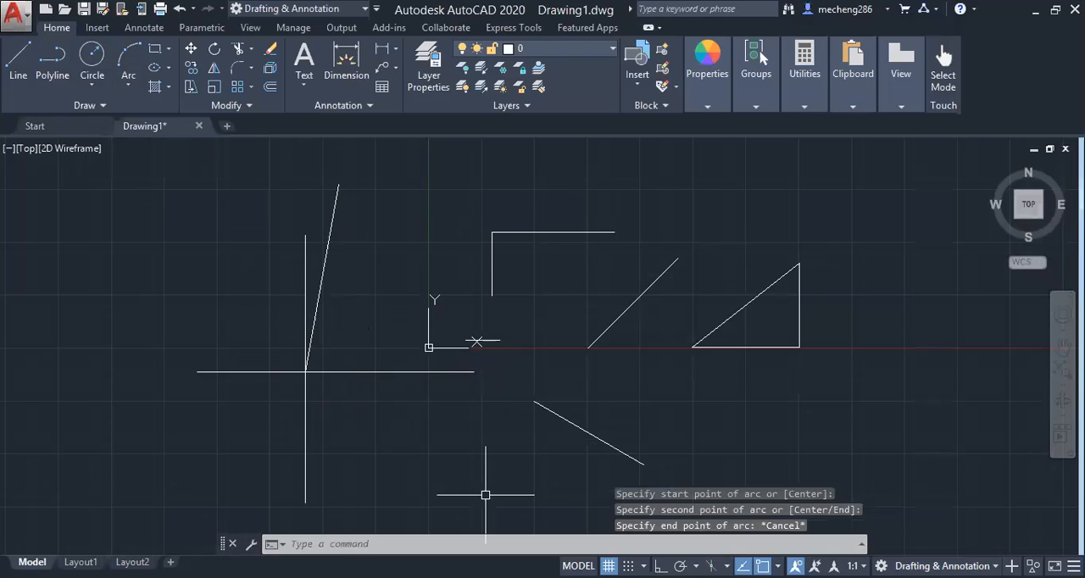
Draw a 3-point arc from near the midpoint of the long horizontal line over to the intersection of the crossed lines
click(127, 85)
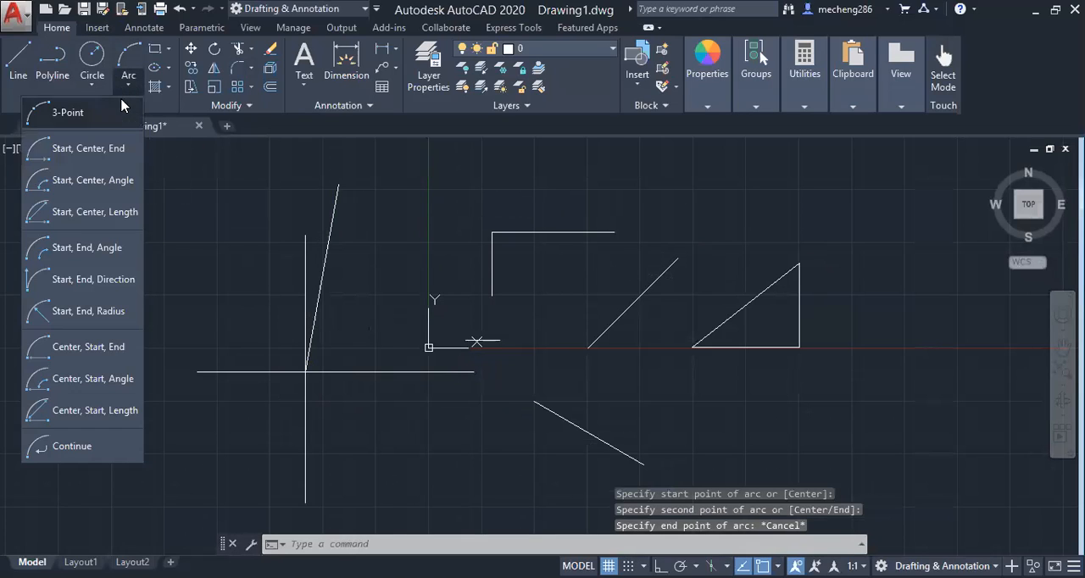
click(121, 127)
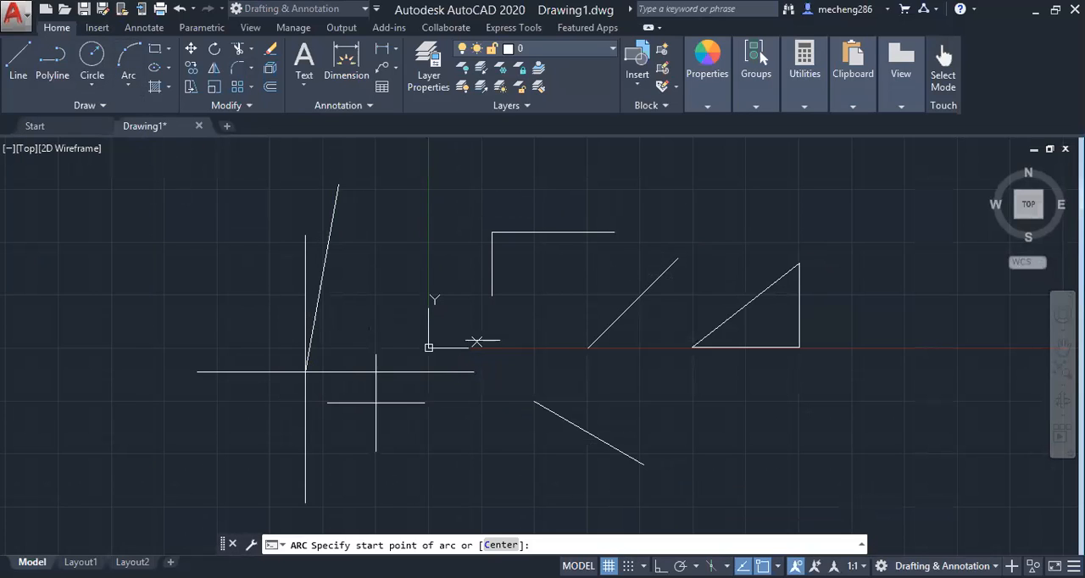
click(339, 371)
click(318, 341)
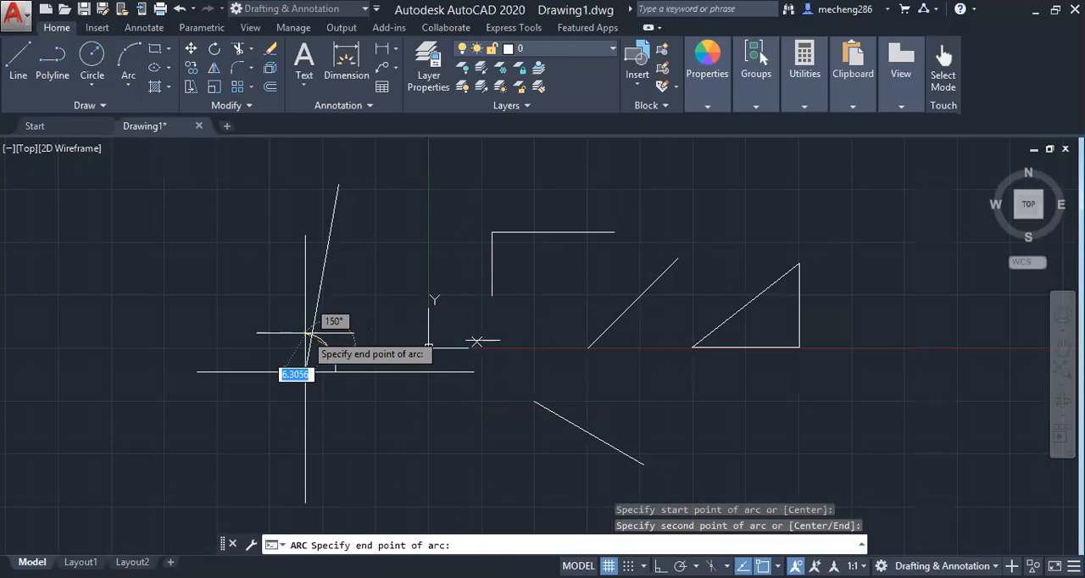
click(307, 333)
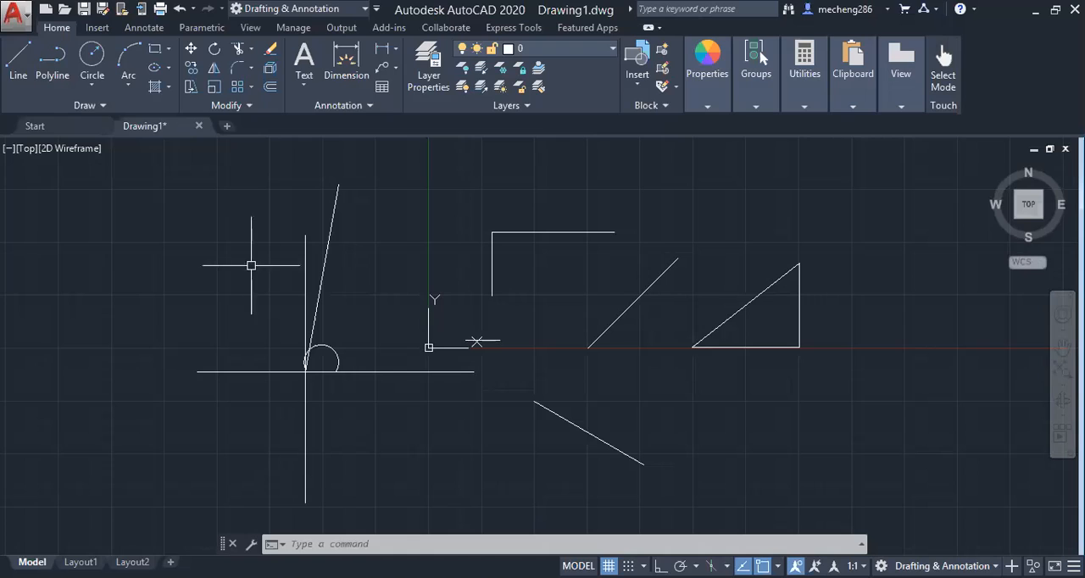
Draw a line from the intersection of the crossed lines, 40 units long at an angle of -80°
click(16, 57)
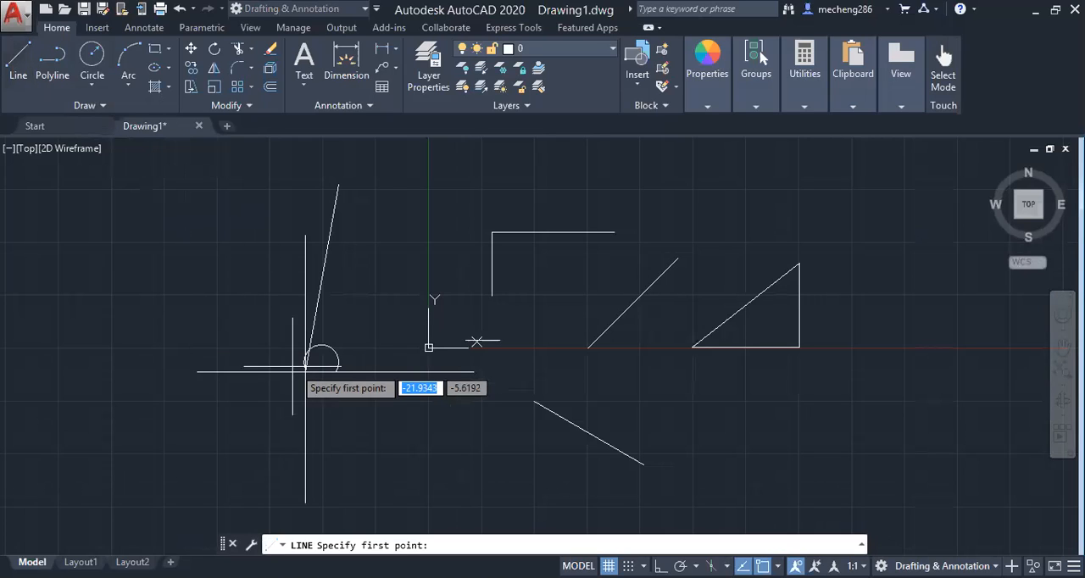
click(305, 371)
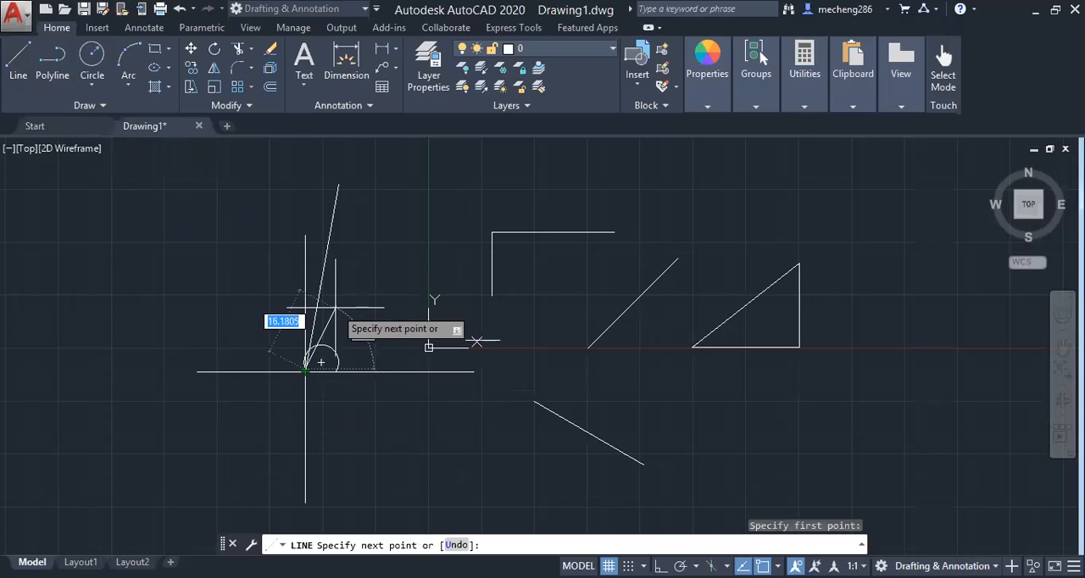
text(40)
key(Tab)
text(-8)
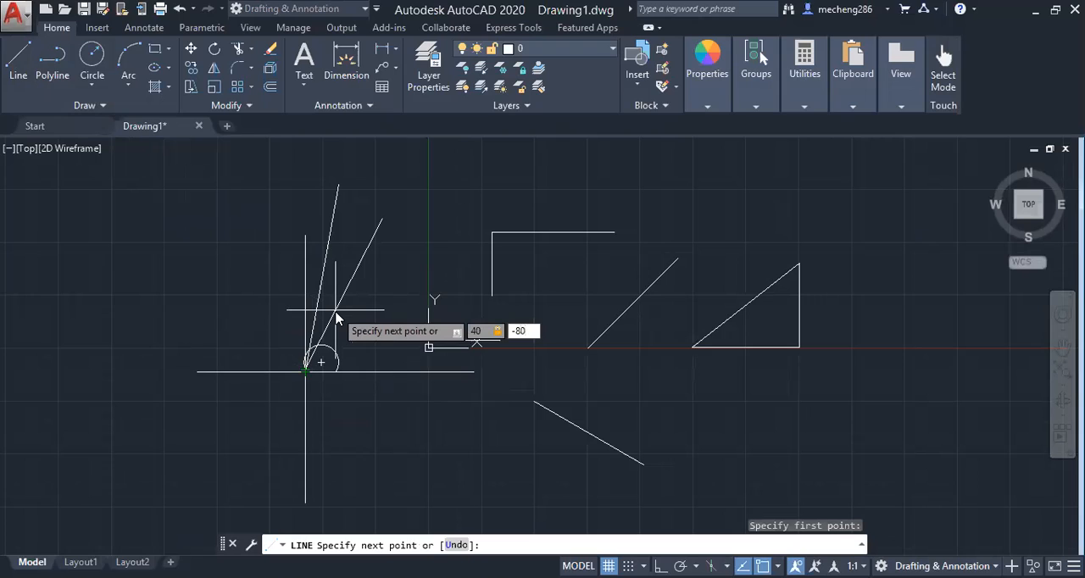
key(Return)
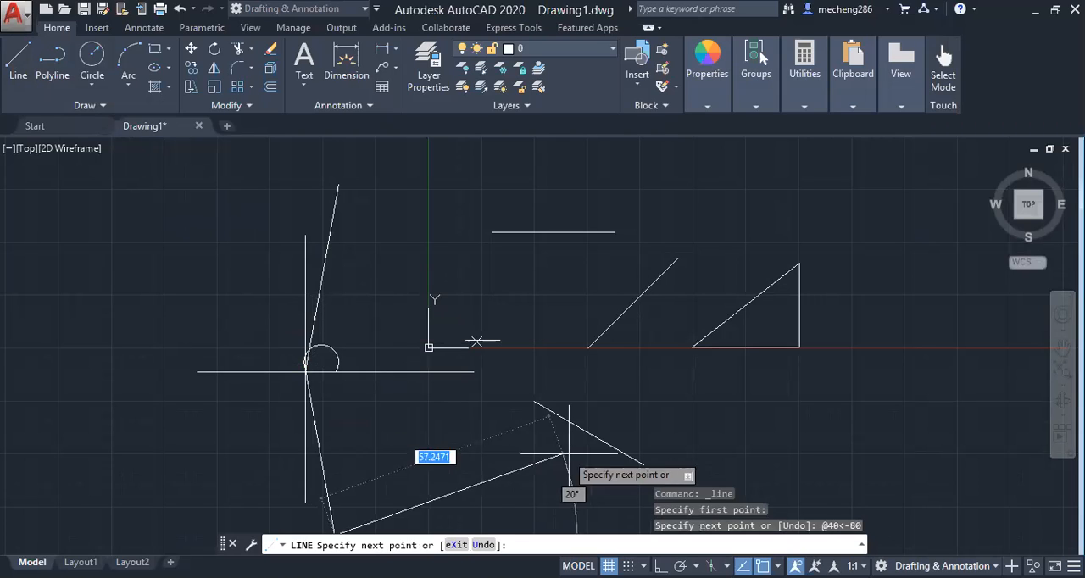
key(Escape)
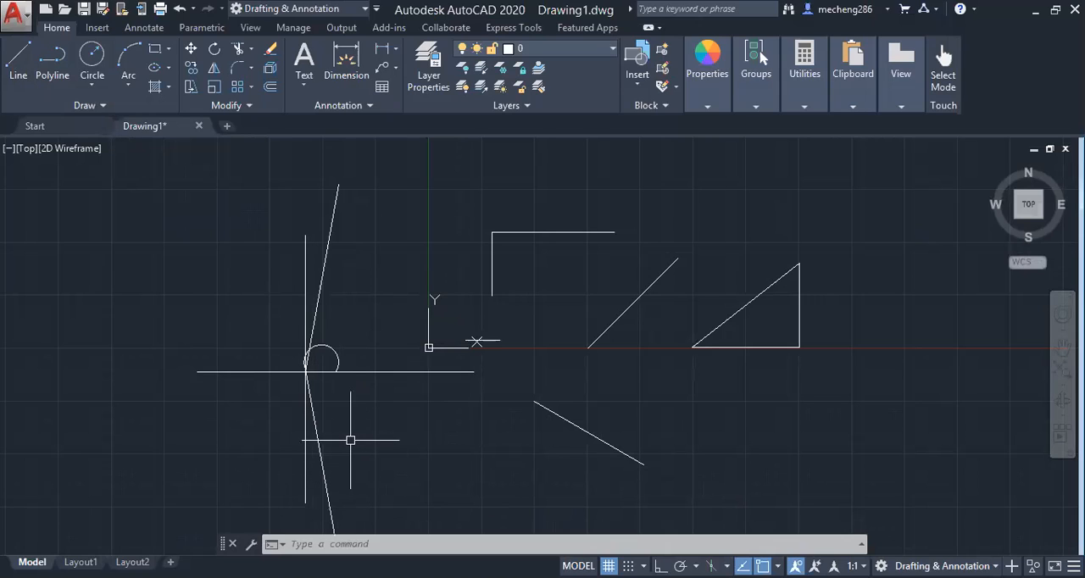
Inspect the grip points of the crossed horizontal and vertical lines, and clear the selection
click(402, 369)
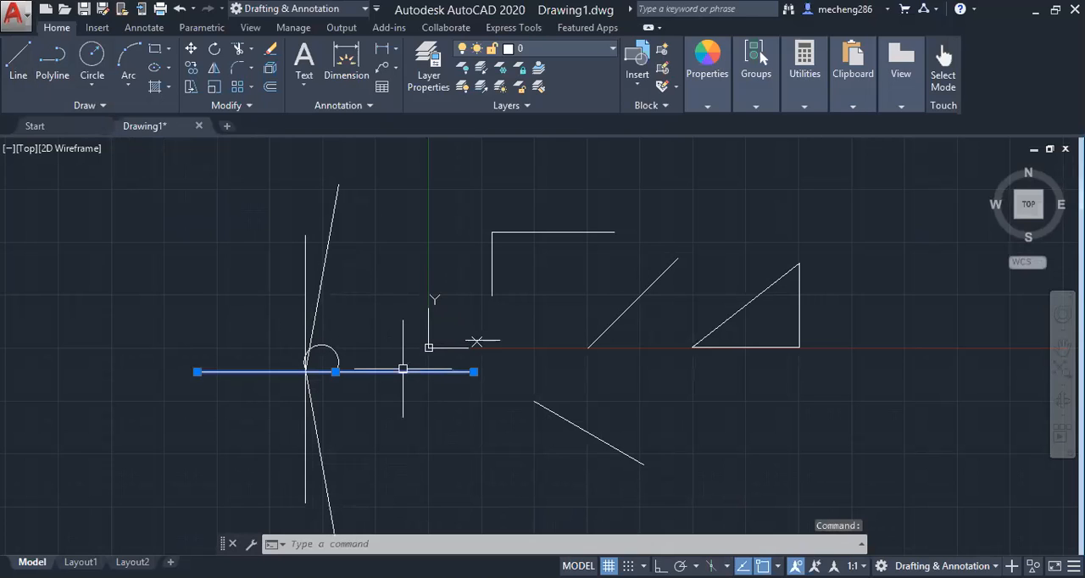
click(303, 235)
mouse_move(305, 235)
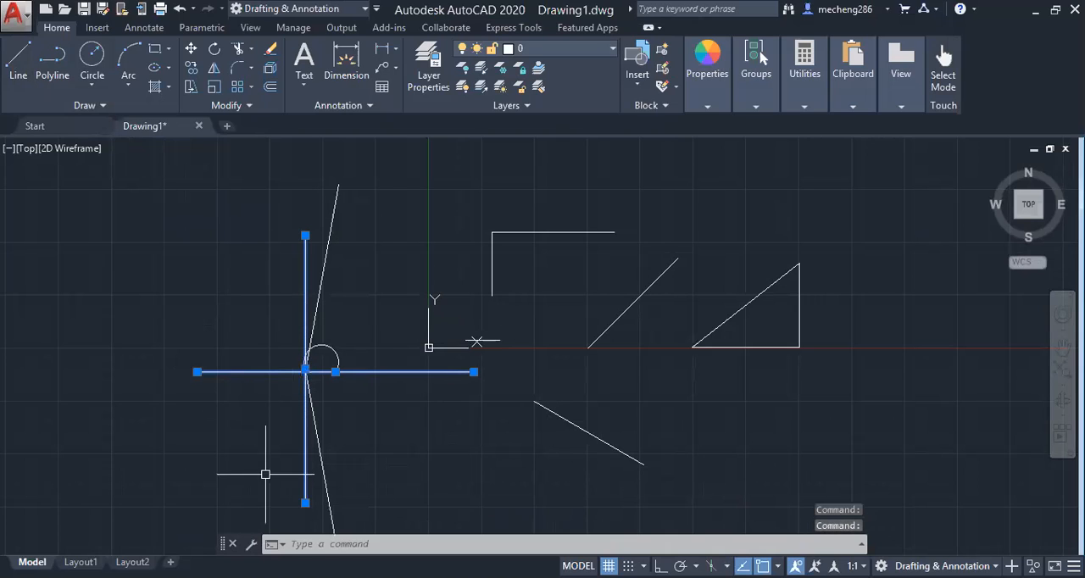
mouse_move(305, 504)
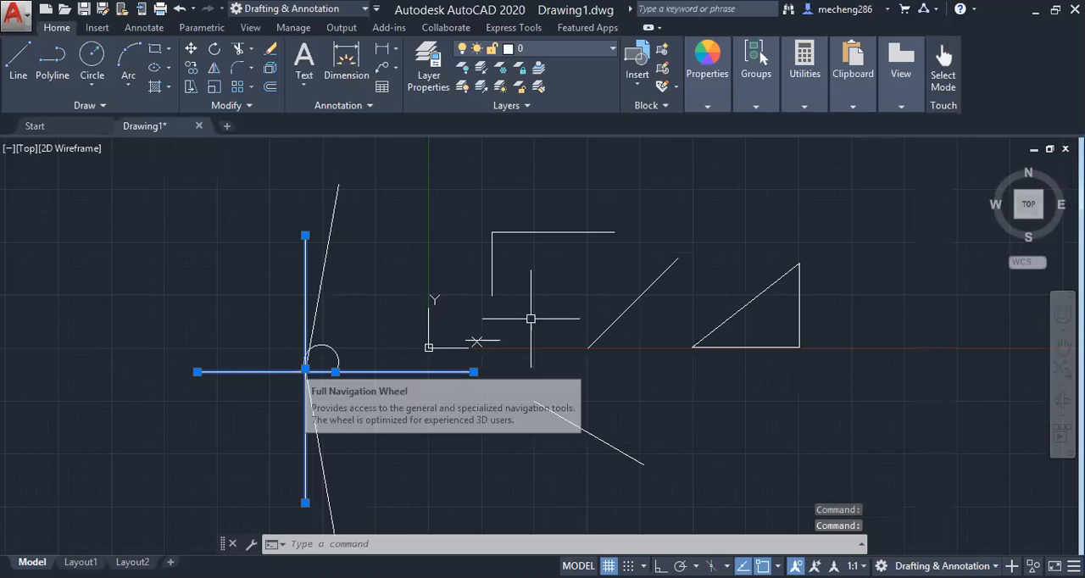
key(Escape)
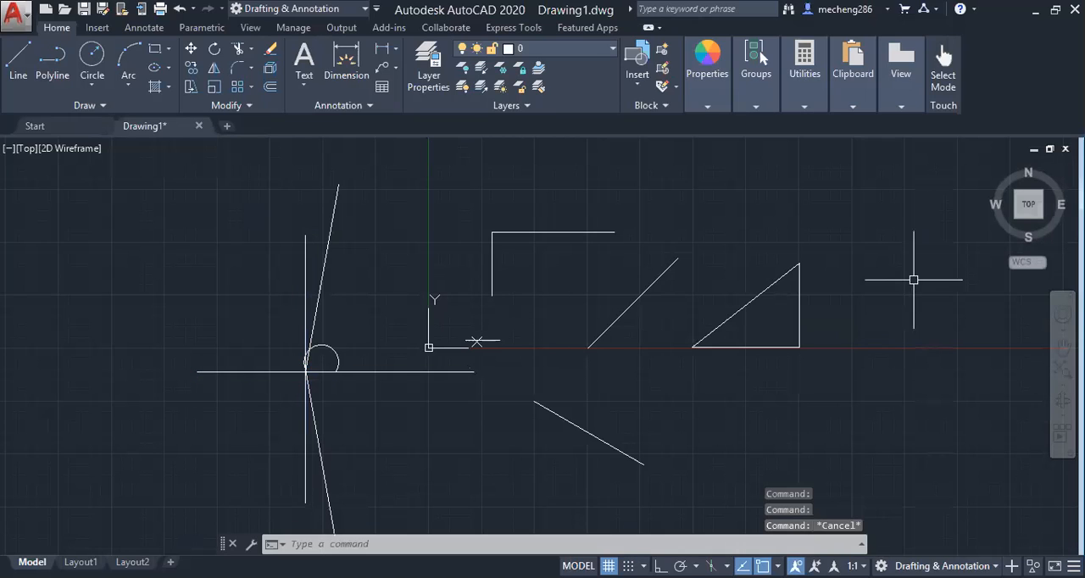
Move the triangle's hypotenuse by its midpoint, up and away from the other two sides
click(769, 289)
click(745, 305)
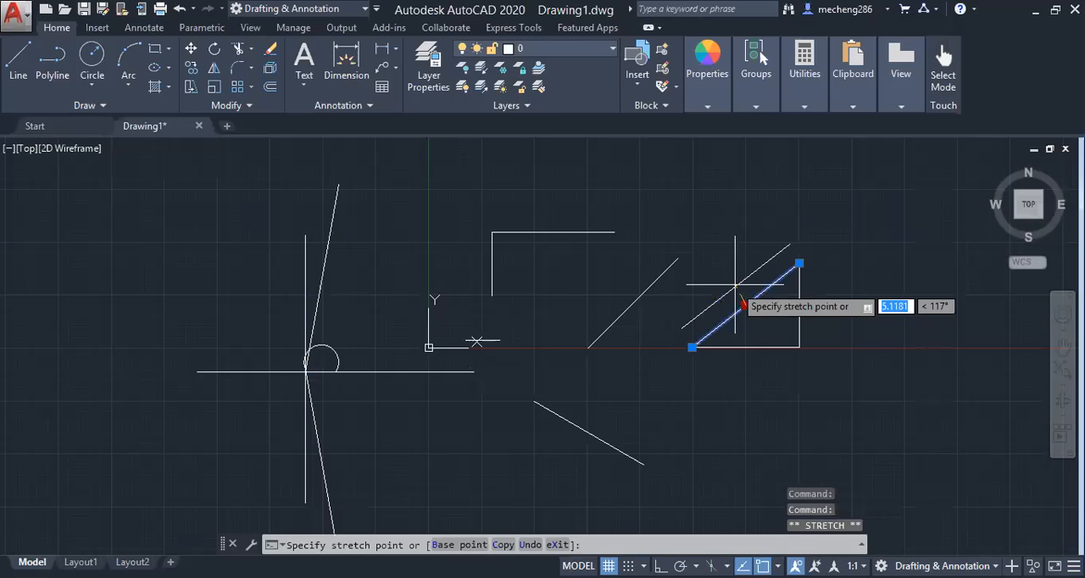
click(717, 265)
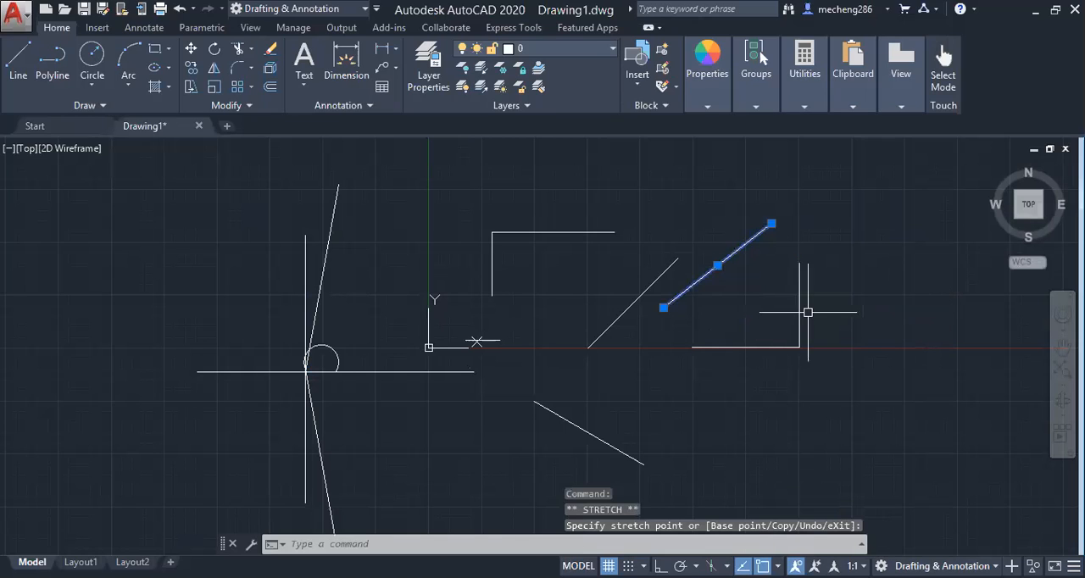
Try moving the triangle's vertical side by its midpoint
click(799, 305)
click(799, 306)
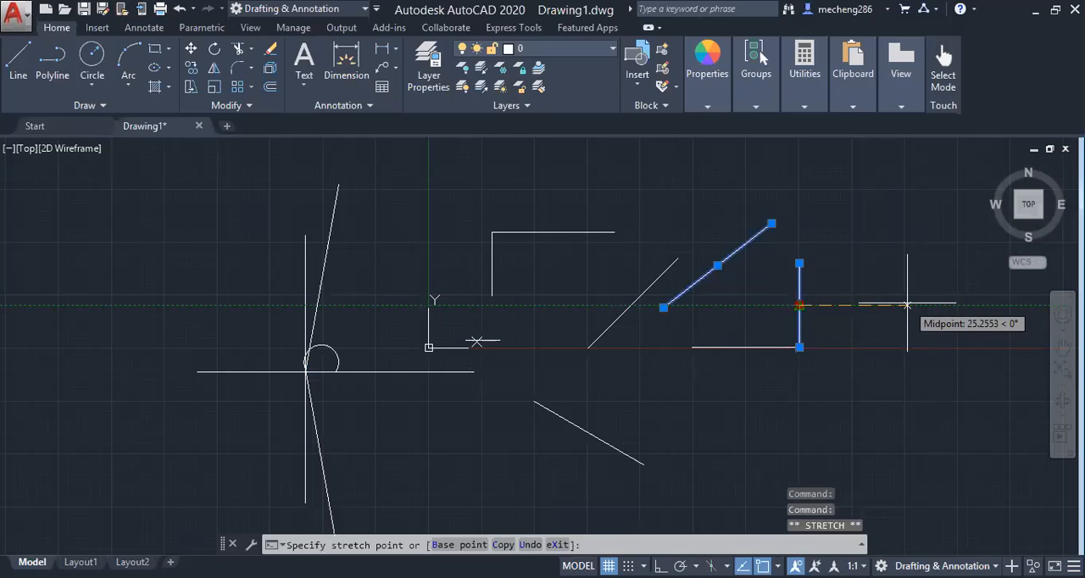
click(795, 306)
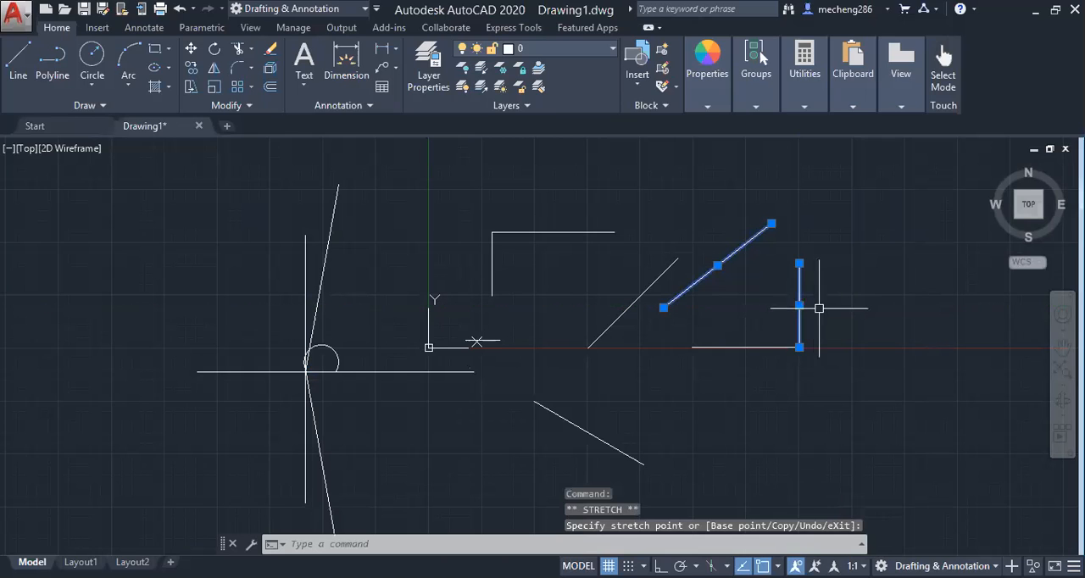
click(799, 312)
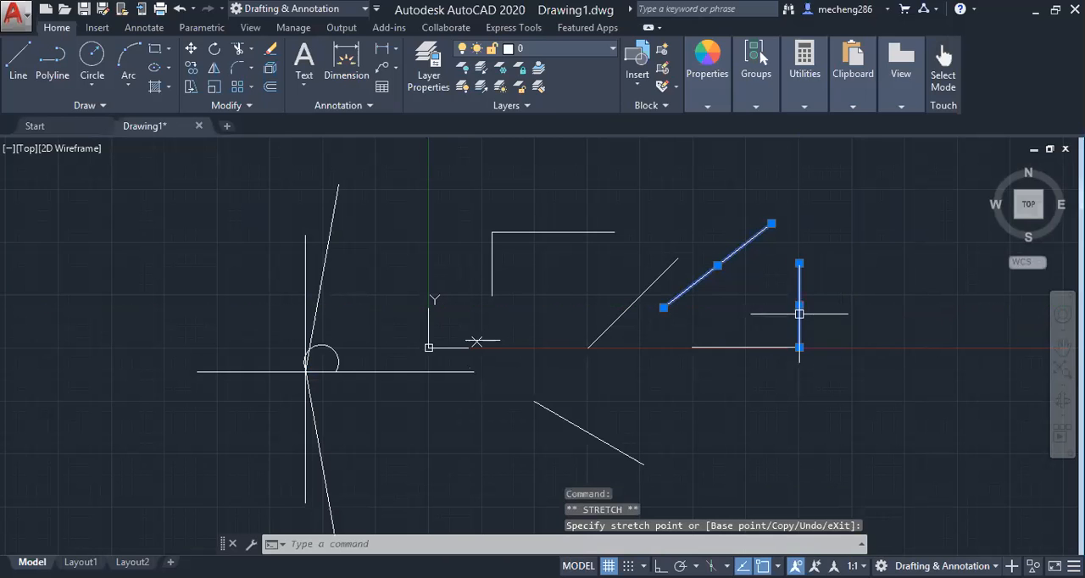
Move the triangle's base straight down by its midpoint, separating it from the vertical side
click(745, 347)
click(745, 347)
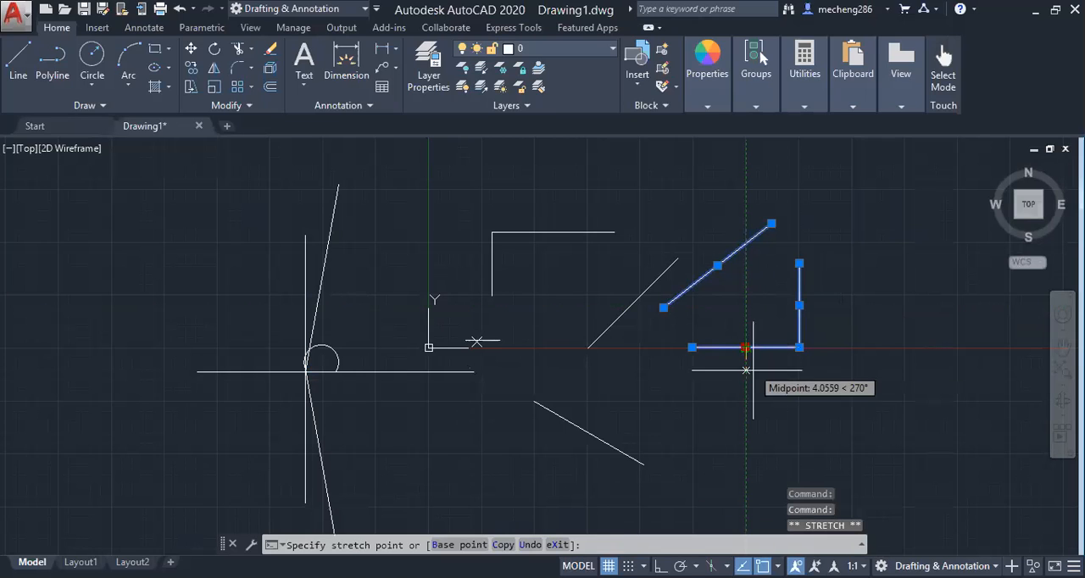
click(745, 385)
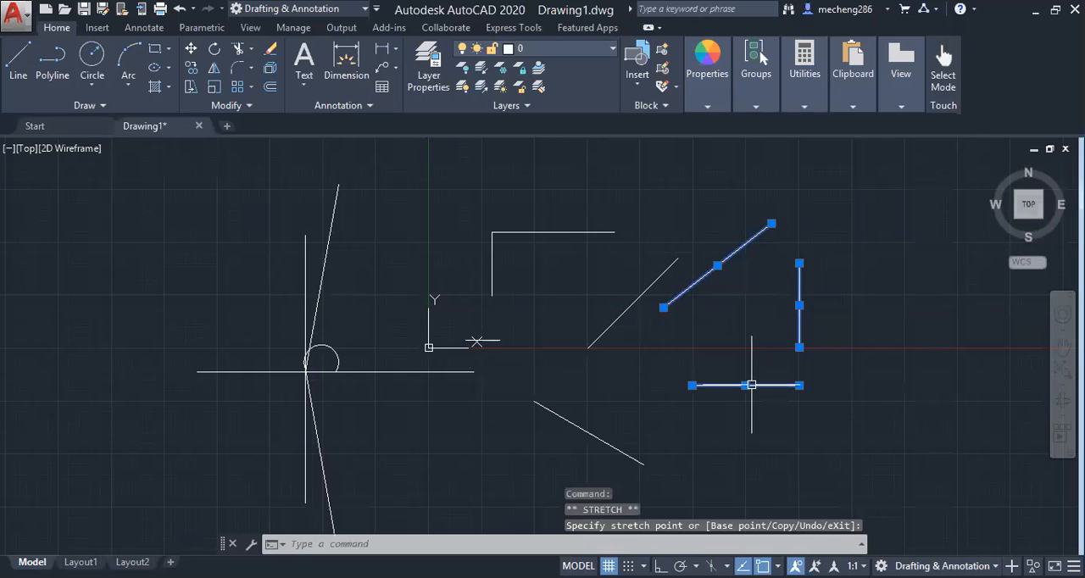
Draw a four-sided polyline beyond the separated triangle sides, ending it back at its start point
click(51, 58)
click(906, 207)
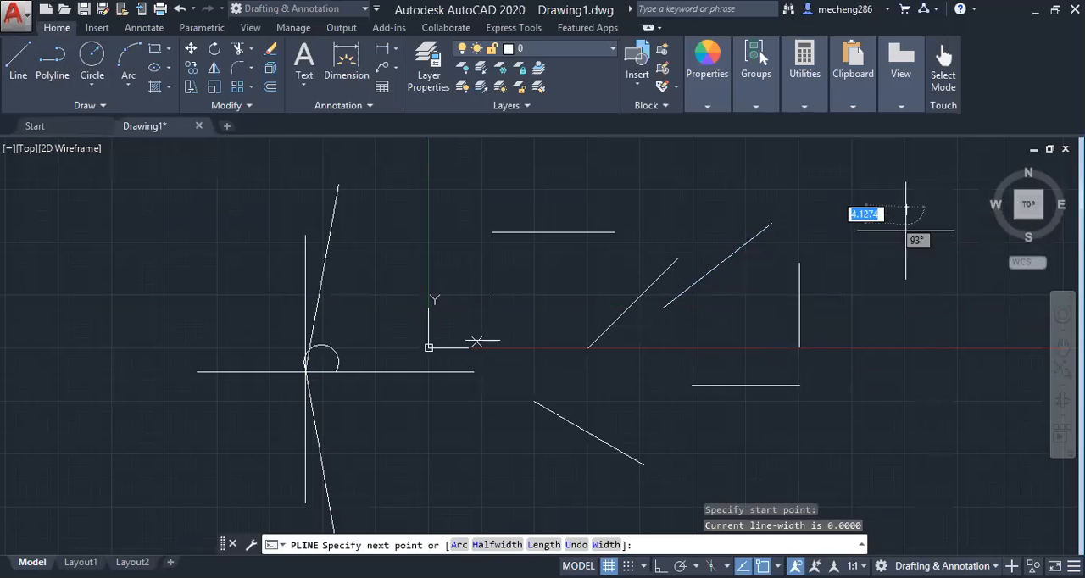
click(909, 305)
click(861, 278)
click(849, 208)
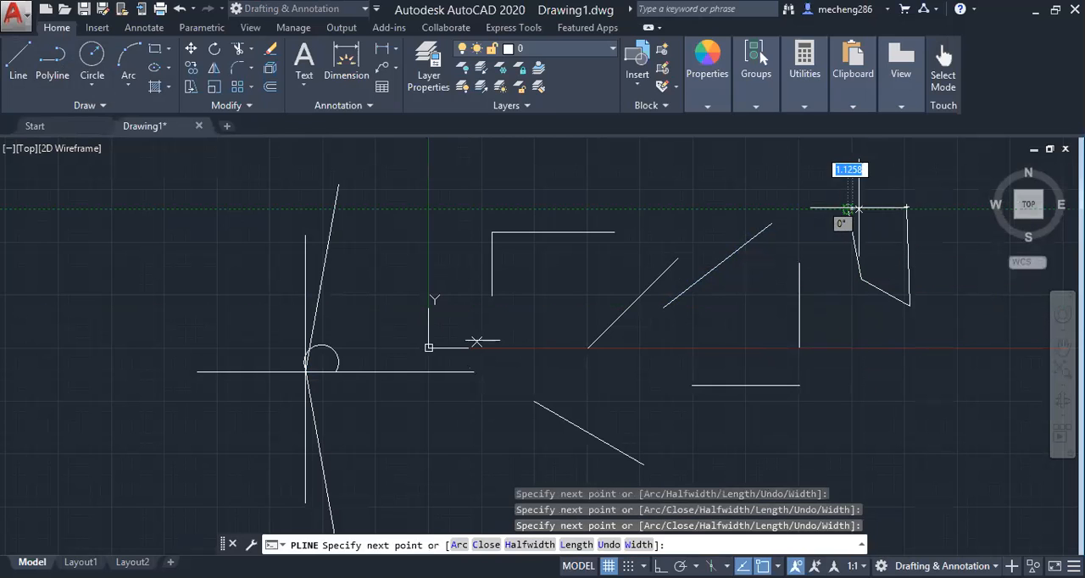
click(906, 207)
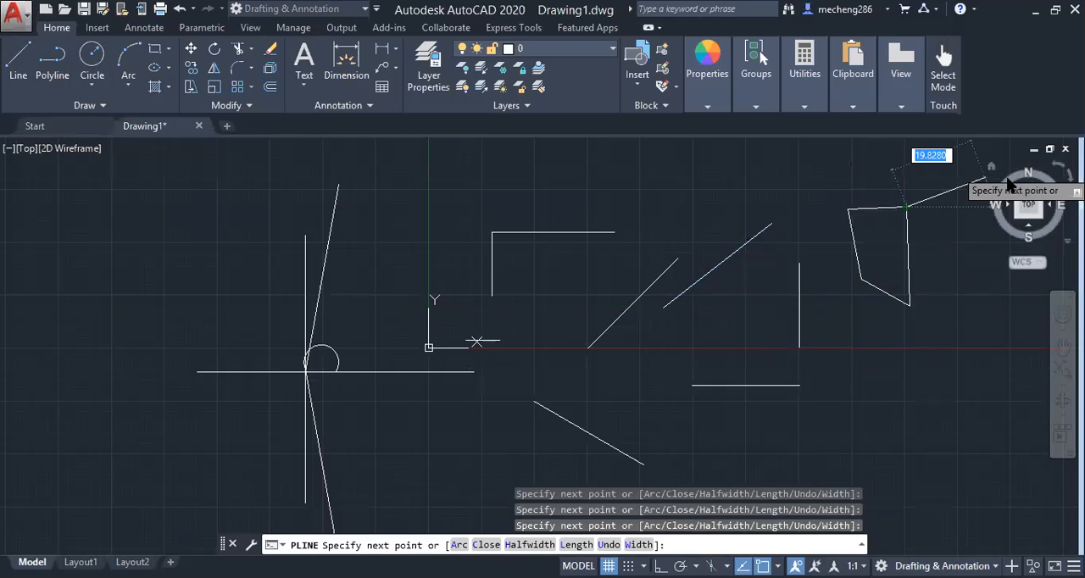
key(Return)
Select the four-sided polyline and move the whole shape up toward the separated hypotenuse
scroll(908, 204, up, 6)
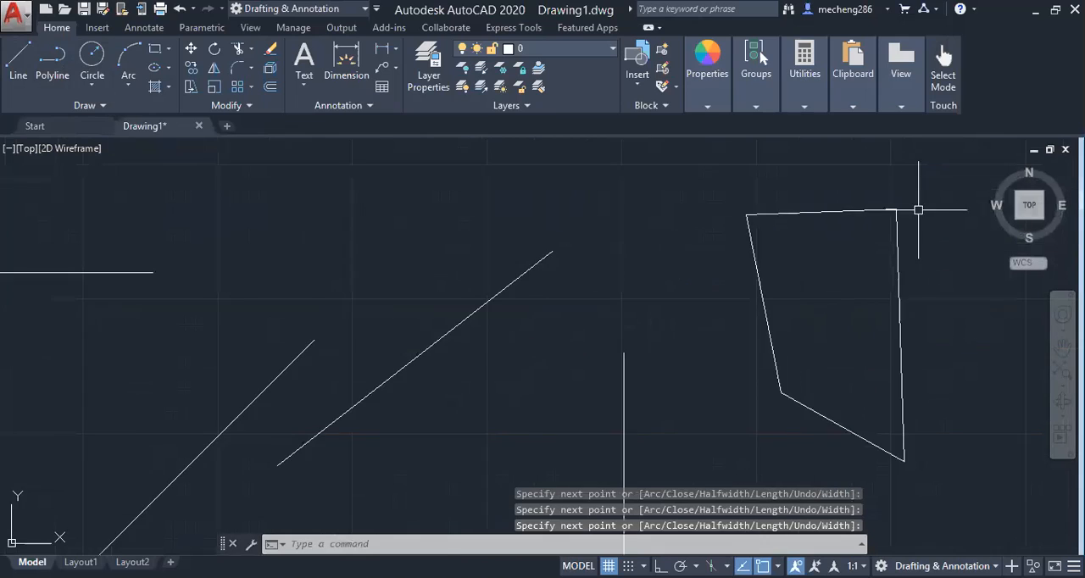
click(828, 207)
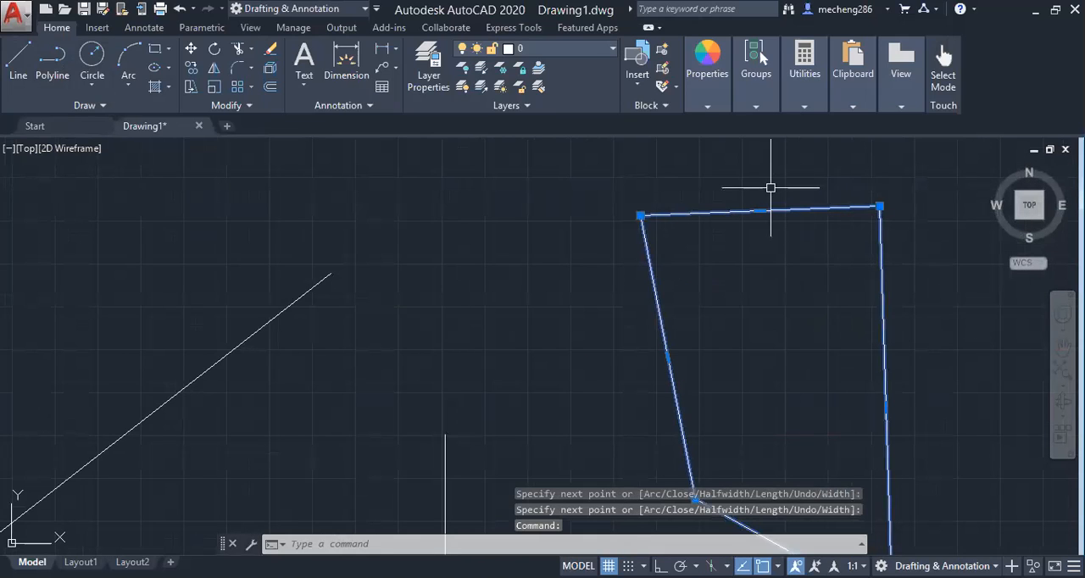
scroll(894, 389, down, 2)
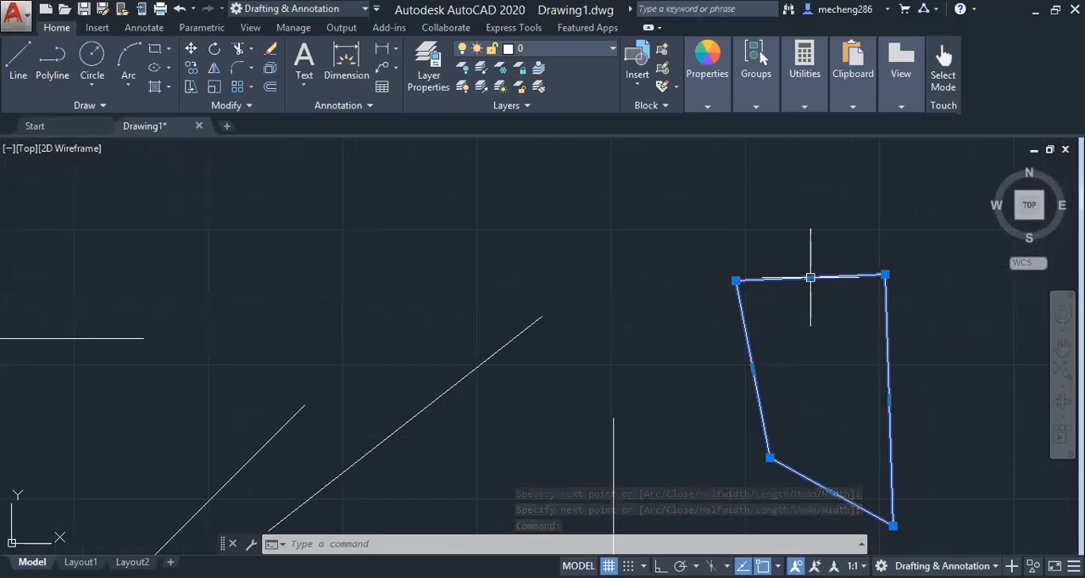
drag(835, 277, 732, 211)
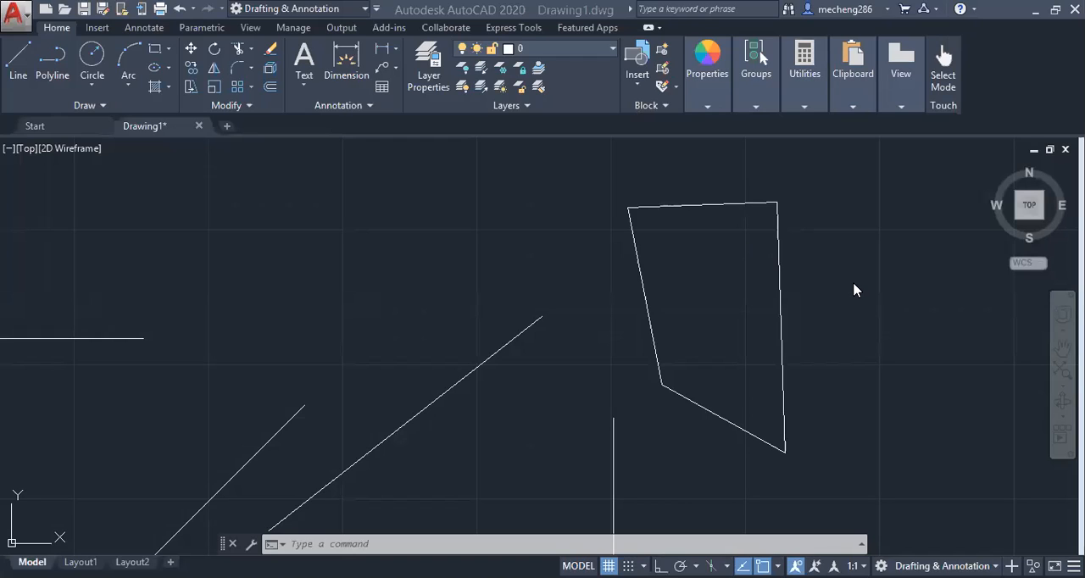
Select all lines, circles and polylines in the drawing and delete them
click(700, 205)
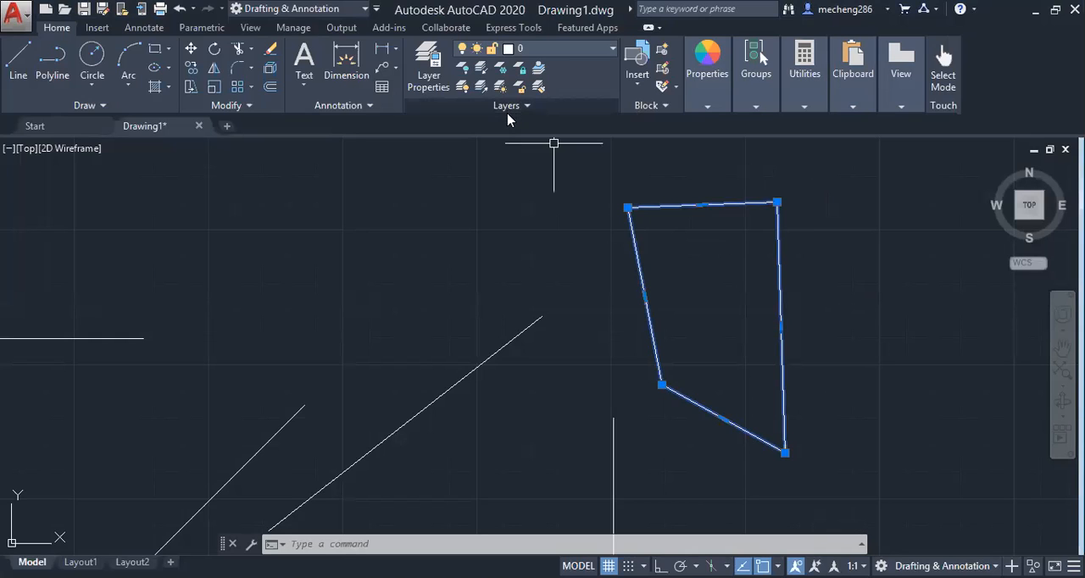
scroll(264, 268, down, 5)
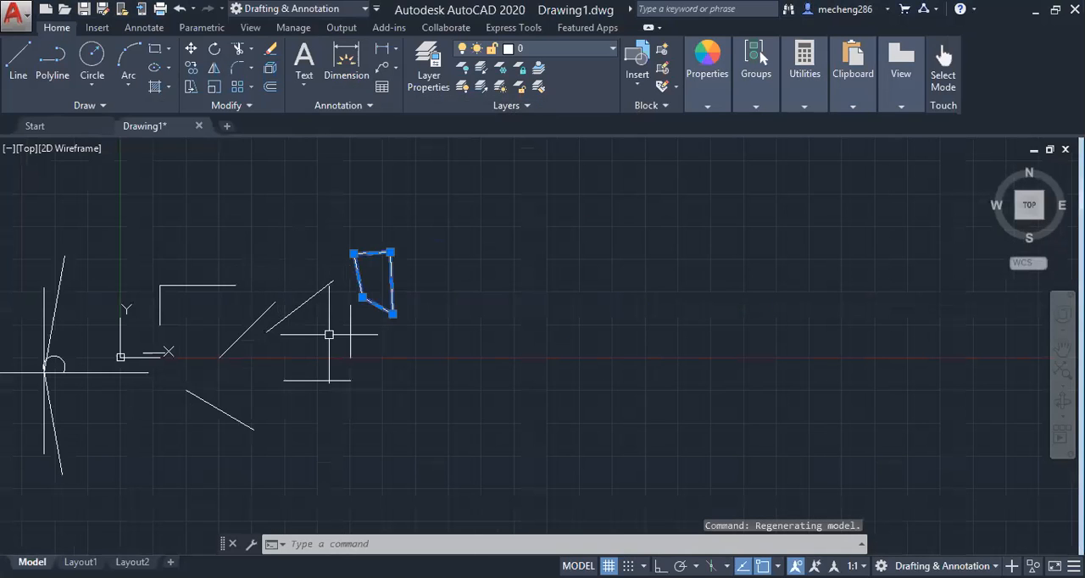
mouse_move(465, 220)
mouse_down()
mouse_move(388, 381)
mouse_move(11, 335)
mouse_move(20, 238)
mouse_move(10, 246)
mouse_up()
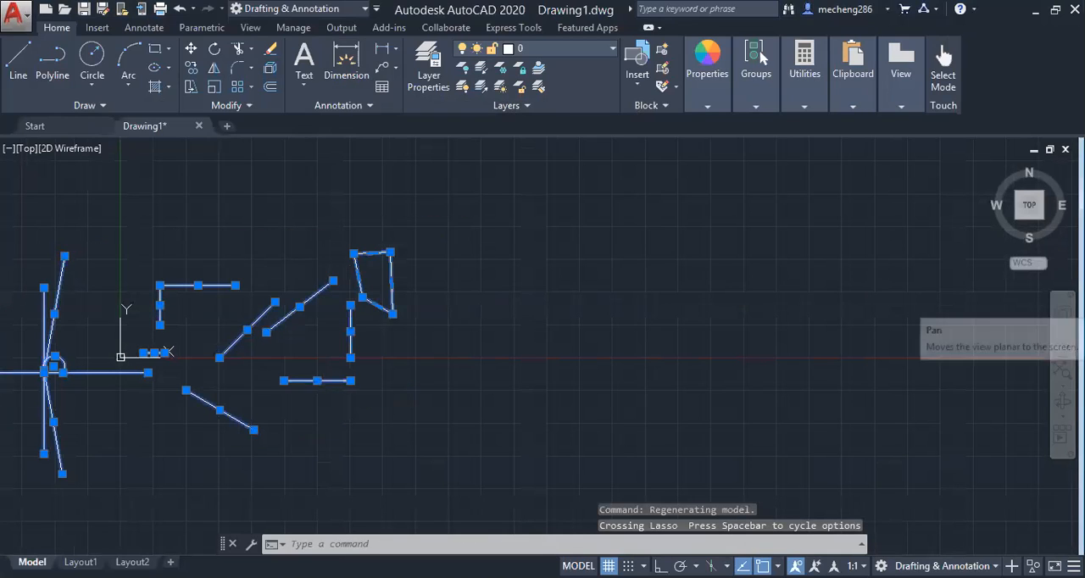
key(Delete)
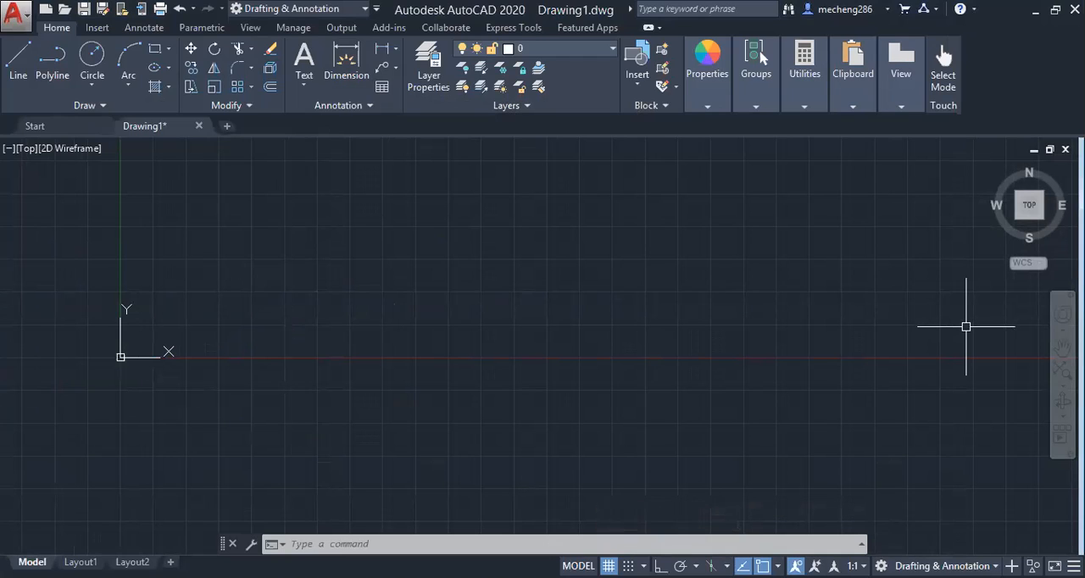
Draw a stepped L-shaped polyline ending back at its start point, turning Ortho mode on after the second segment
click(45, 73)
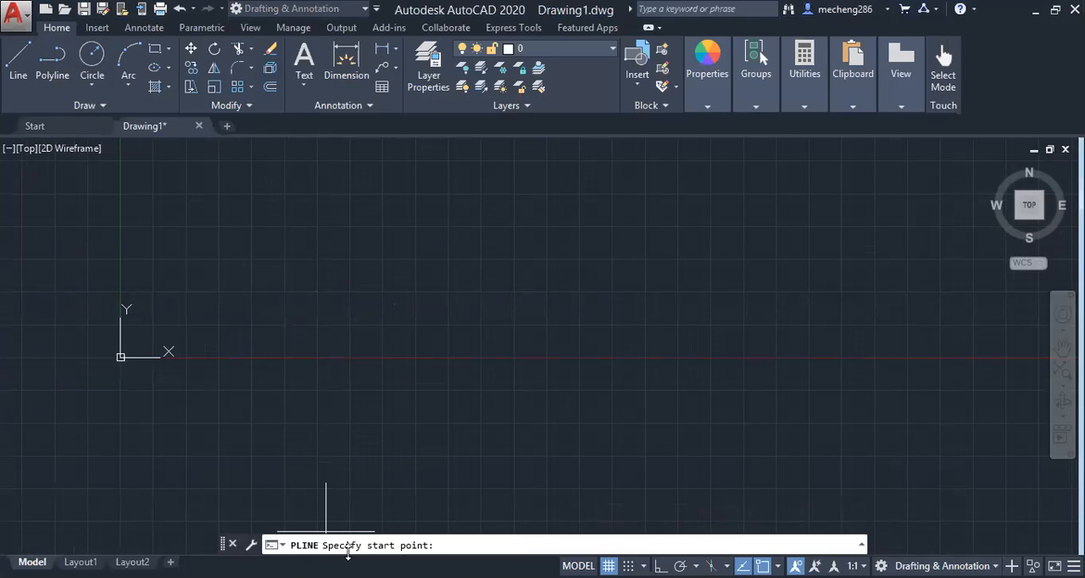
click(580, 227)
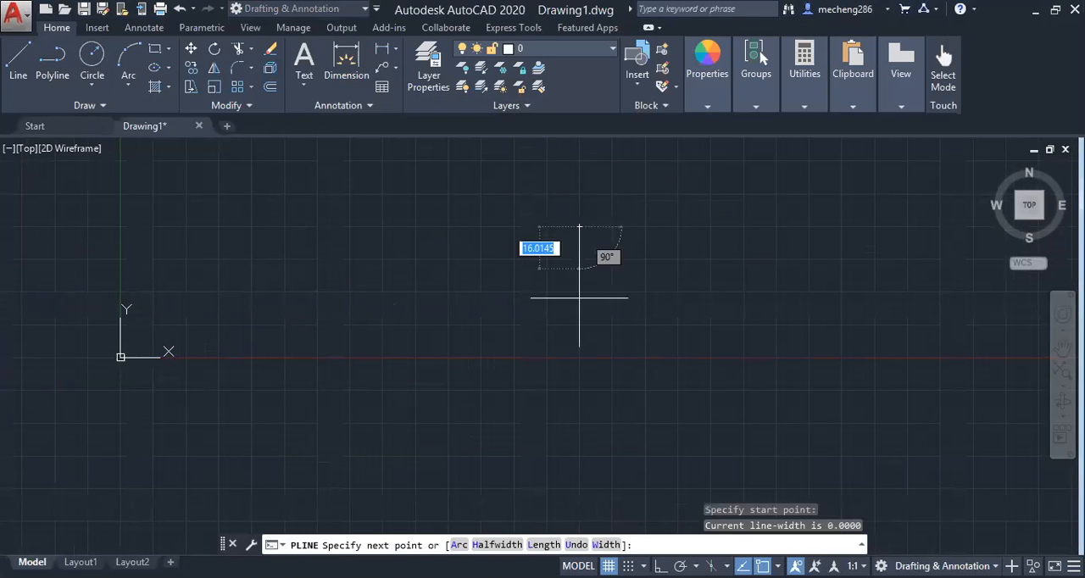
click(579, 383)
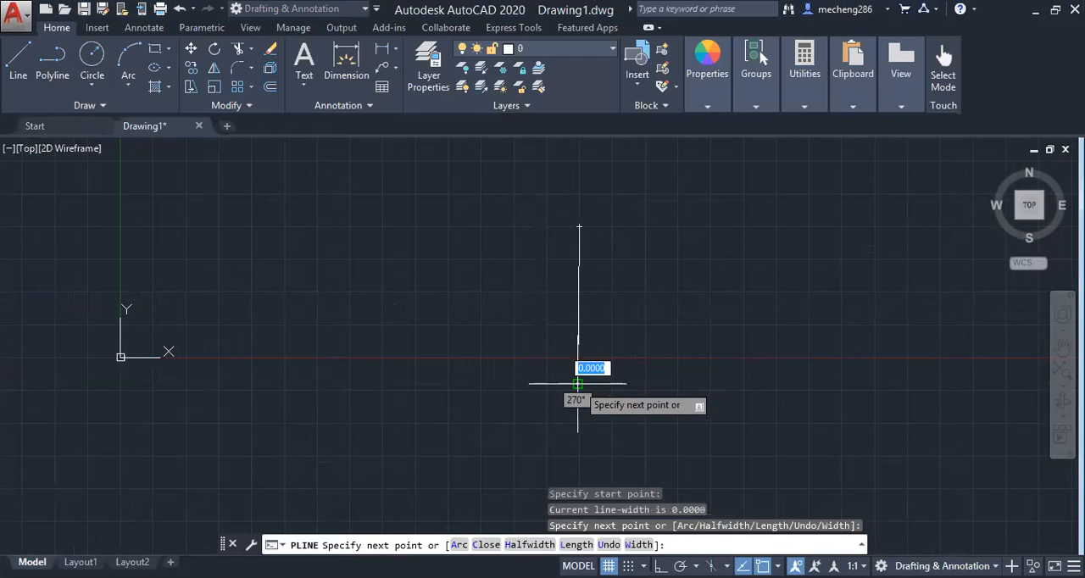
click(459, 383)
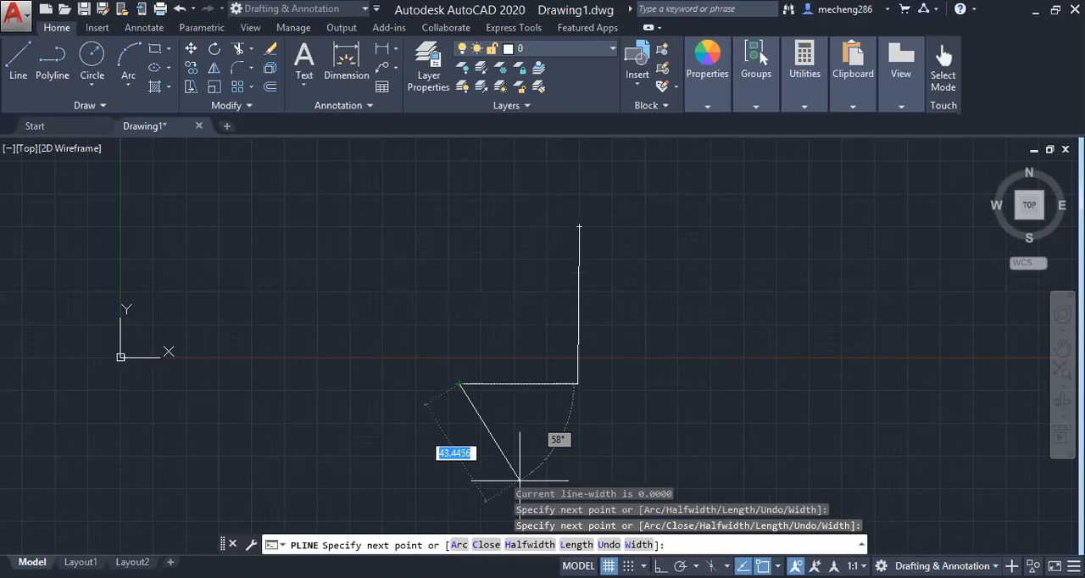
key(F8)
click(364, 293)
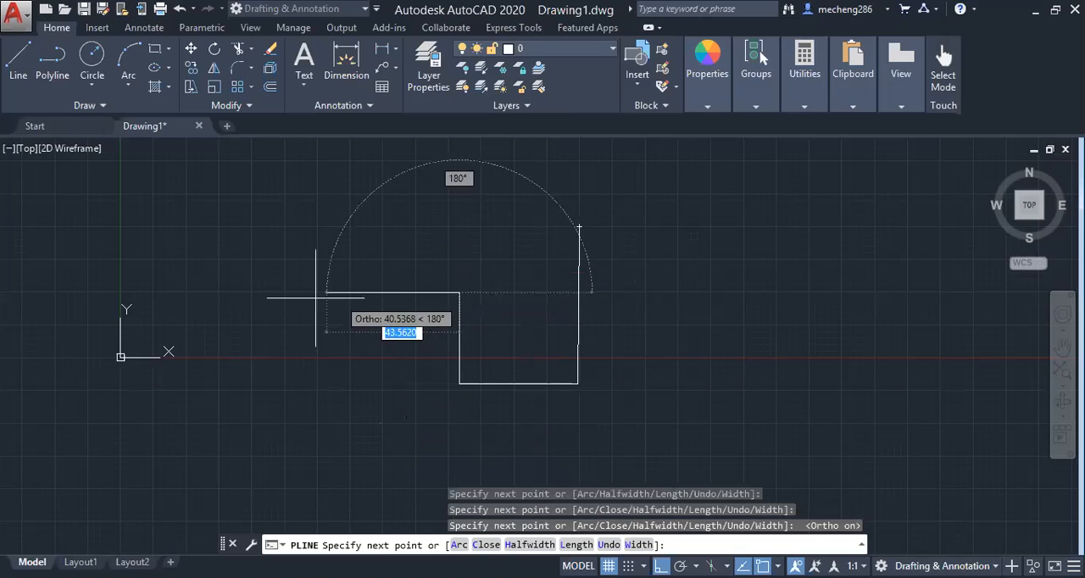
click(309, 295)
click(311, 198)
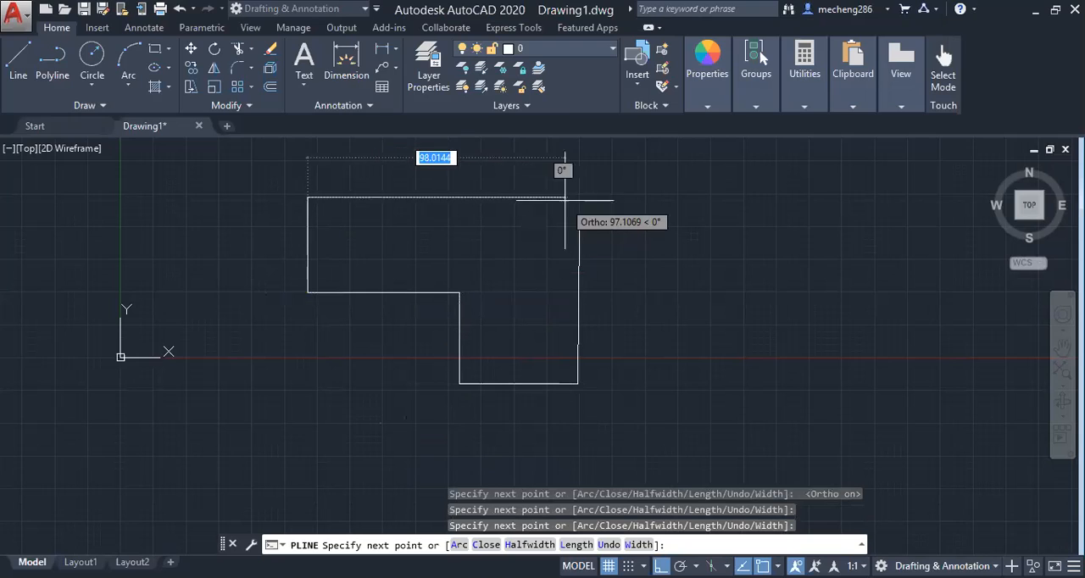
click(577, 198)
click(578, 227)
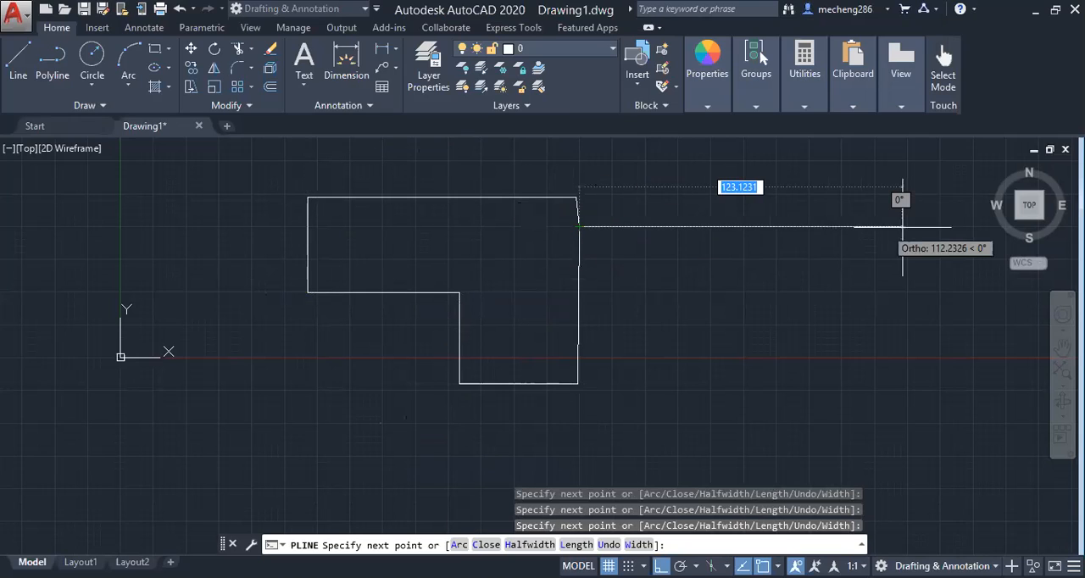
key(Return)
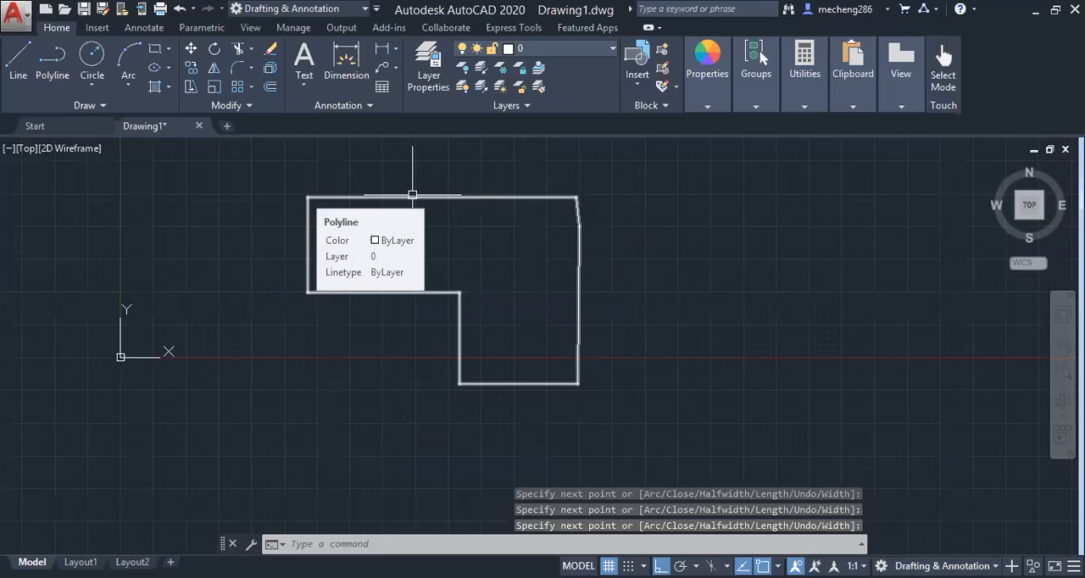
Select the polyline and stretch its upper horizontal edge straight up by its midpoint
click(419, 196)
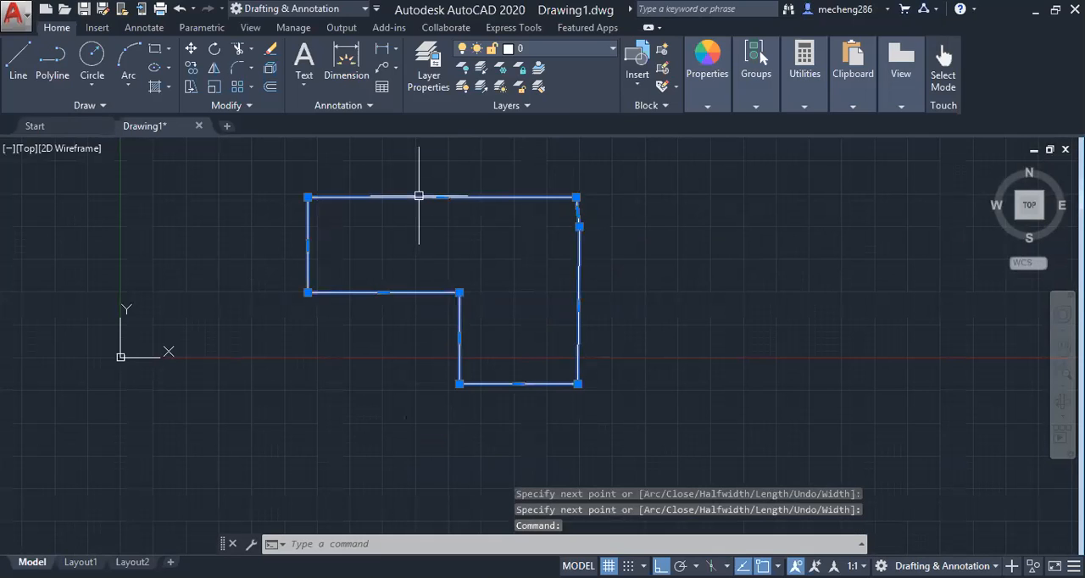
right_click(442, 200)
click(403, 197)
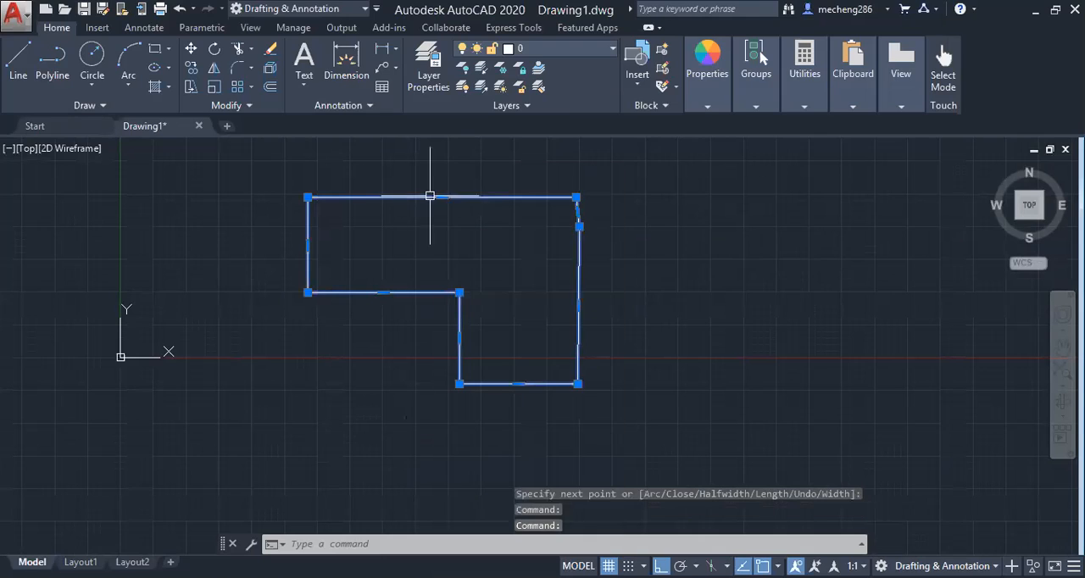
mouse_move(442, 198)
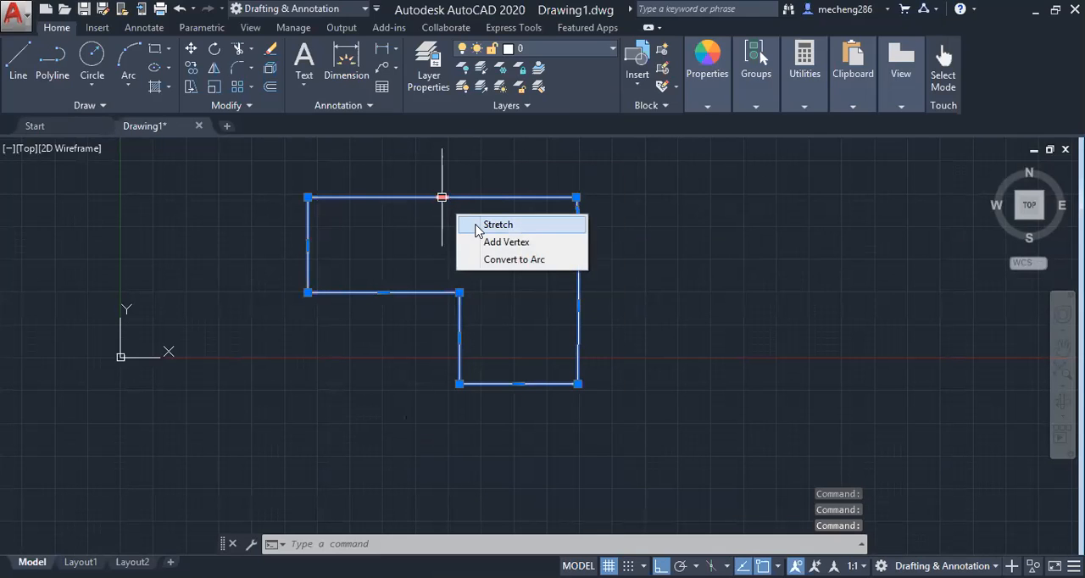
click(441, 197)
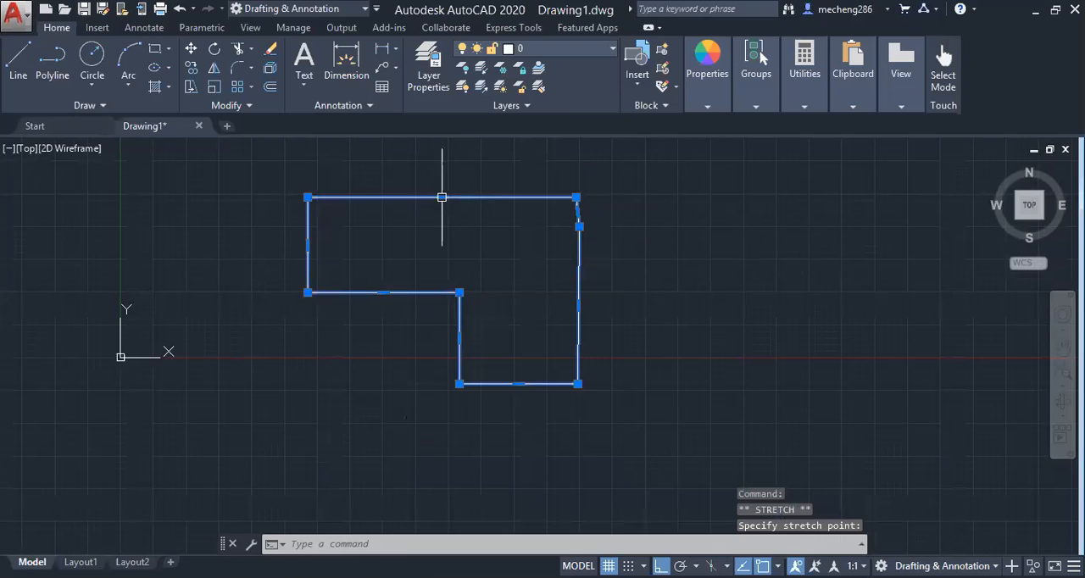
click(440, 162)
Add a vertex at the midpoint of the polyline's upper edge and place it straight below, forming a V notch
mouse_move(441, 162)
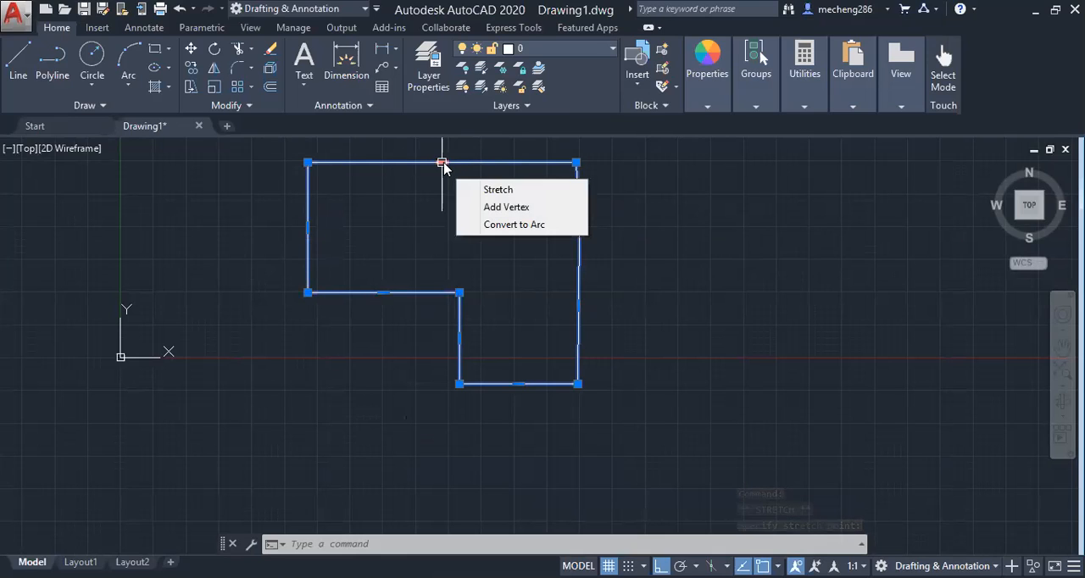
click(483, 208)
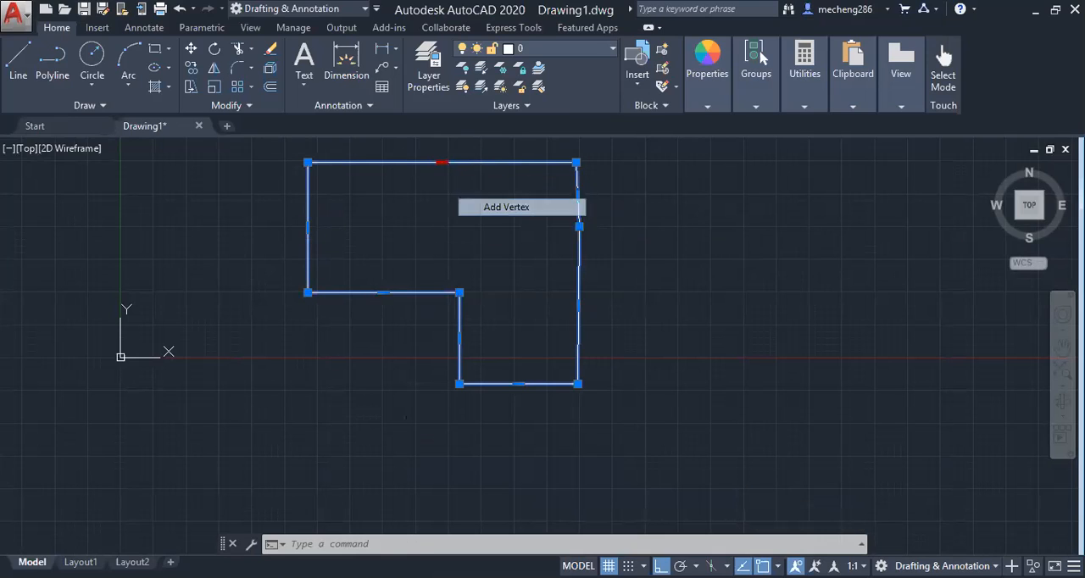
click(441, 221)
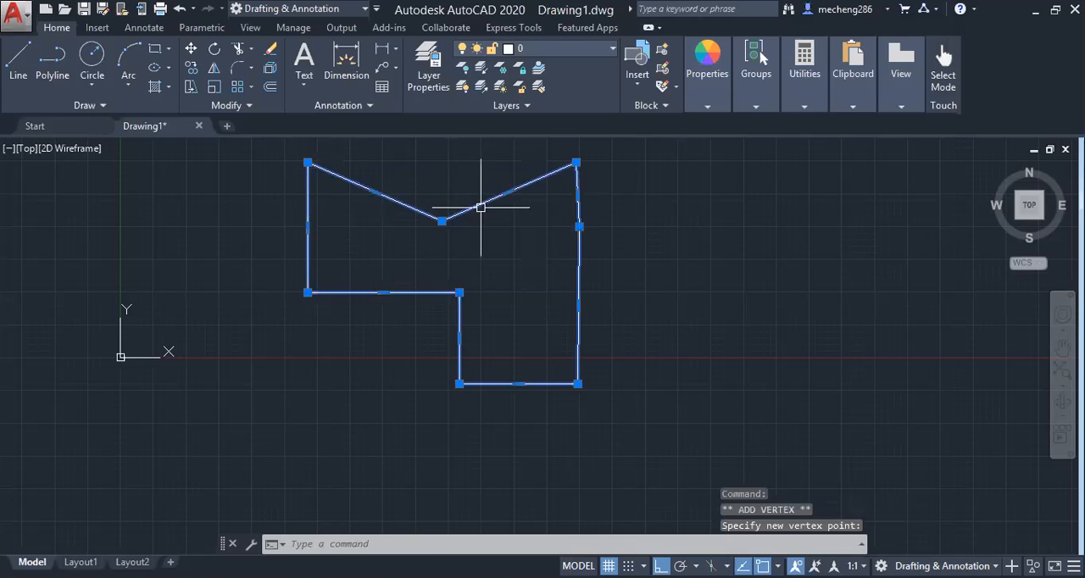
right_click(506, 198)
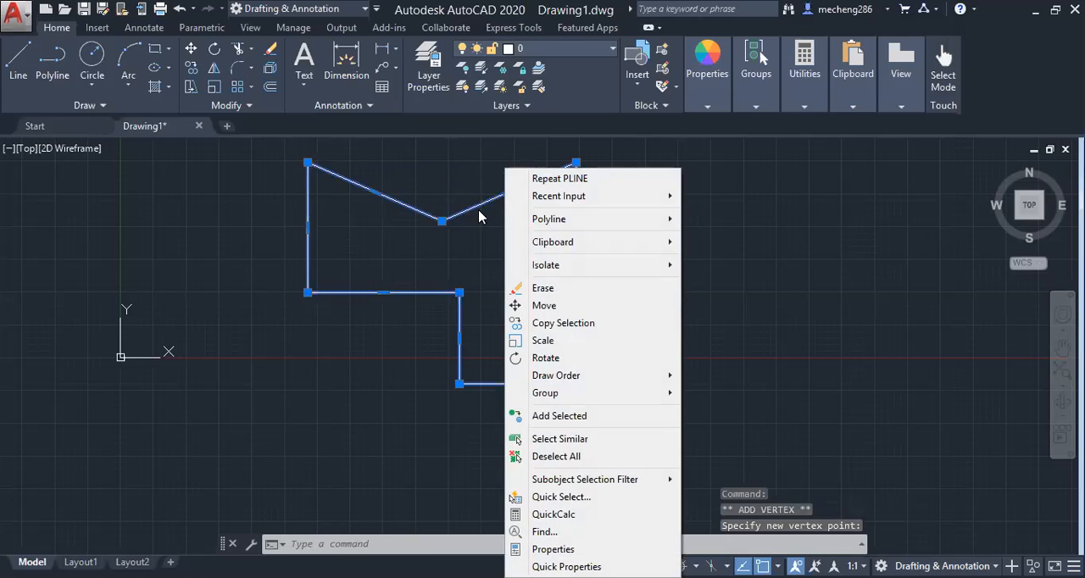
click(441, 220)
mouse_move(441, 221)
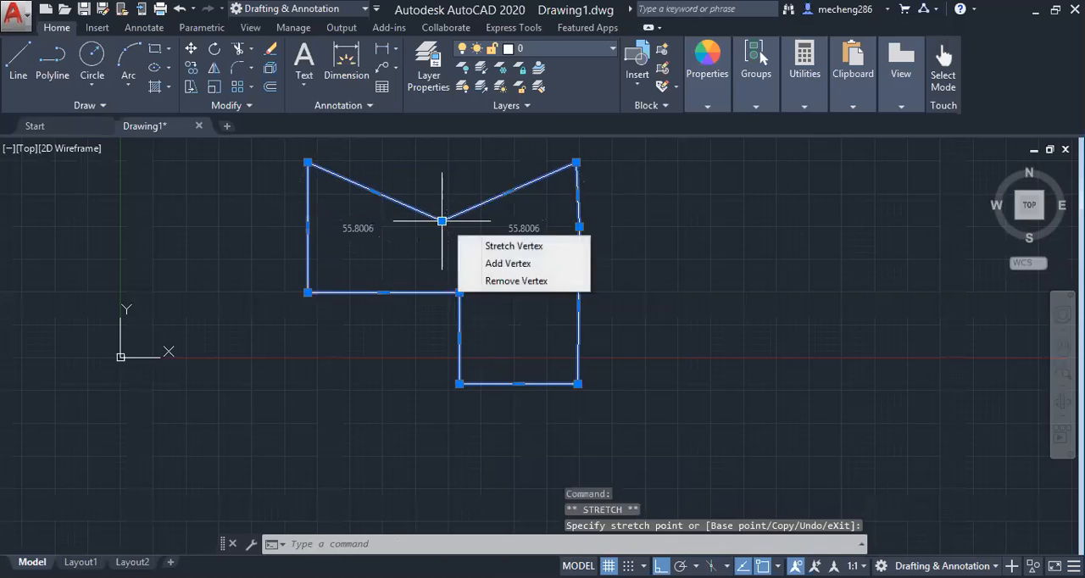
right_click(578, 227)
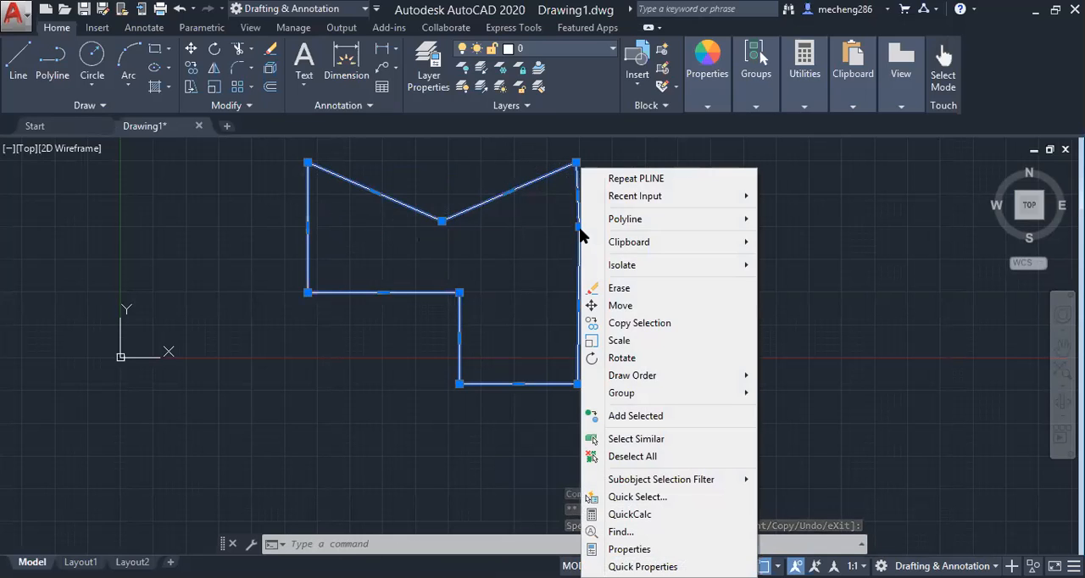
click(485, 308)
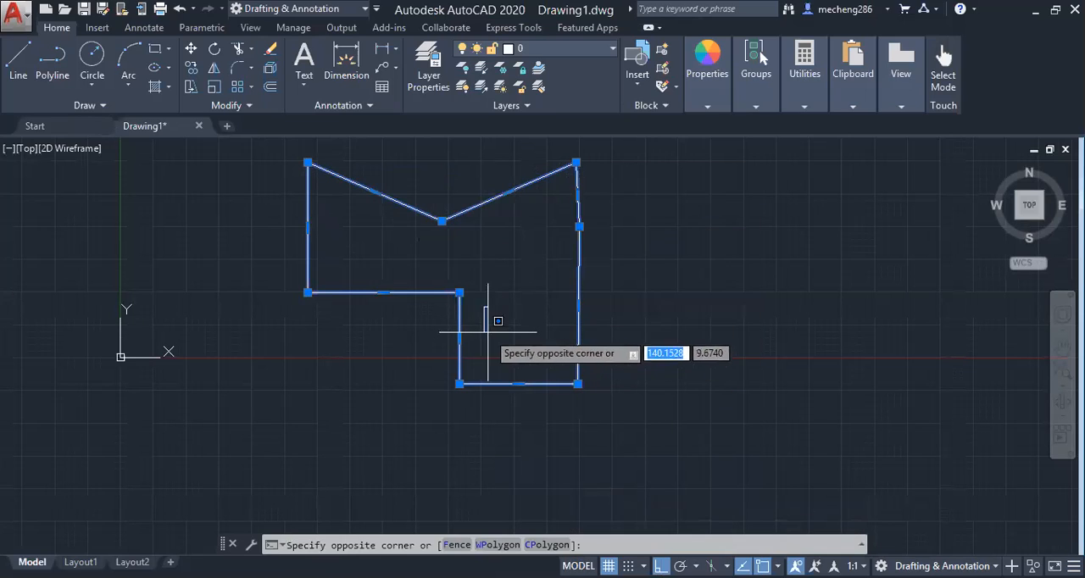
click(496, 349)
click(512, 384)
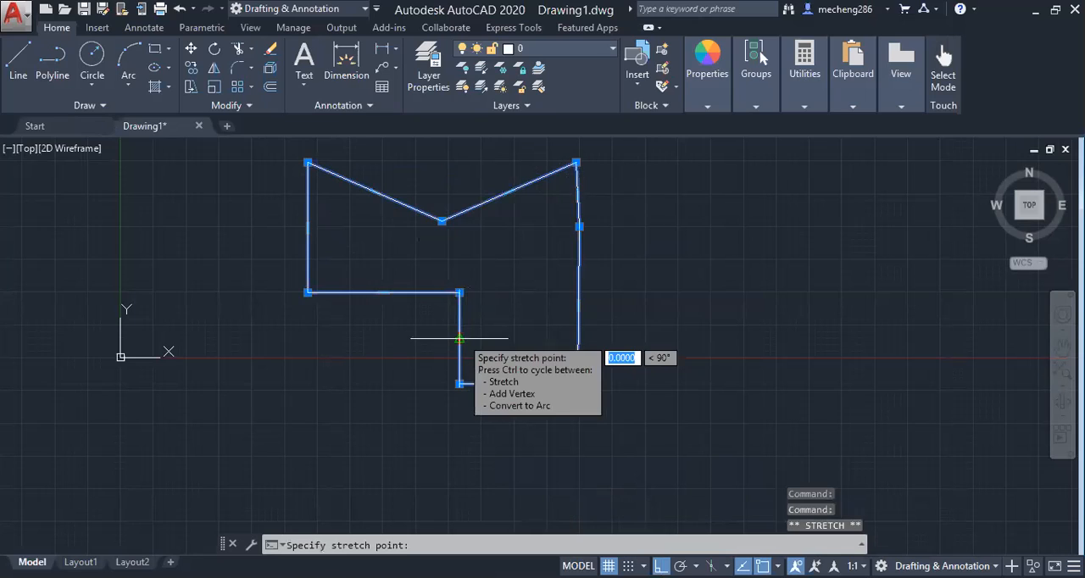
key(Escape)
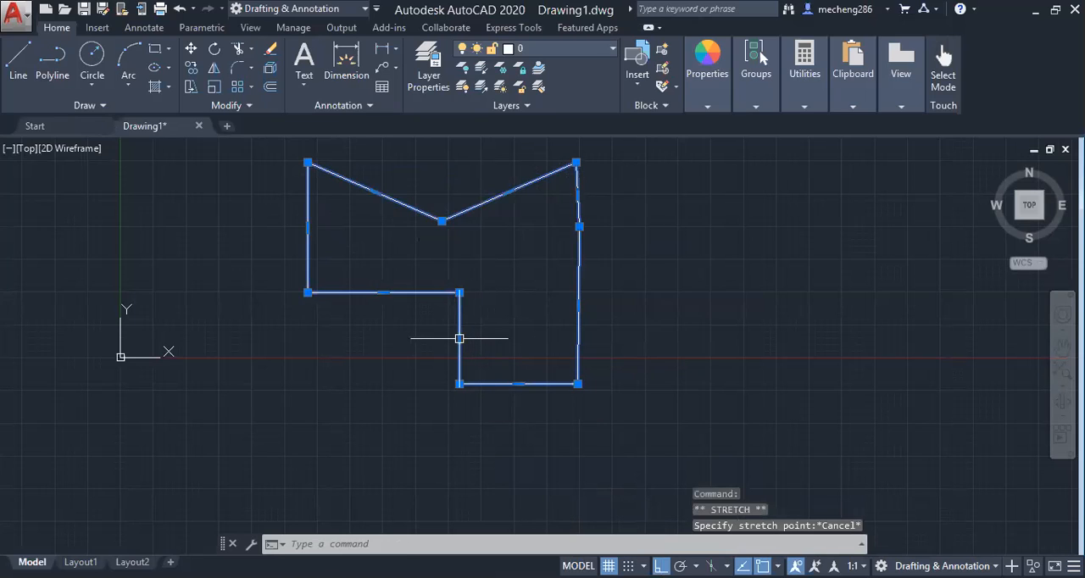
Convert the short inner vertical segment of the polyline to an arc bulging about 19 units into the shape
mouse_move(460, 339)
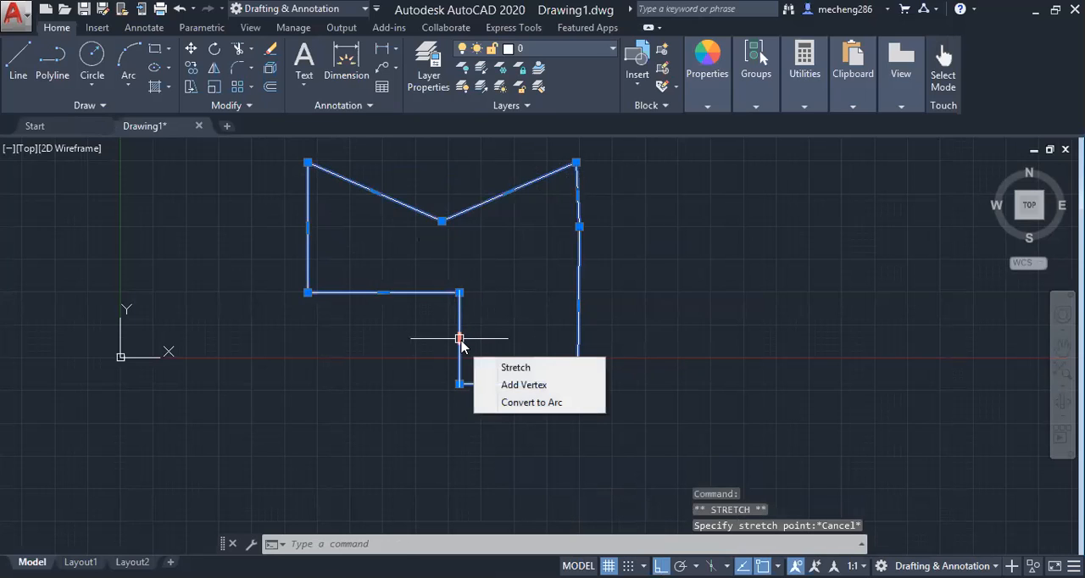
click(506, 404)
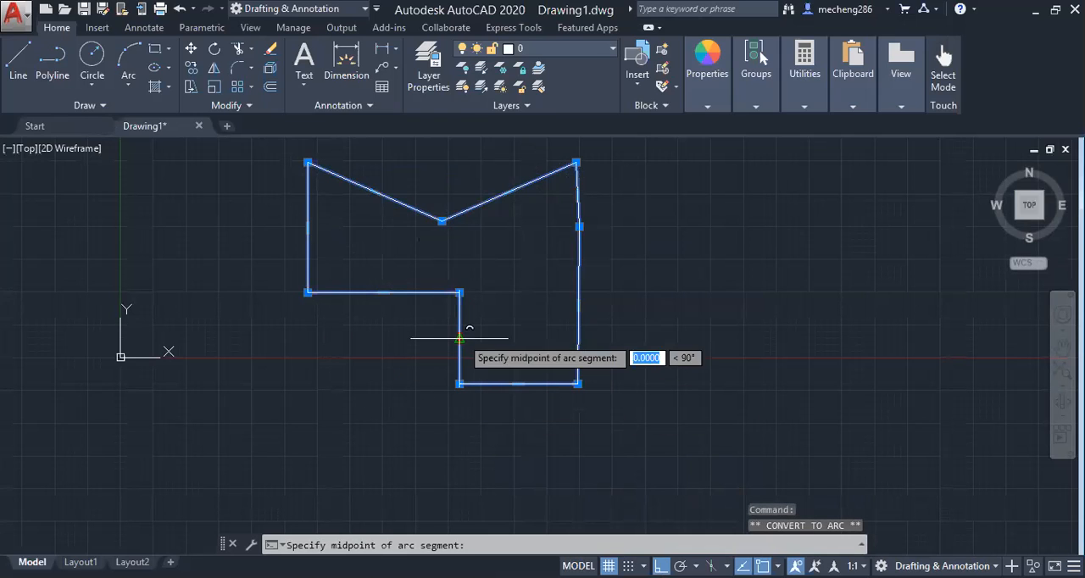
click(509, 338)
Delete the selected polyline to empty the drawing
mouse_move(511, 339)
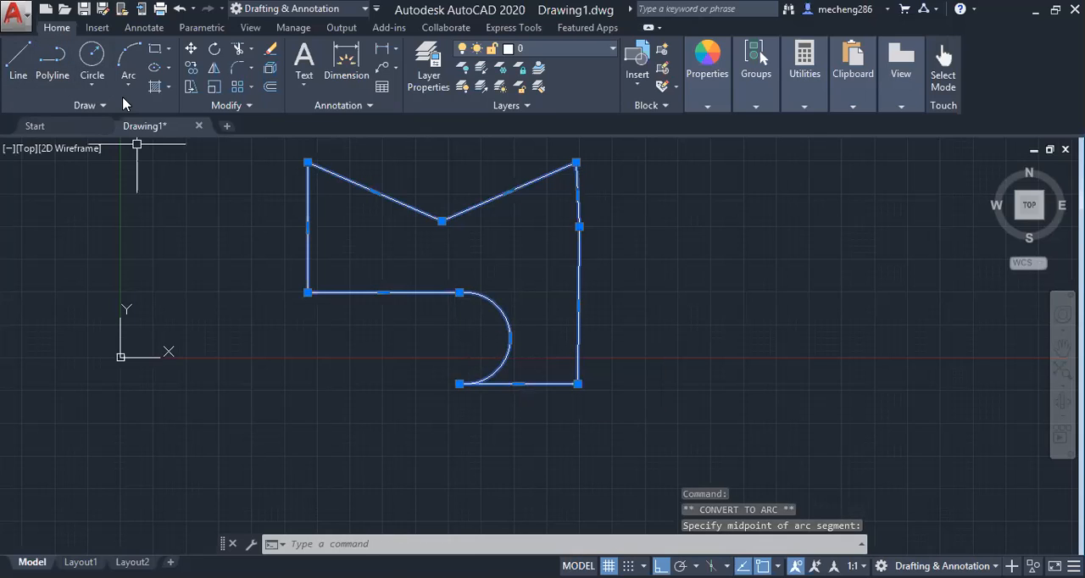
click(99, 85)
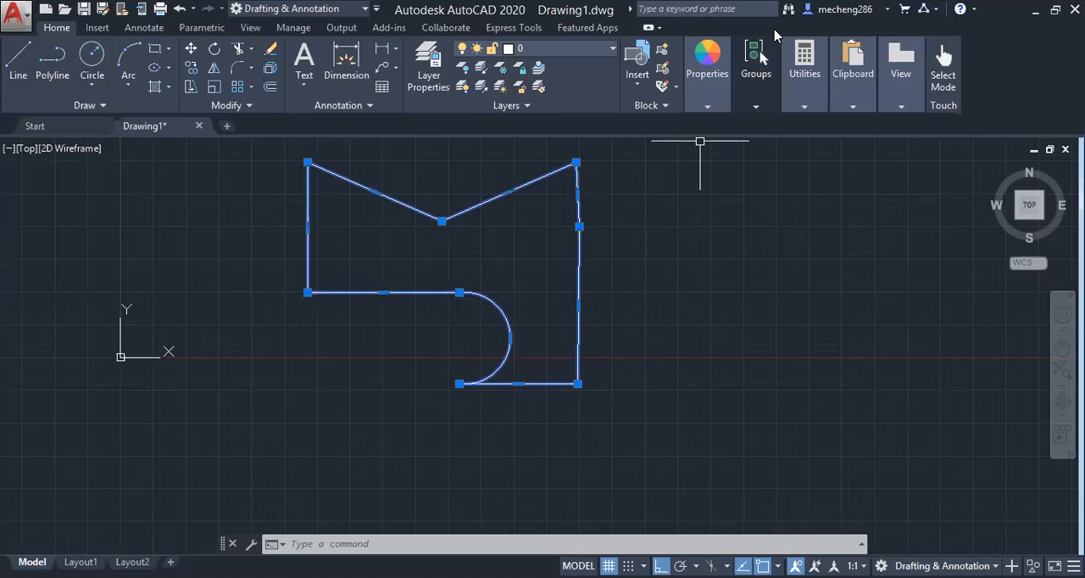
key(Delete)
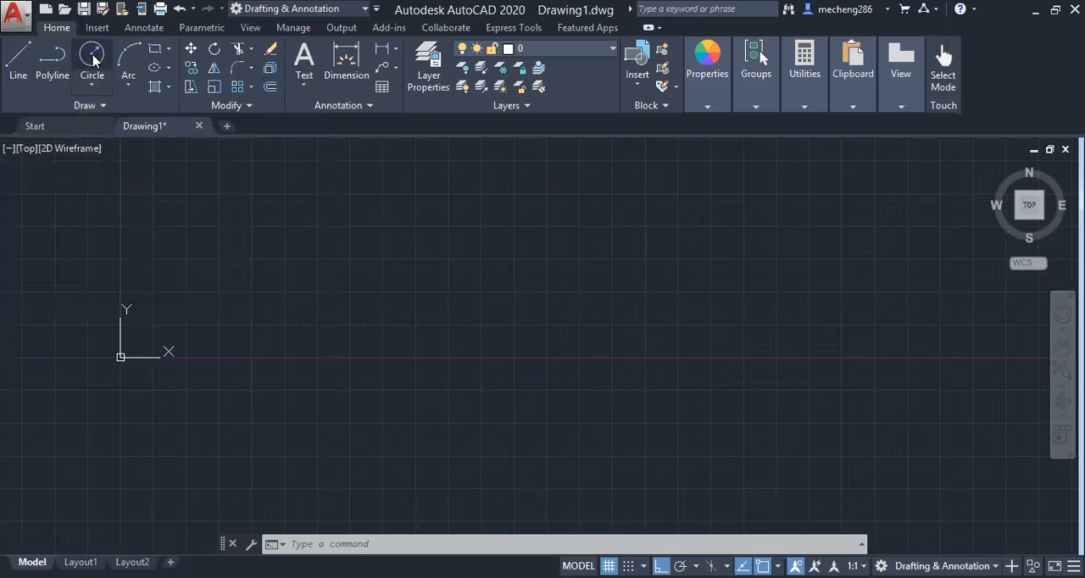
Draw a circle by center and radius, about 40 units in radius, slightly above the X axis
click(92, 56)
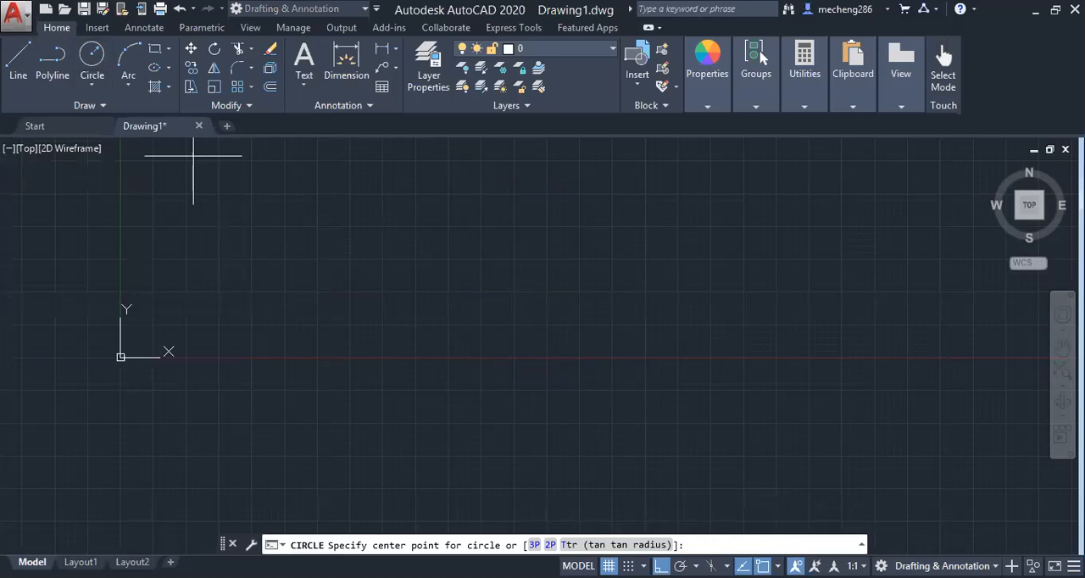
click(409, 328)
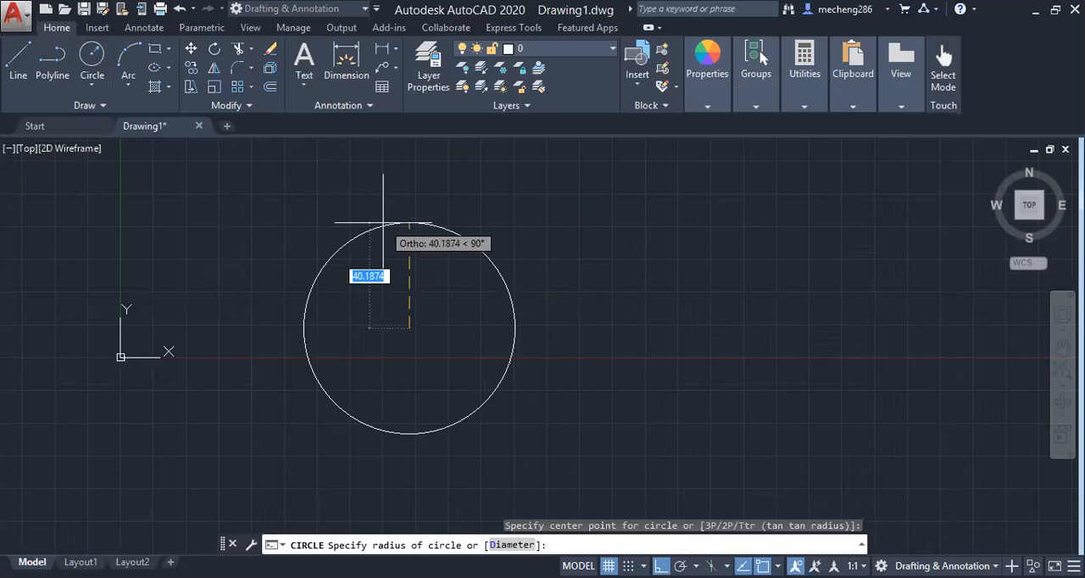
click(383, 223)
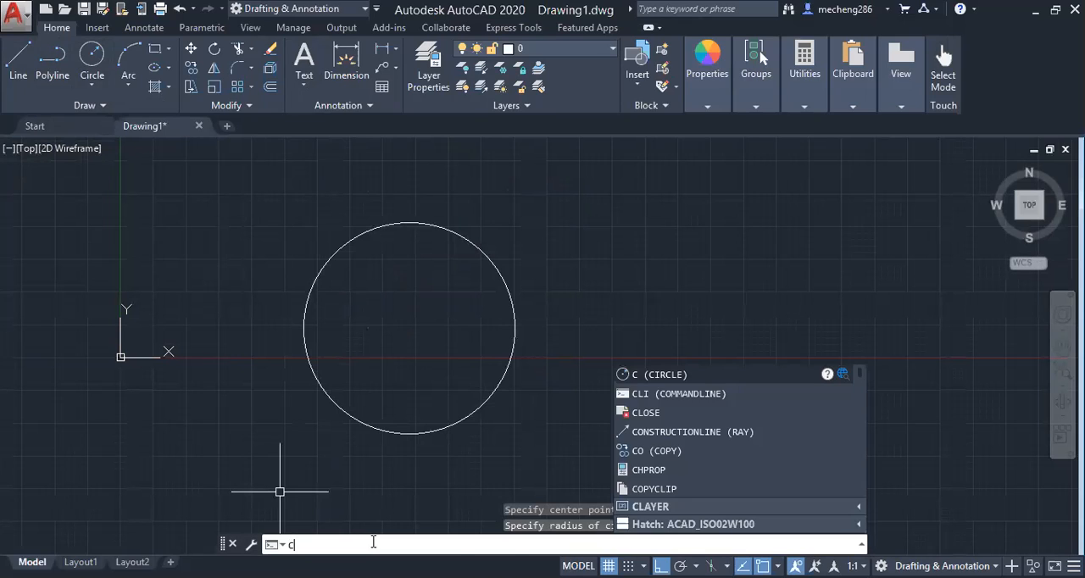
Draw a circle by center and diameter to the right of the existing circle, with a diameter of 15
key(Return)
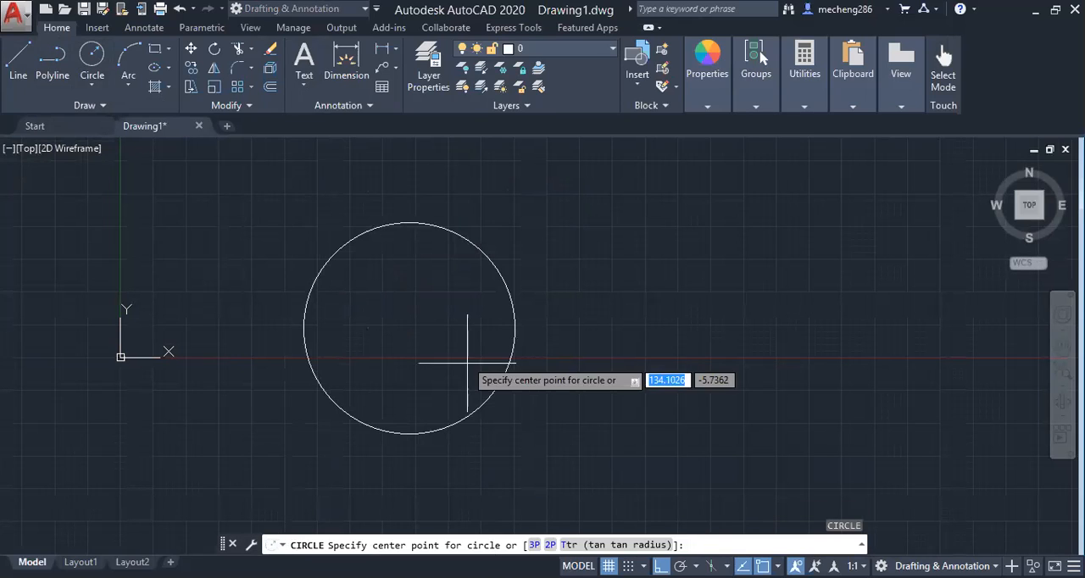
click(711, 324)
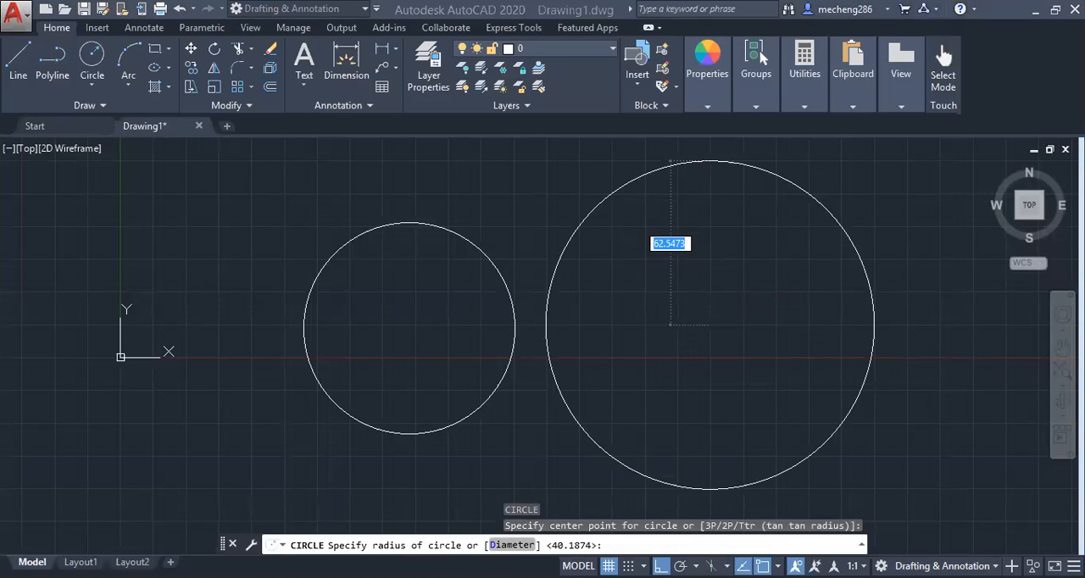
click(511, 544)
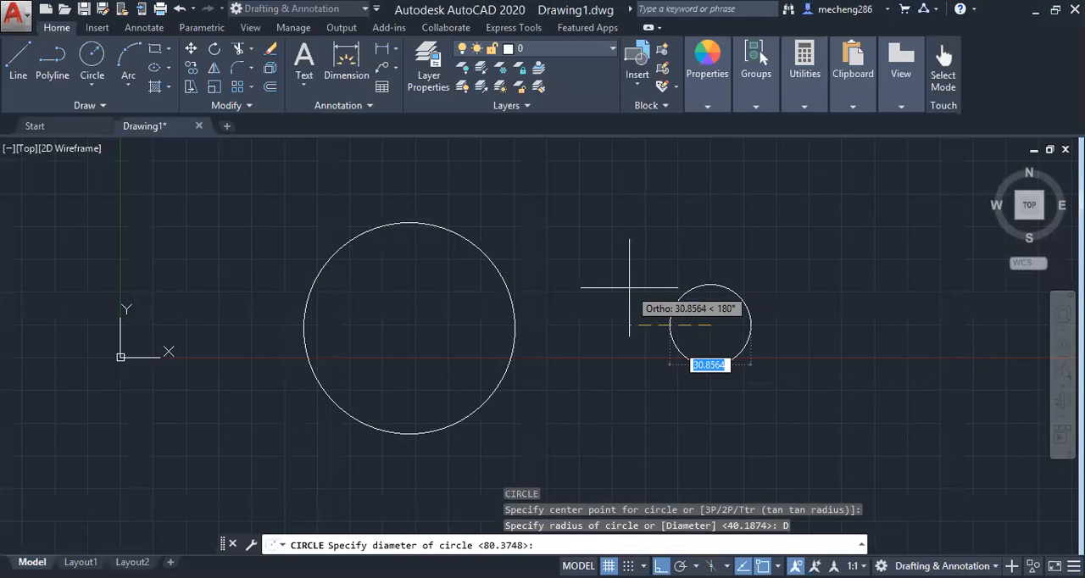
text(15)
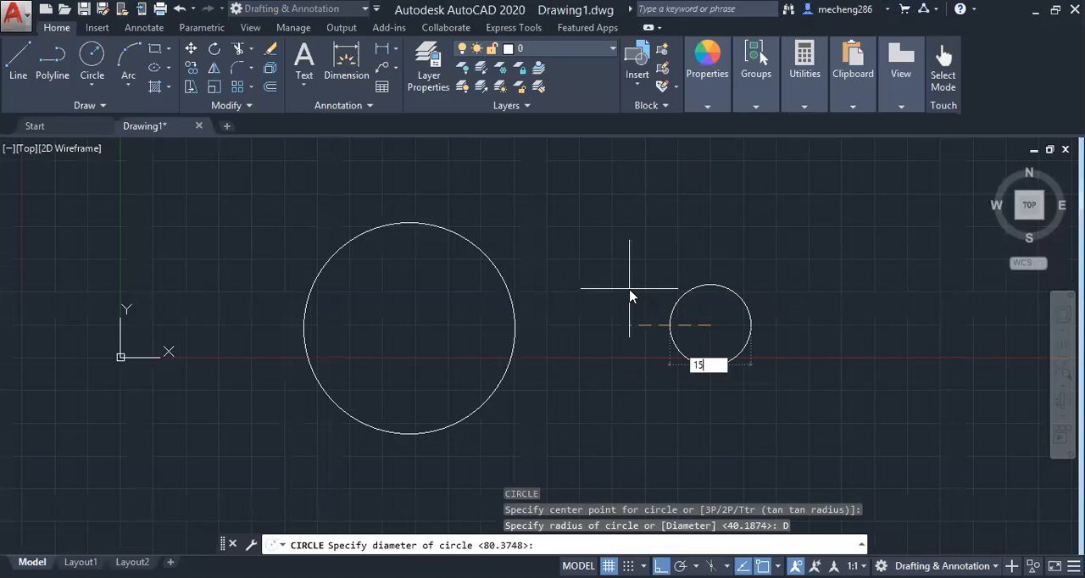
key(Return)
scroll(712, 306, up, 3)
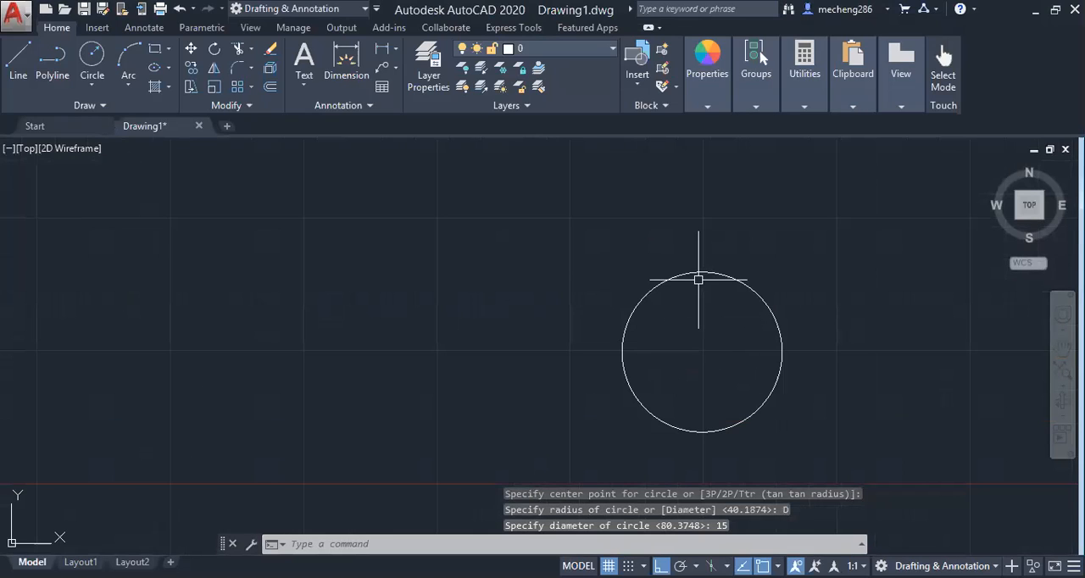
click(92, 83)
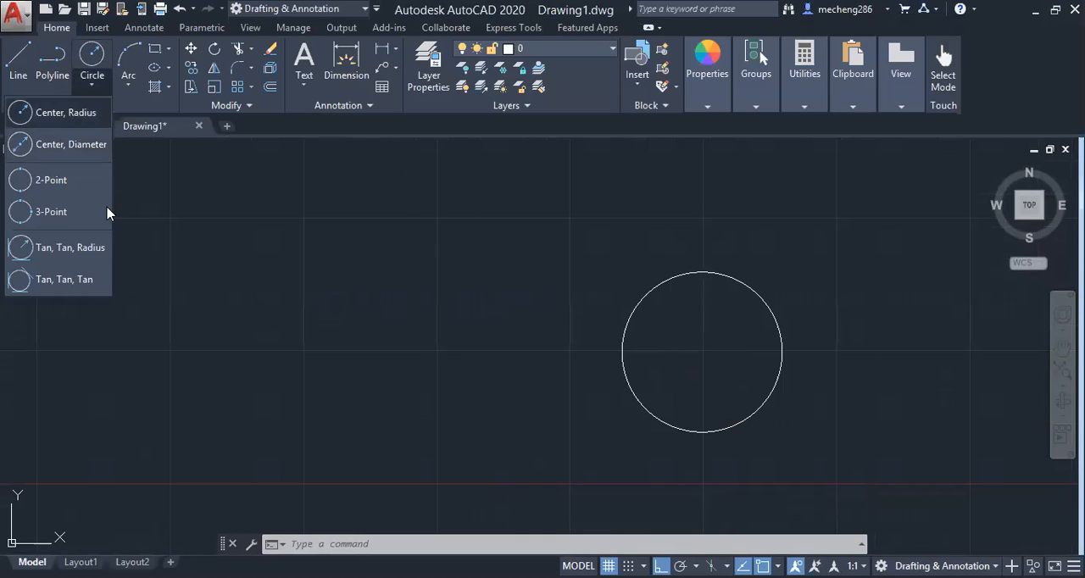
click(323, 545)
text(c)
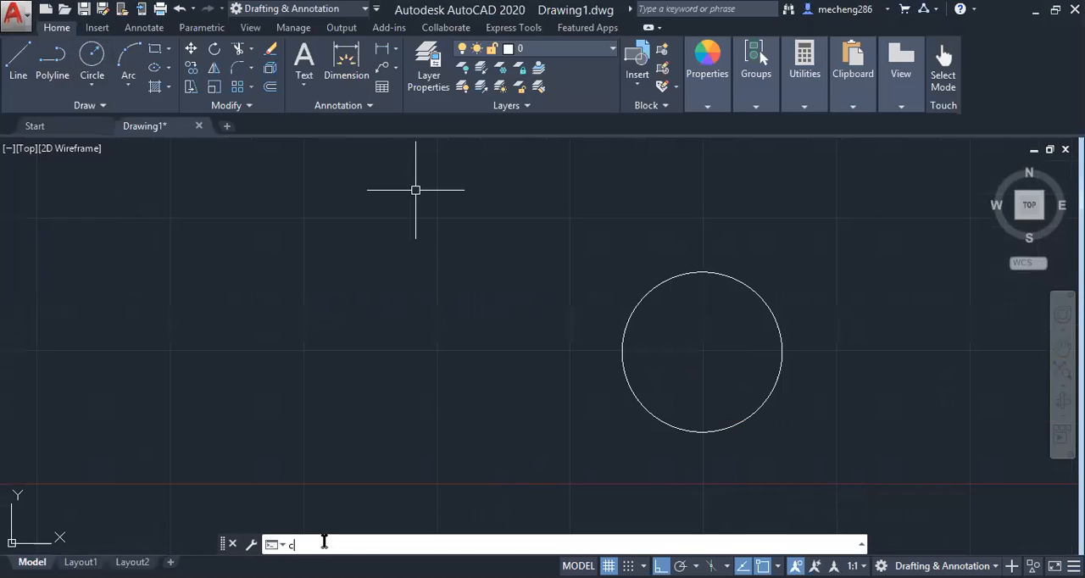
key(Return)
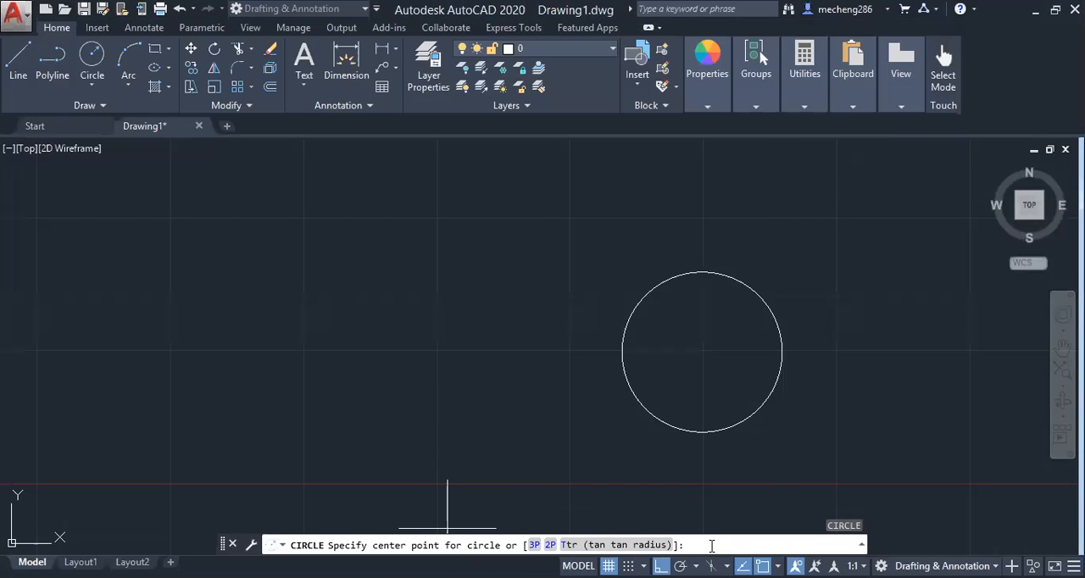
key(Return)
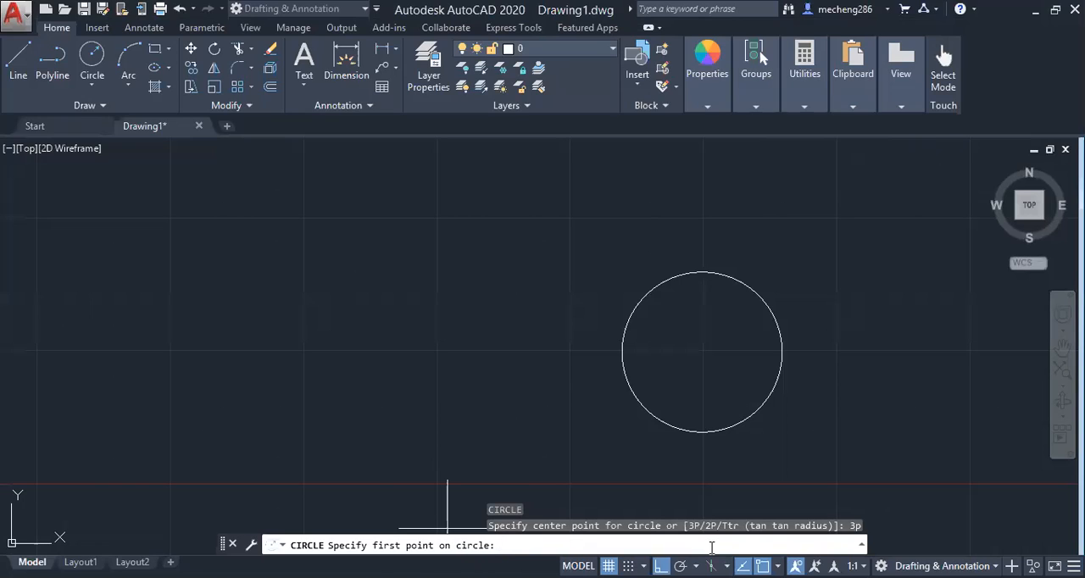
click(18, 57)
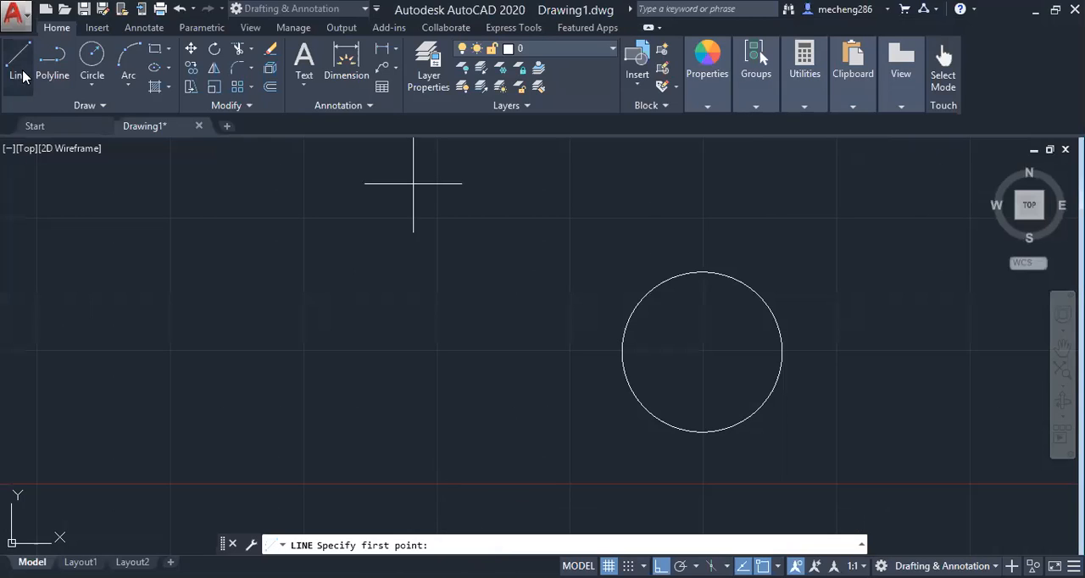
key(Escape)
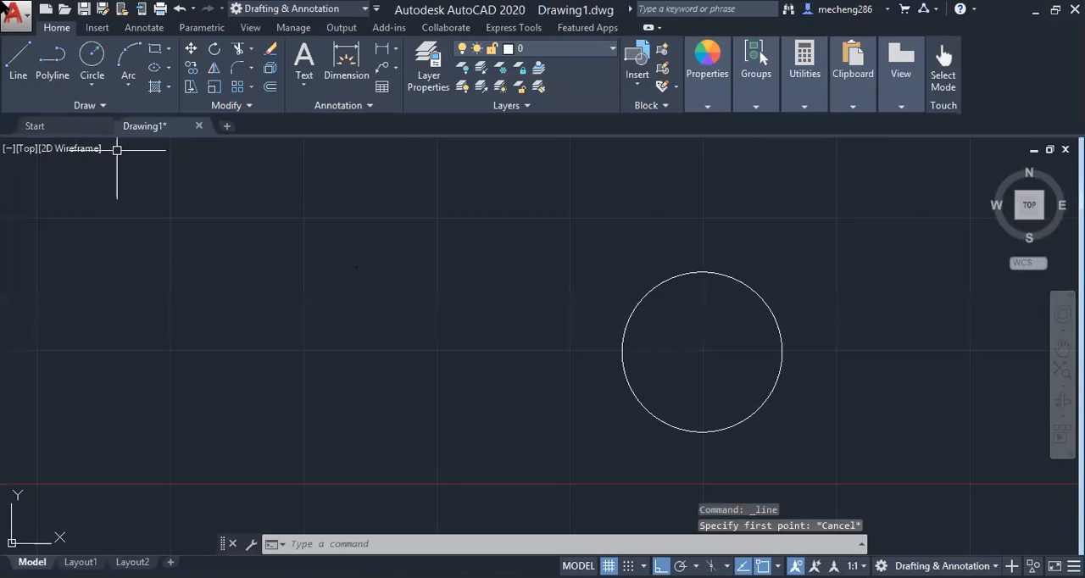
Draw a horizontal line about 15 units long to the upper left of the 15-diameter circle
click(18, 57)
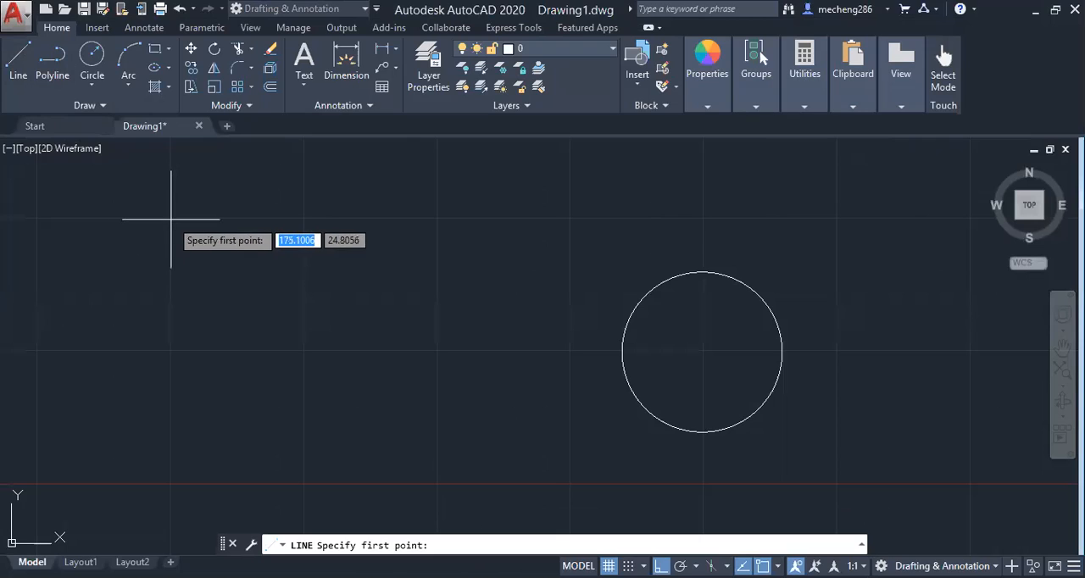
click(171, 219)
click(330, 220)
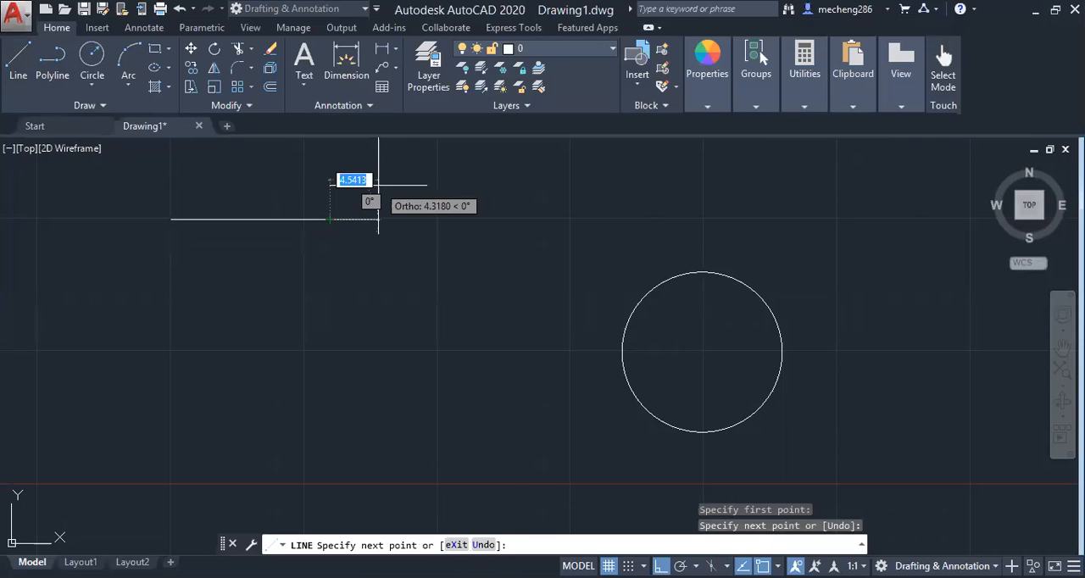
key(Return)
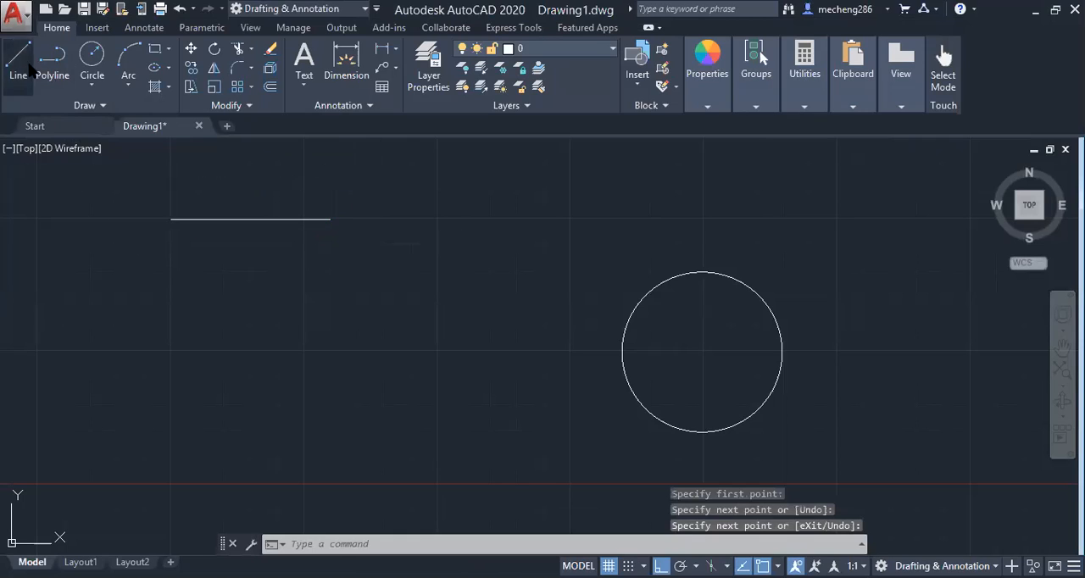
Draw a short vertical line between the horizontal line and the small circle, starting below the horizontal line's level
key(Return)
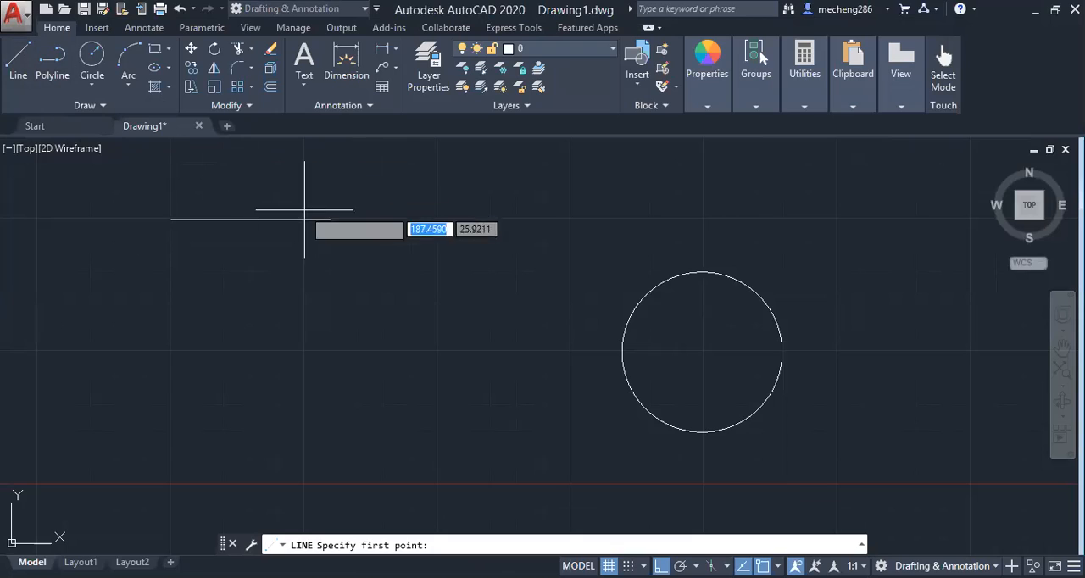
click(440, 286)
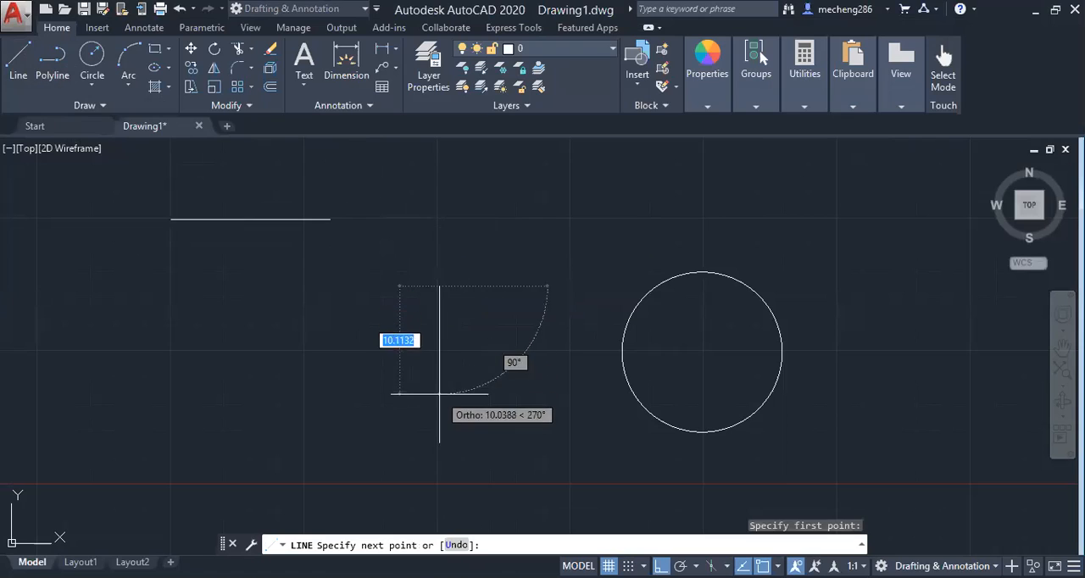
key(Escape)
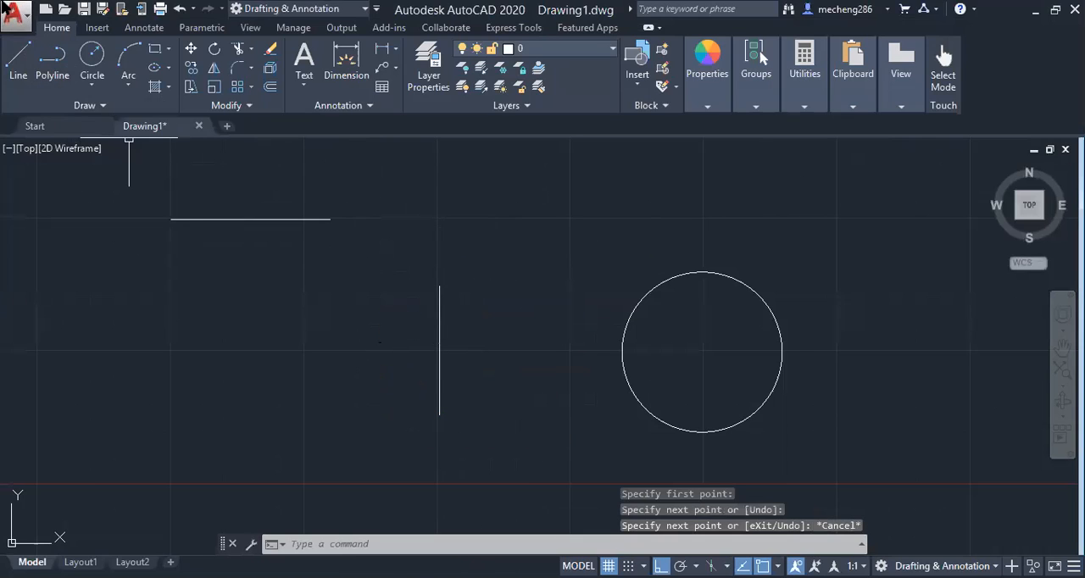
Draw a second horizontal line above the small circle, roughly level with the first horizontal line
click(21, 55)
click(563, 219)
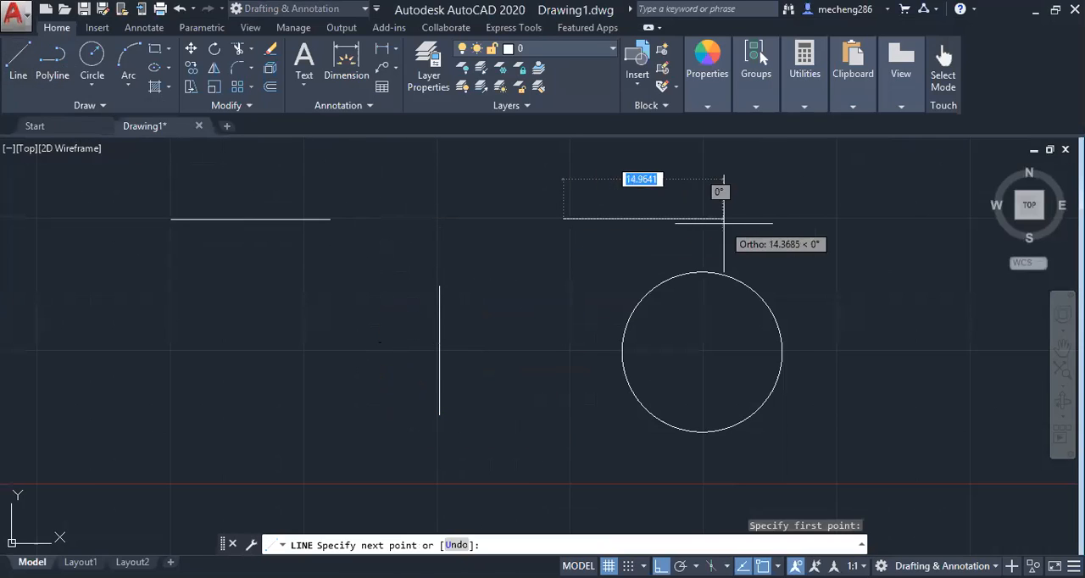
click(769, 219)
key(Return)
With Ortho turned off, draw a 3-point circle through the facing ends of both horizontal lines and the vertical line's upper end
click(95, 85)
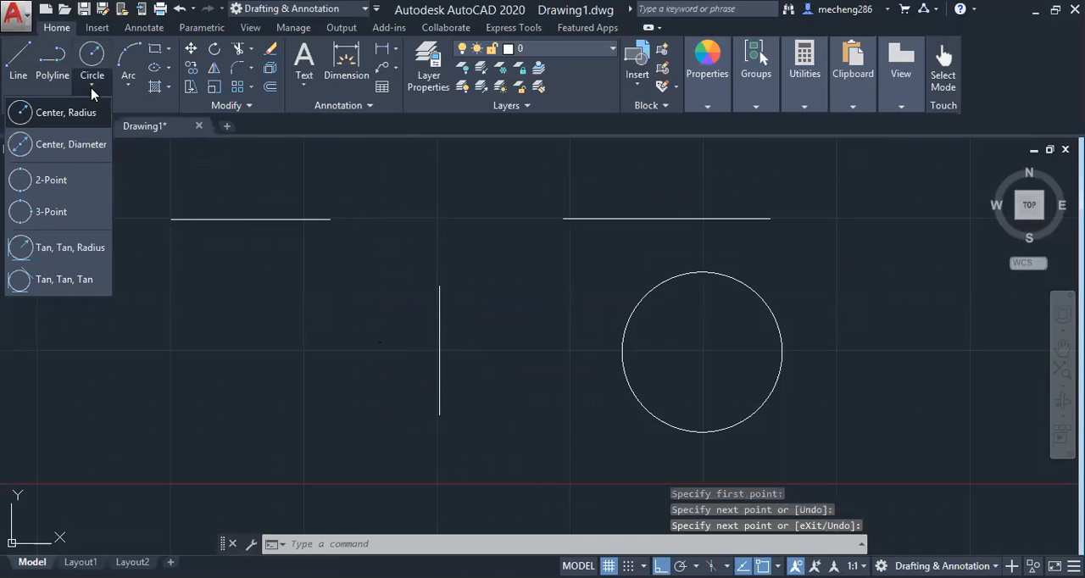
click(60, 212)
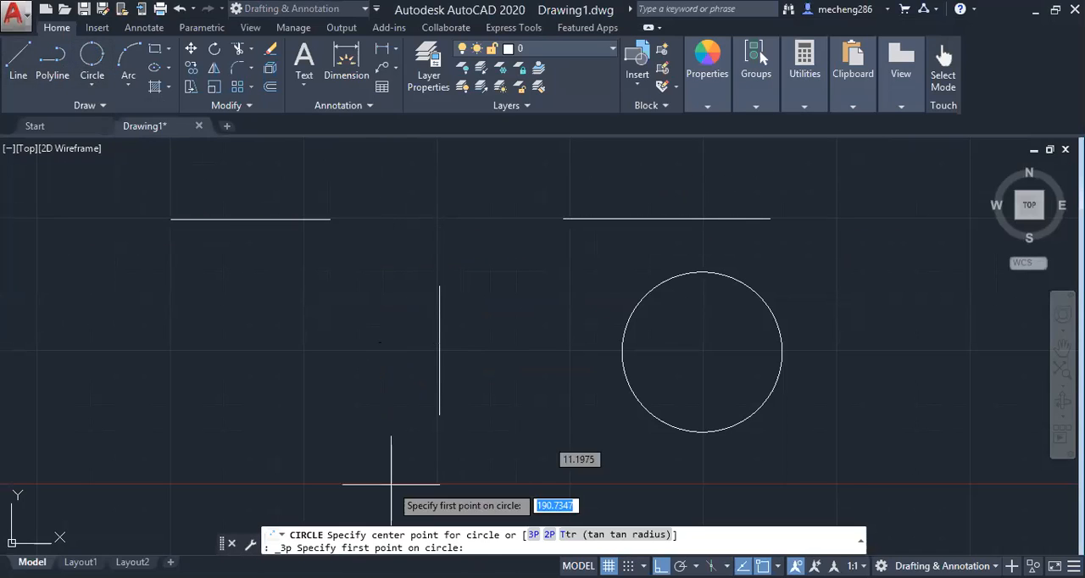
click(533, 535)
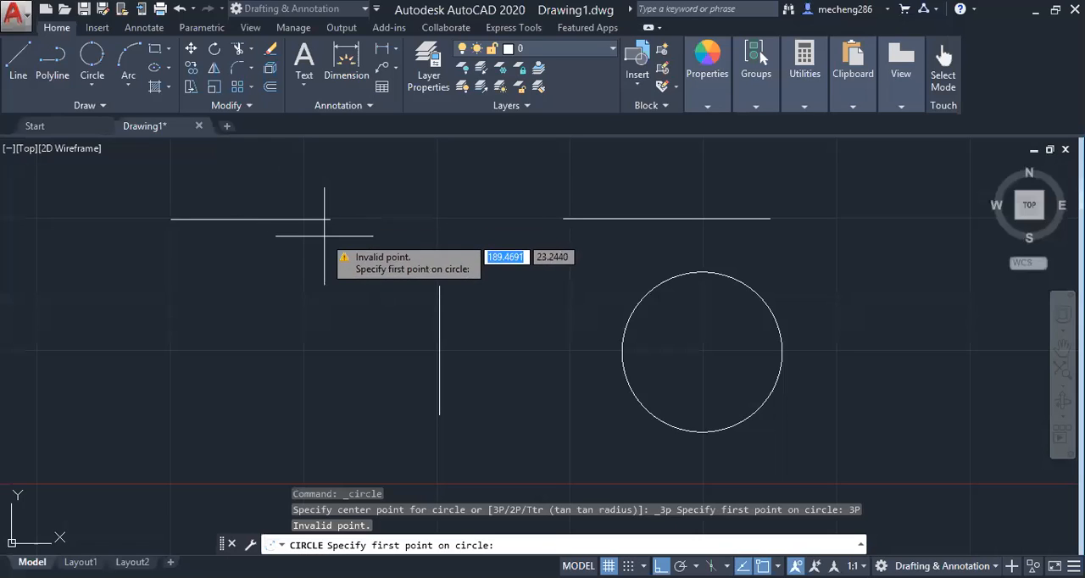
click(330, 220)
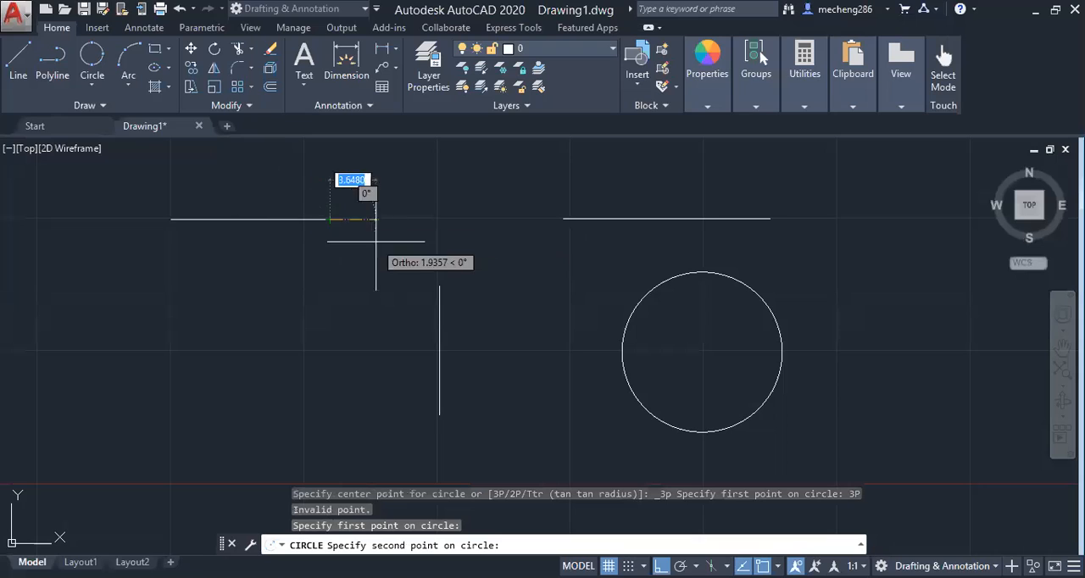
click(439, 286)
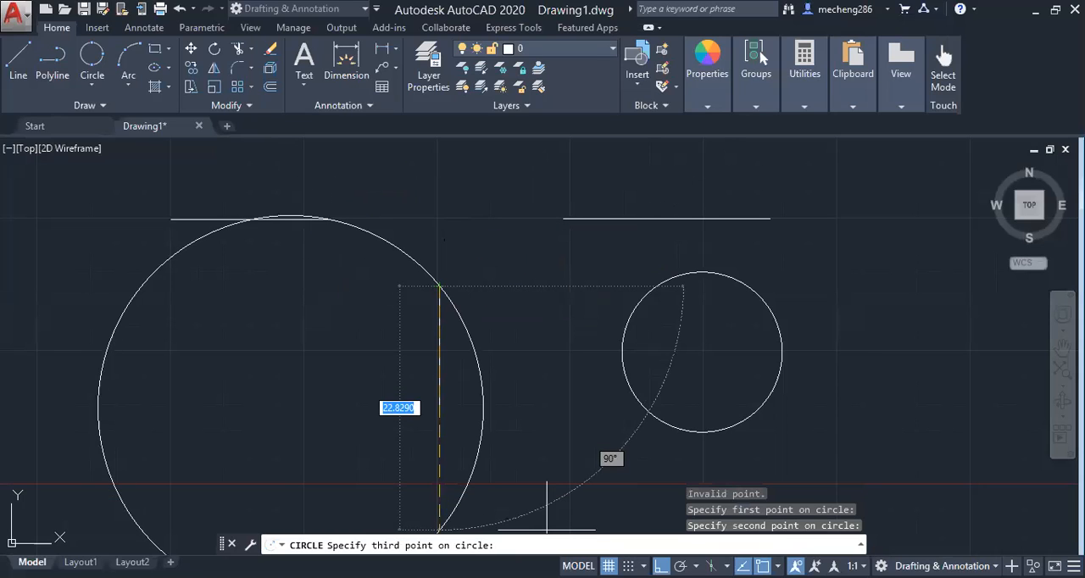
key(F8)
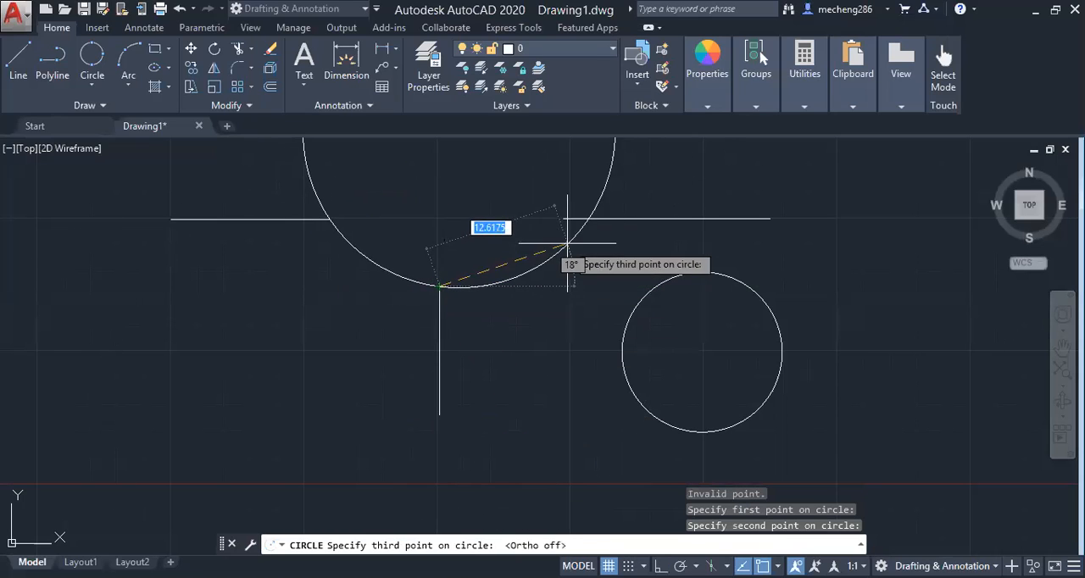
click(563, 220)
scroll(601, 235, down, 3)
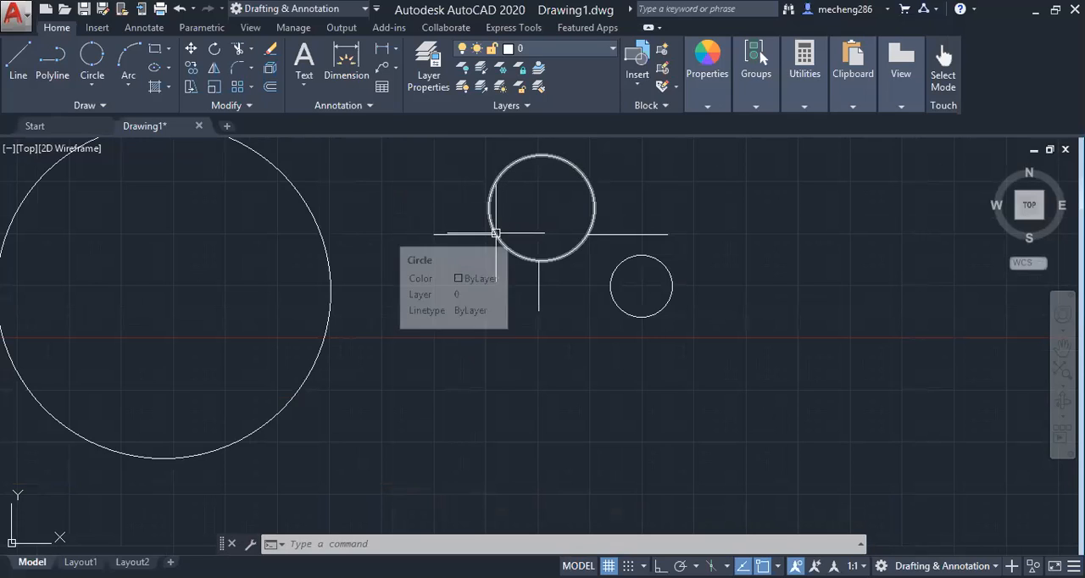
Erase the circle touching the three lines and the short vertical line below it
click(91, 85)
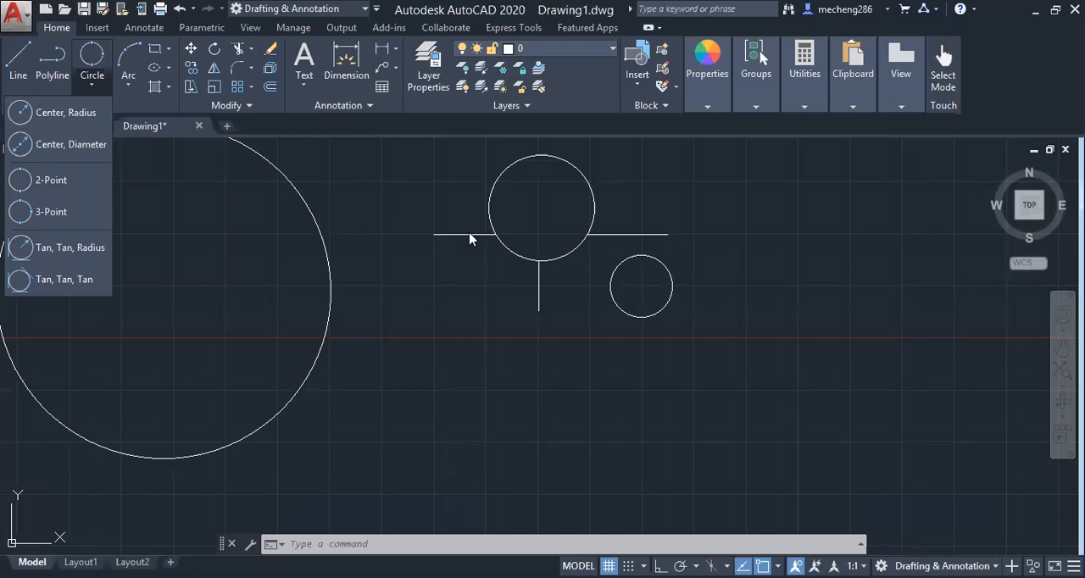
click(502, 250)
click(503, 252)
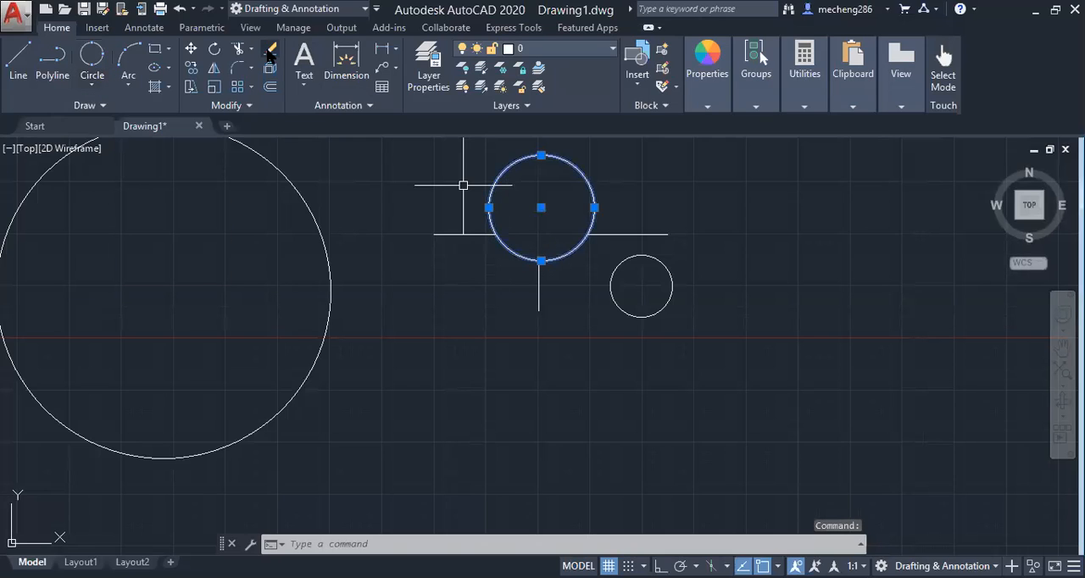
key(Delete)
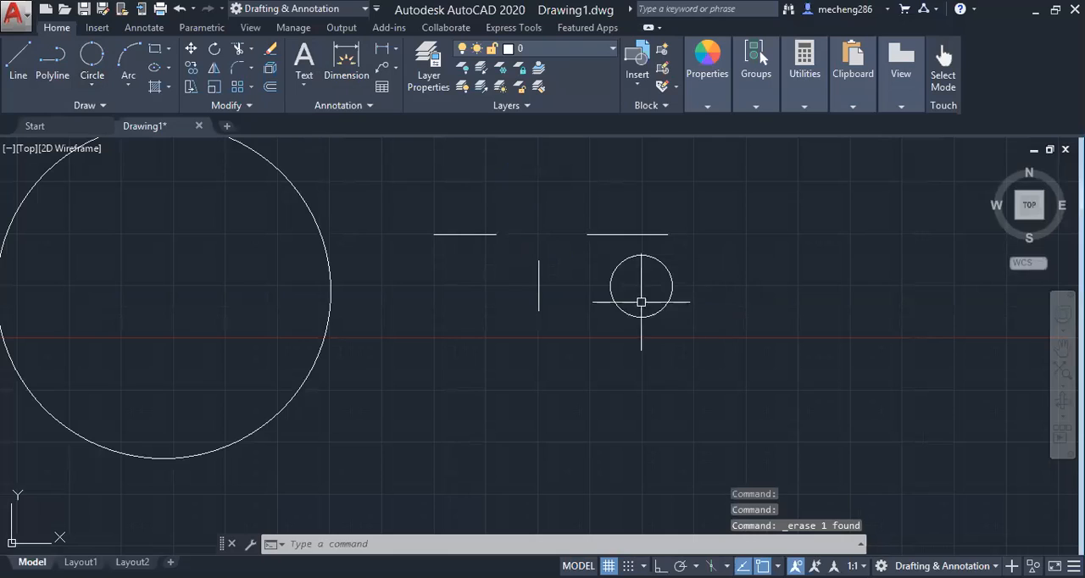
click(539, 285)
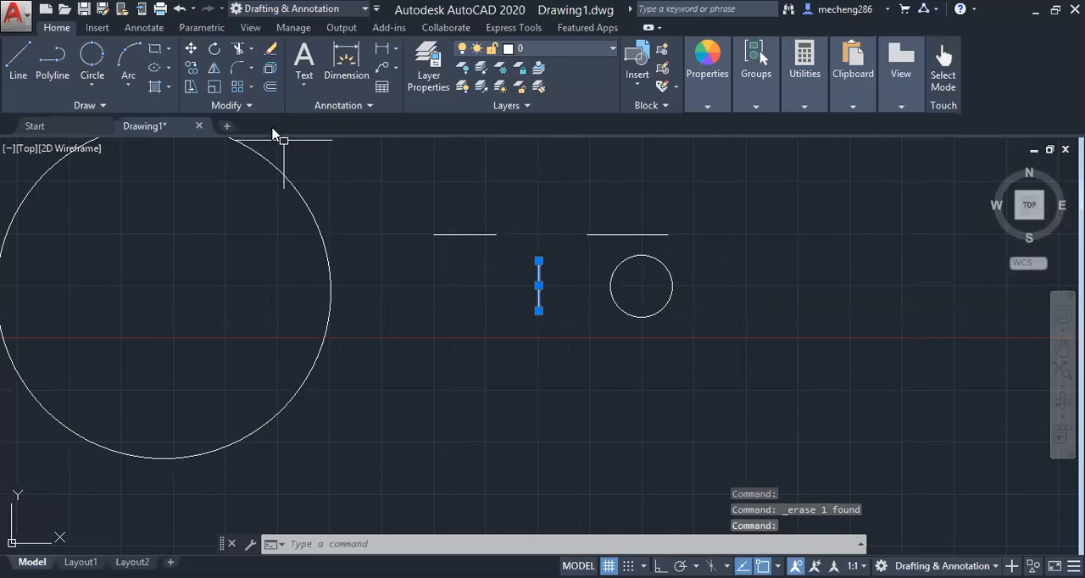
click(269, 49)
Draw a 2-point circle whose diameter spans the gap between the facing ends of the two horizontal lines
click(91, 85)
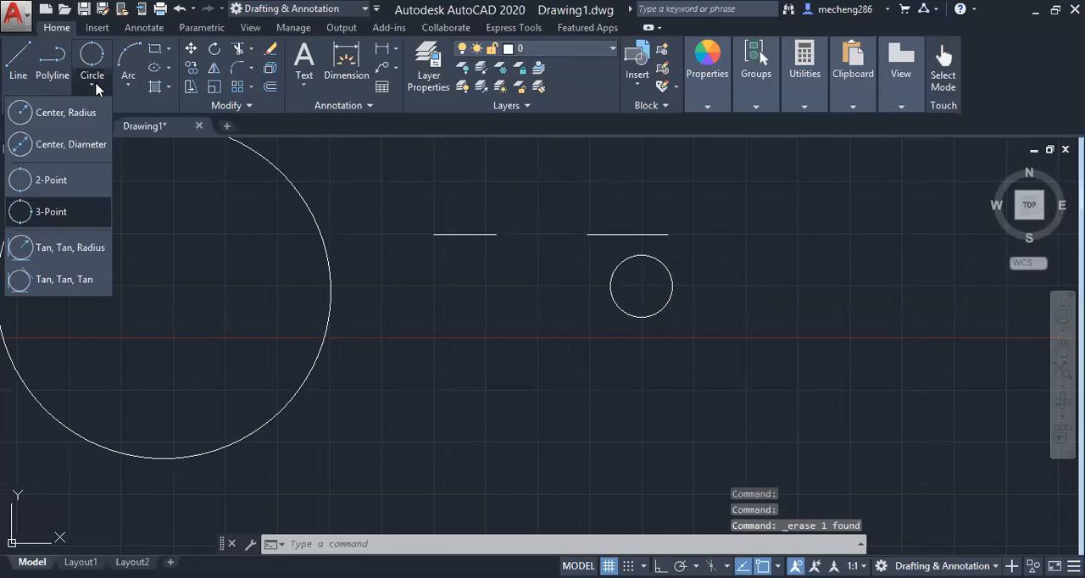
click(344, 535)
text(c)
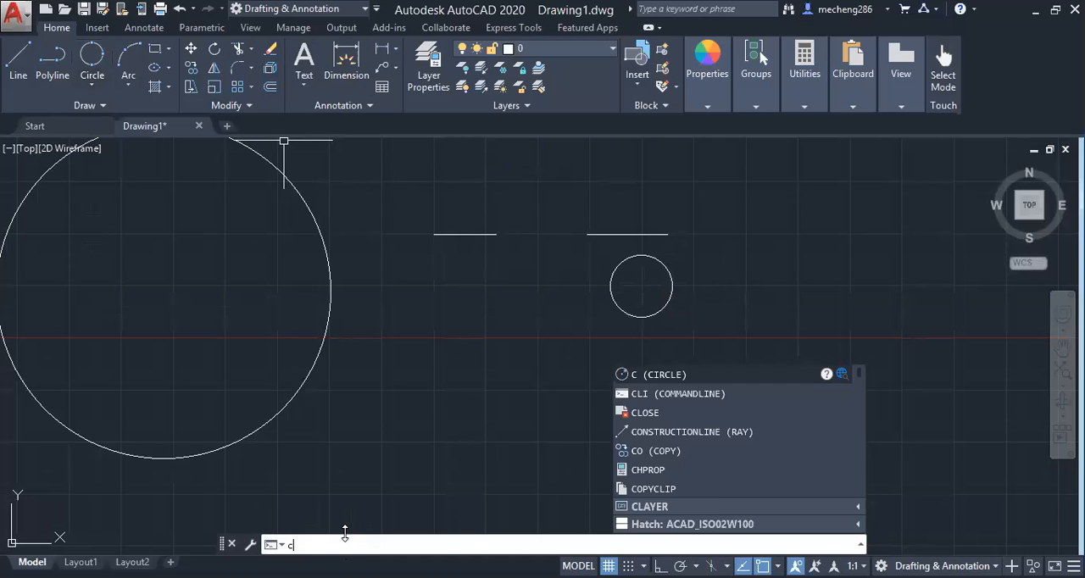
key(Return)
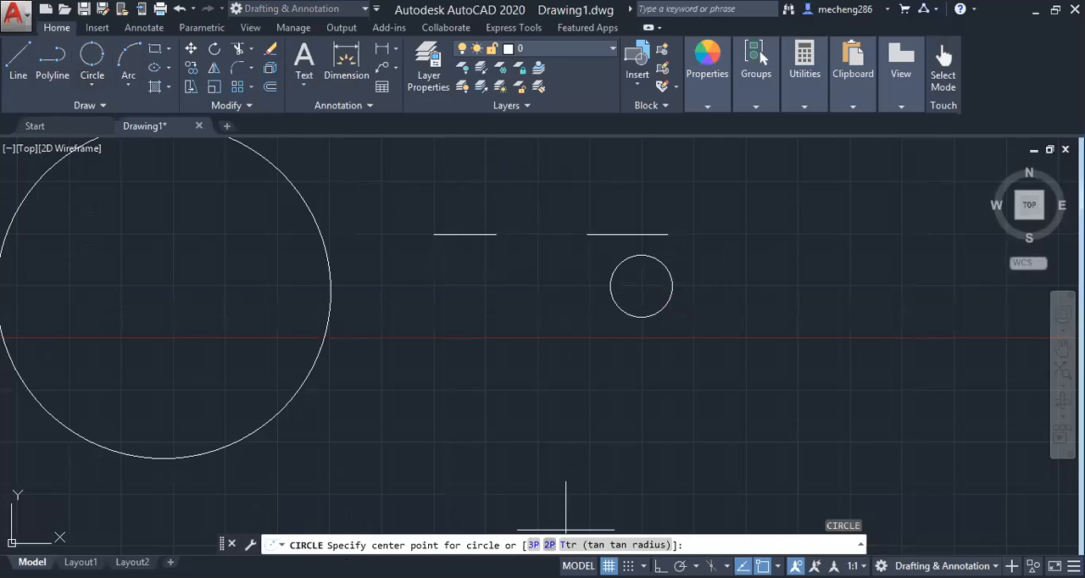
click(549, 545)
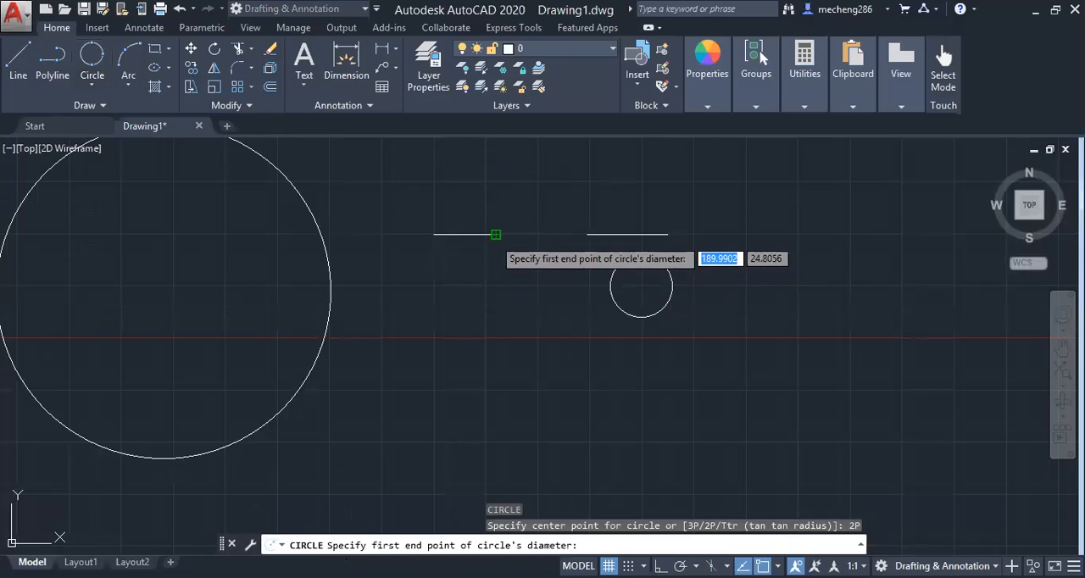
click(496, 234)
click(587, 234)
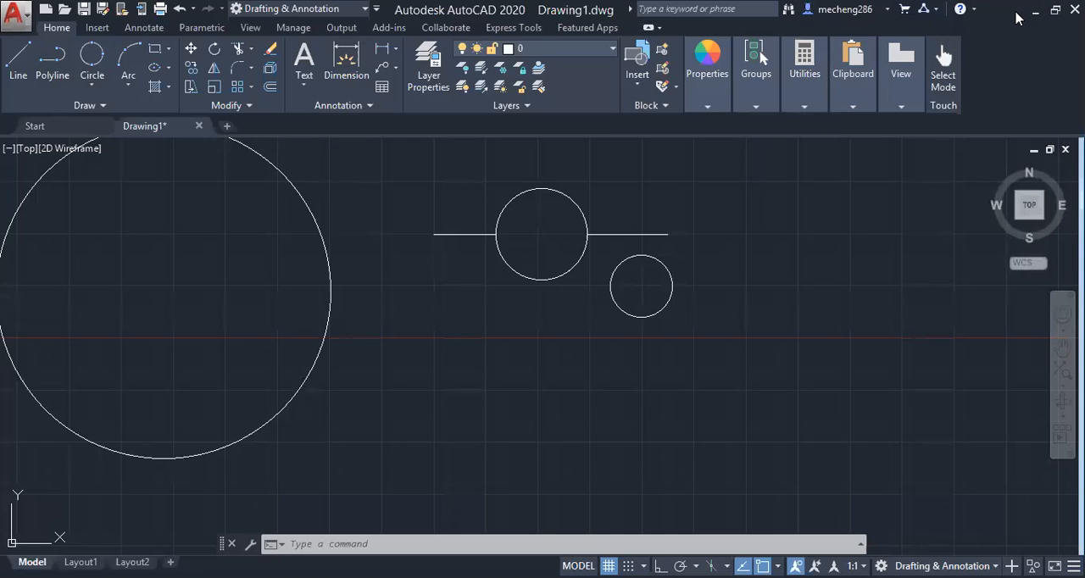
Switch to Windows Photo Viewer to examine the dimensioned reference drawing of the link
key(alt+Tab)
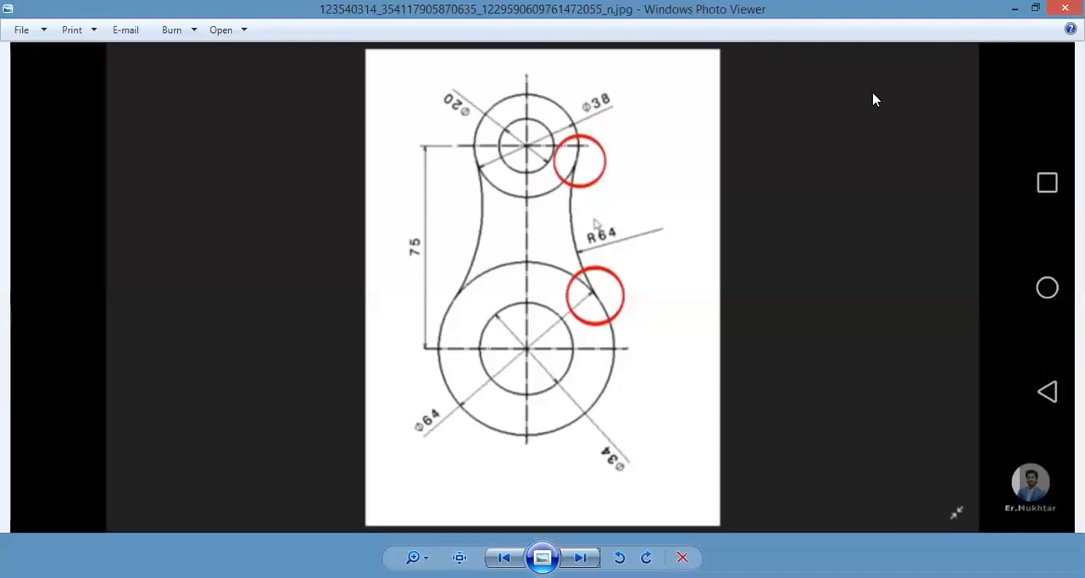
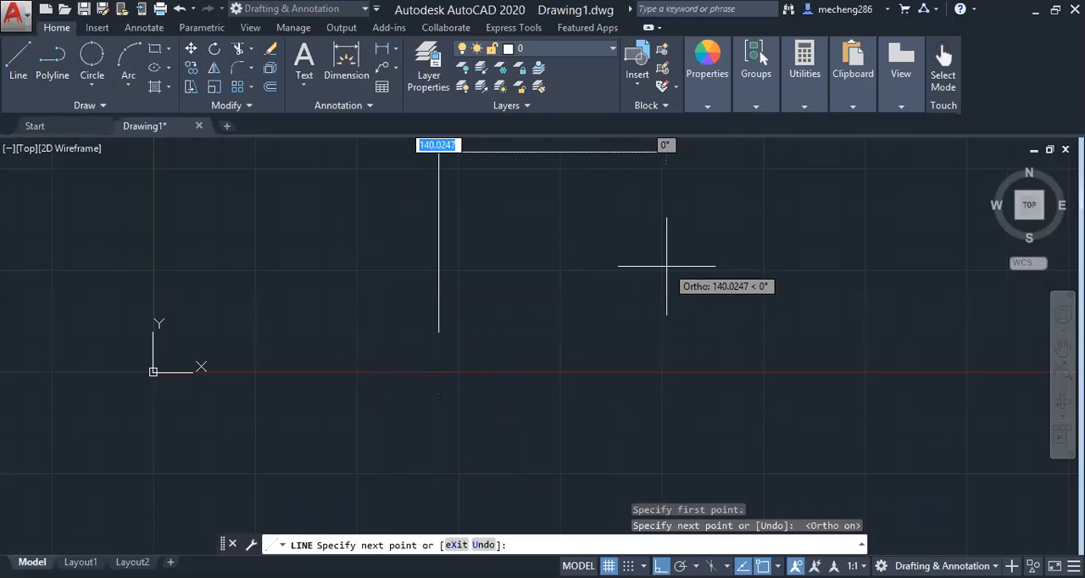
Finish the line command, keeping only the vertical centre line
key(Return)
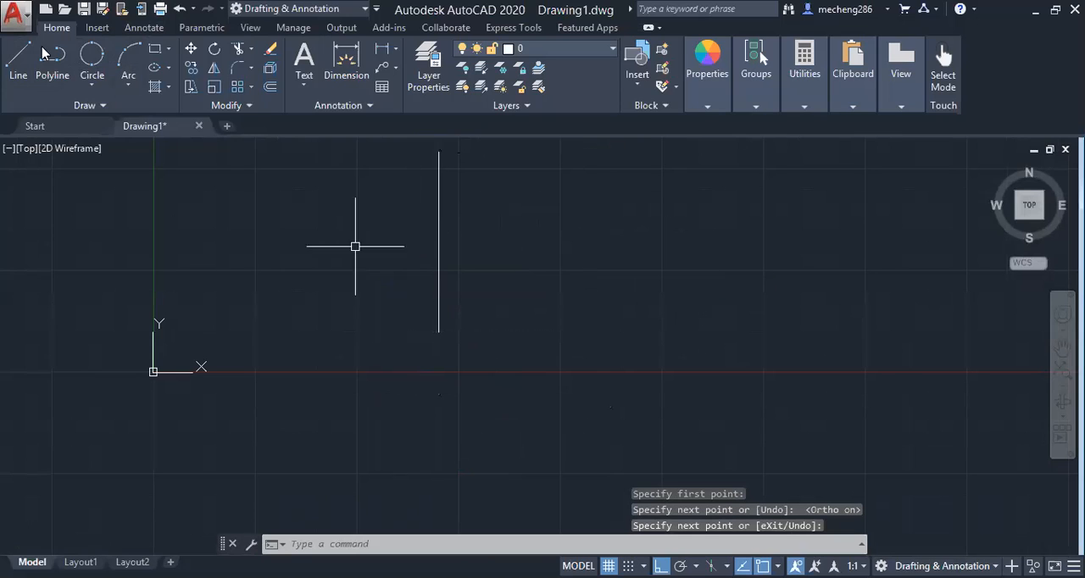
click(90, 56)
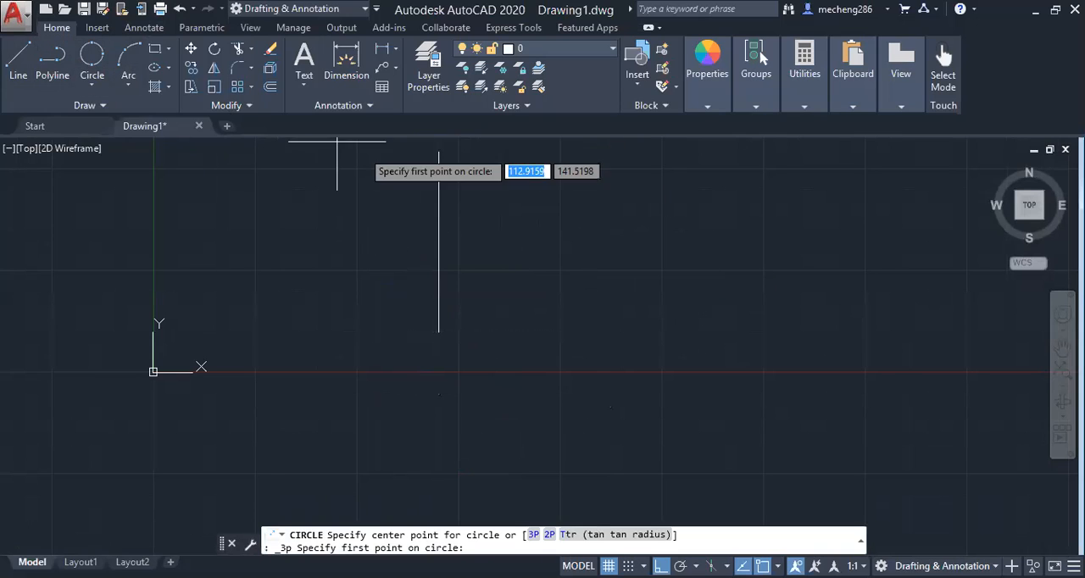
click(438, 152)
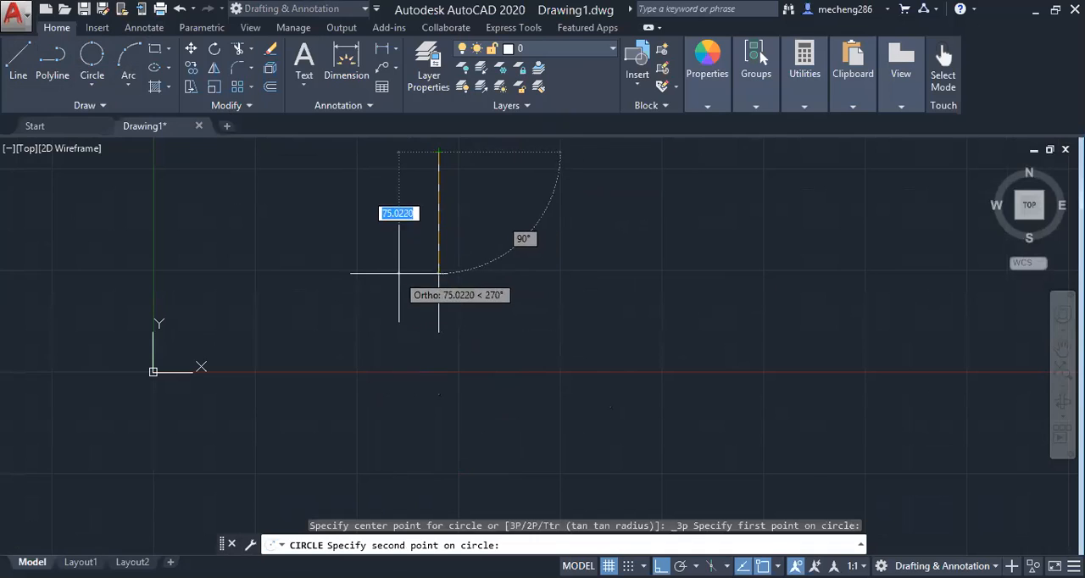
click(91, 63)
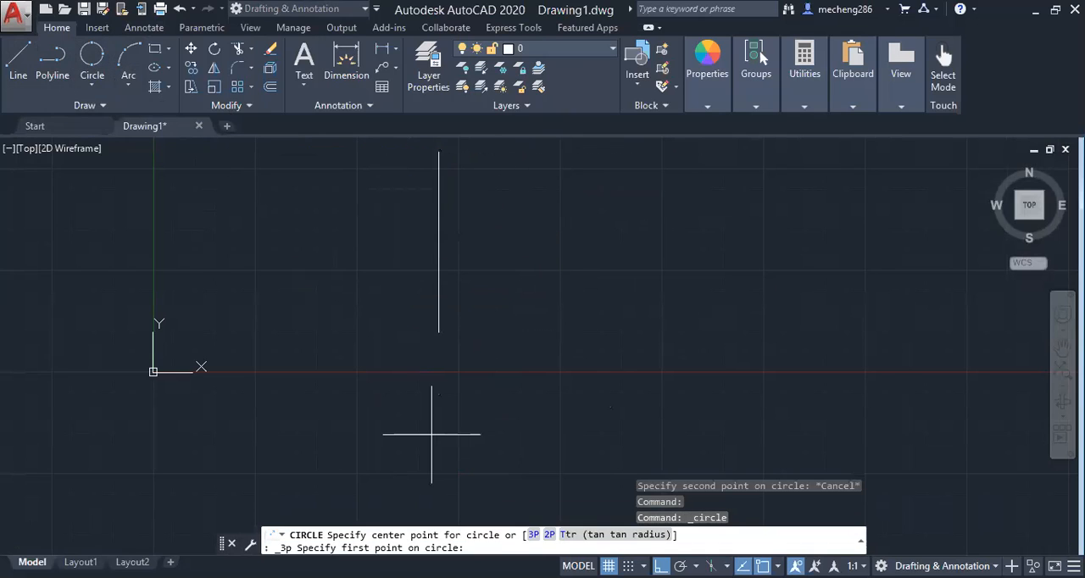
key(F8)
scroll(601, 442, up, 1)
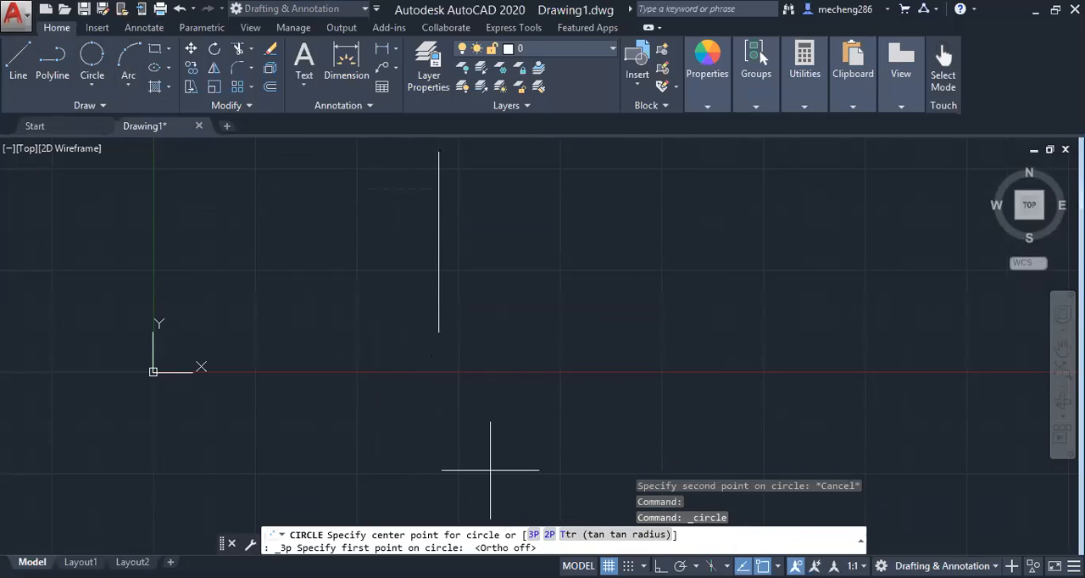
Draw a circle of diameter 38 by centre and diameter, centred on the upper end of the vertical line
click(92, 86)
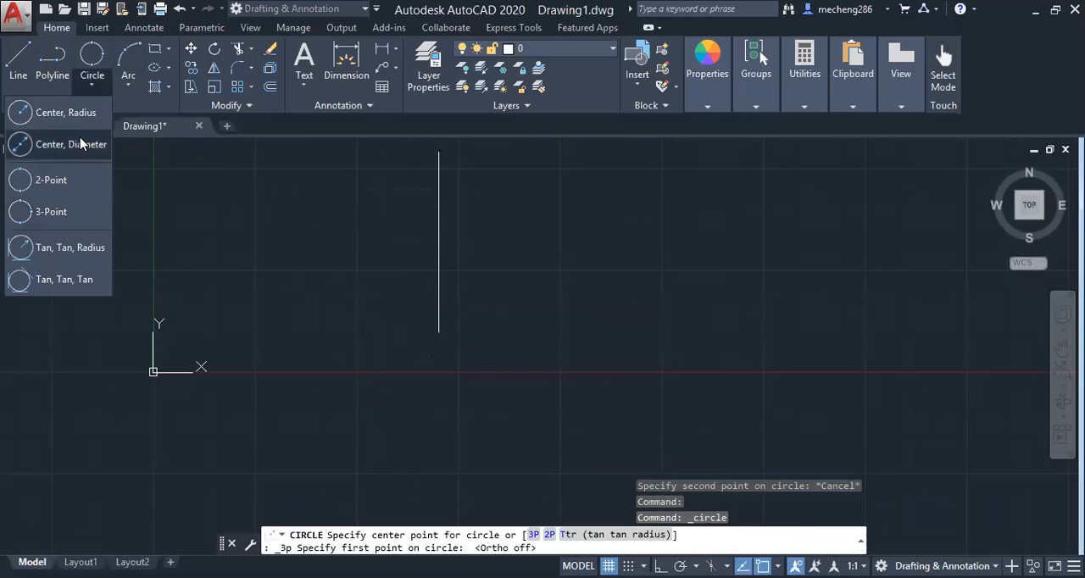
click(80, 144)
click(438, 153)
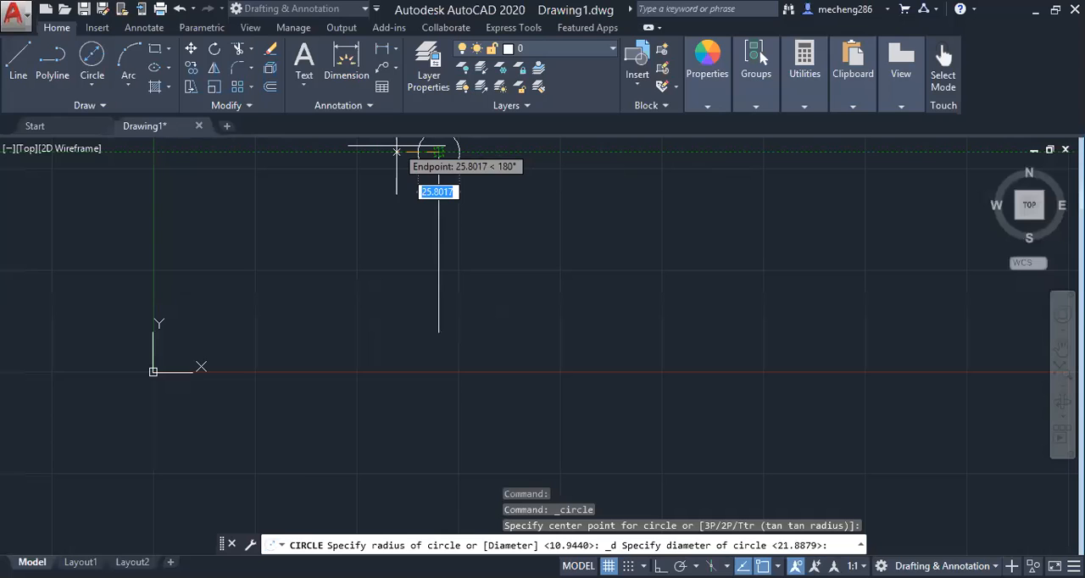
text(38)
key(Return)
scroll(508, 165, up, 2)
scroll(509, 165, down, 4)
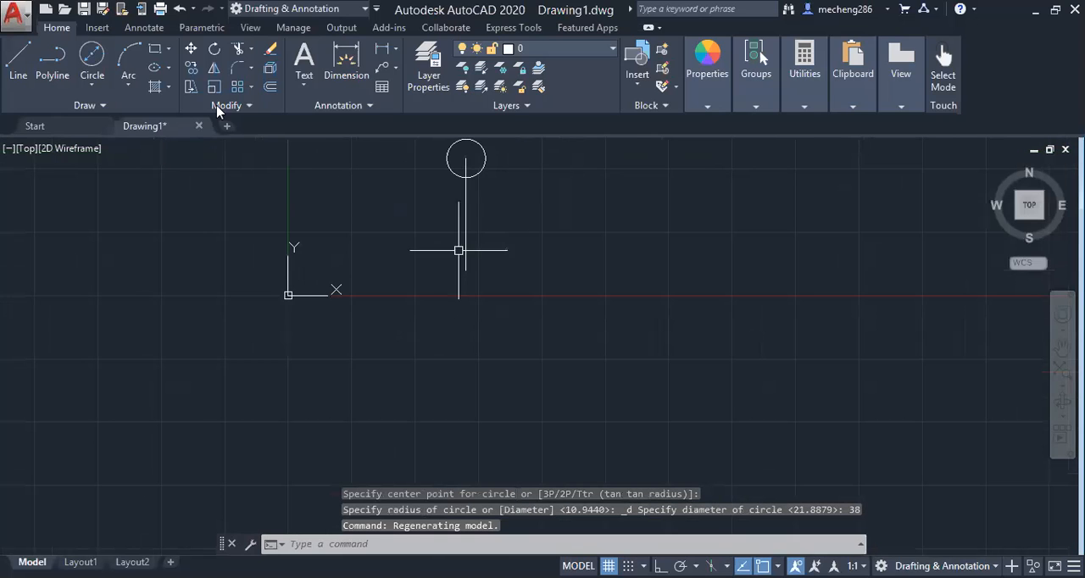
Draw a circle of diameter 64 centred on the lower end of the vertical line
click(99, 65)
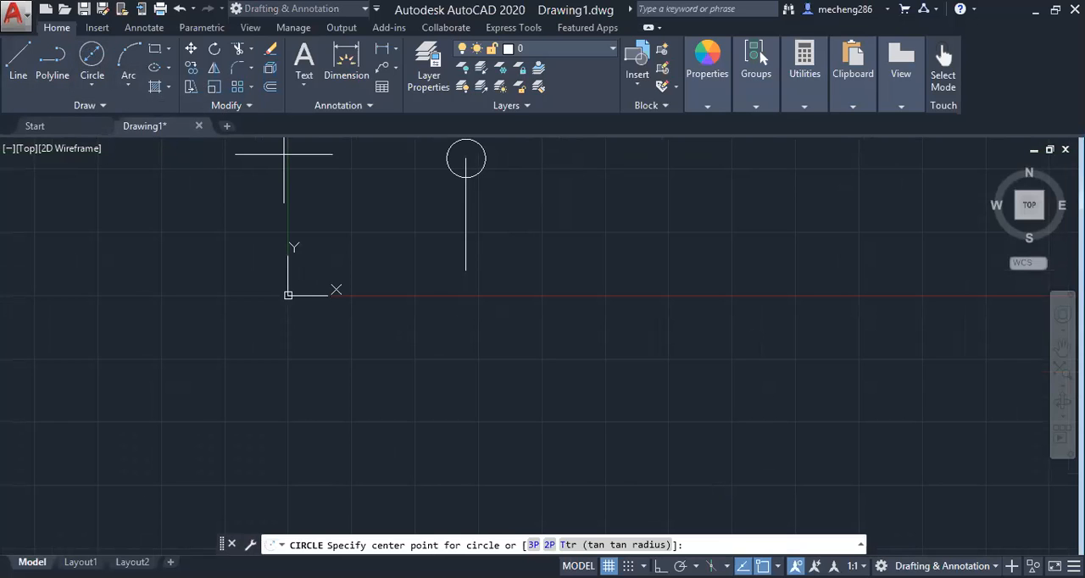
click(465, 271)
text(64)
key(Return)
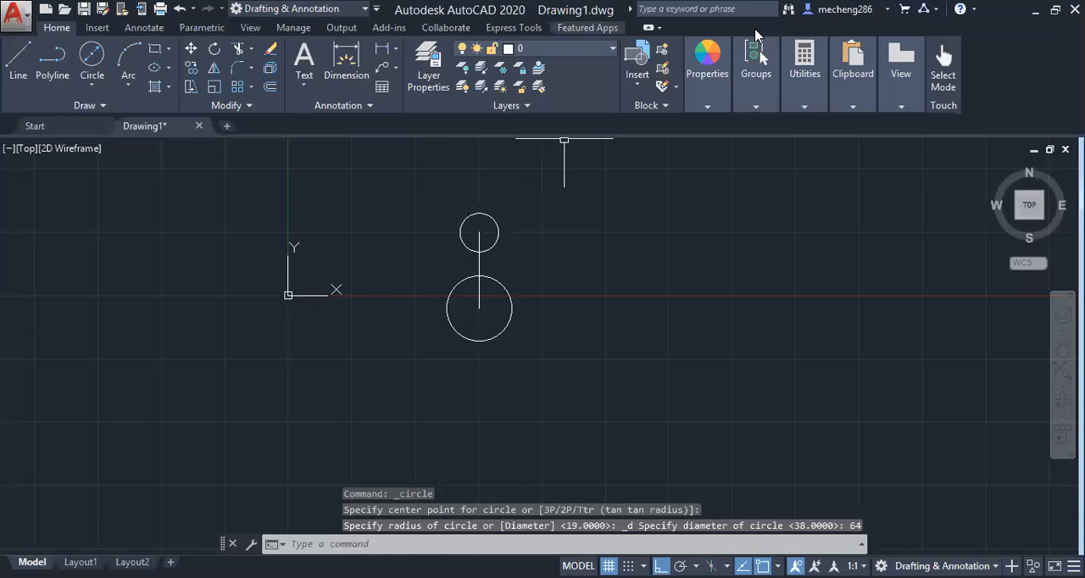
Draw a Tan, Tan, Radius circle of radius 64 tangent to the facing right-hand sides of the small and large circles
scroll(489, 236, up, 4)
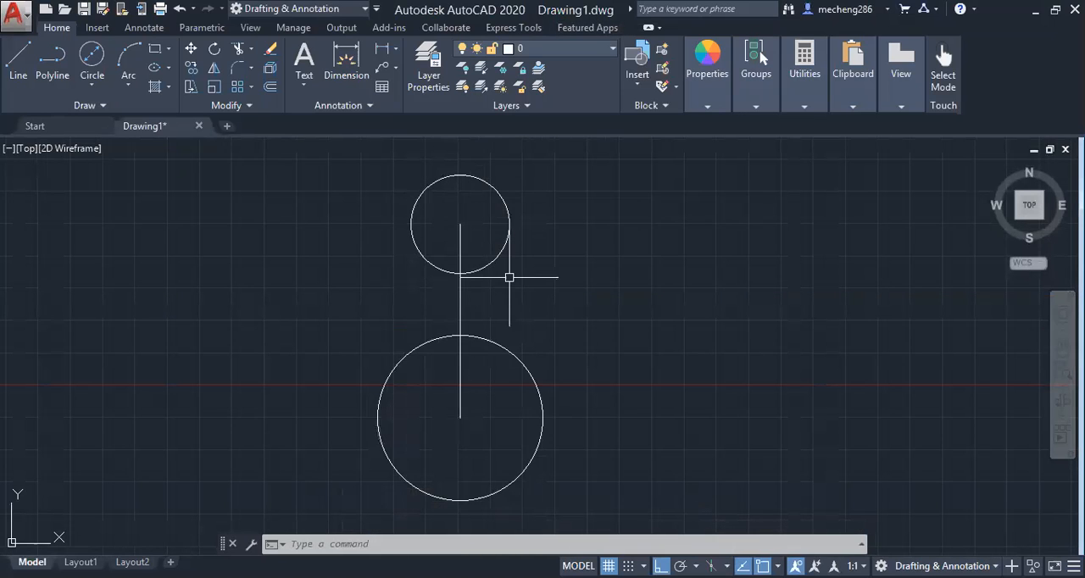
click(92, 85)
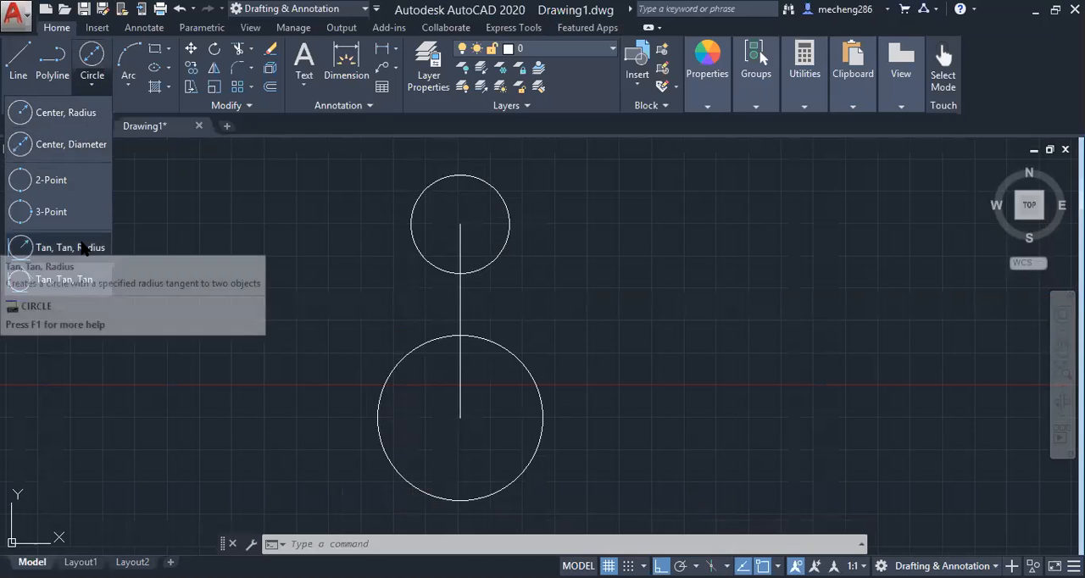
click(82, 248)
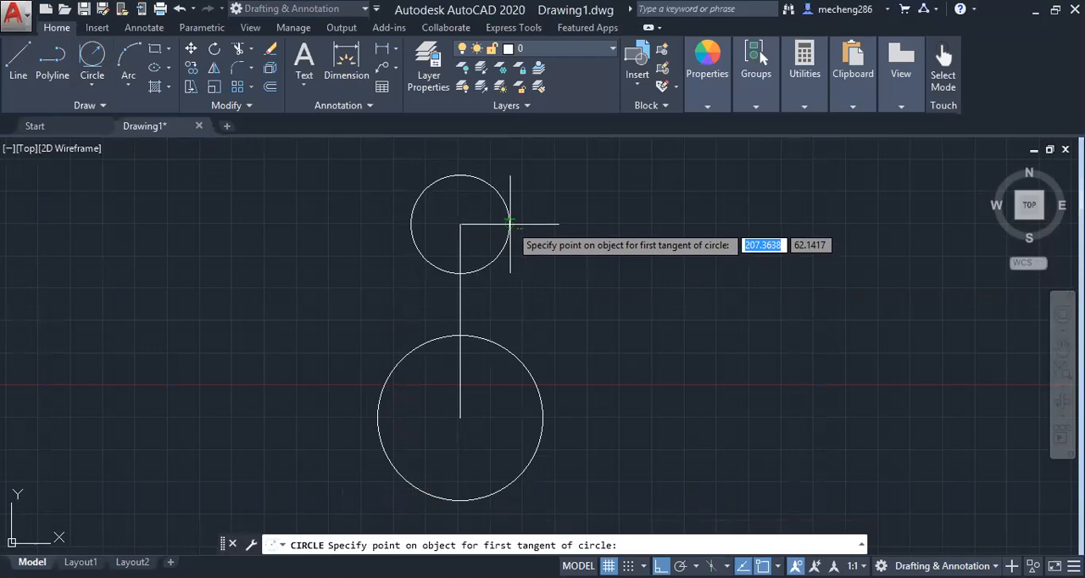
click(509, 224)
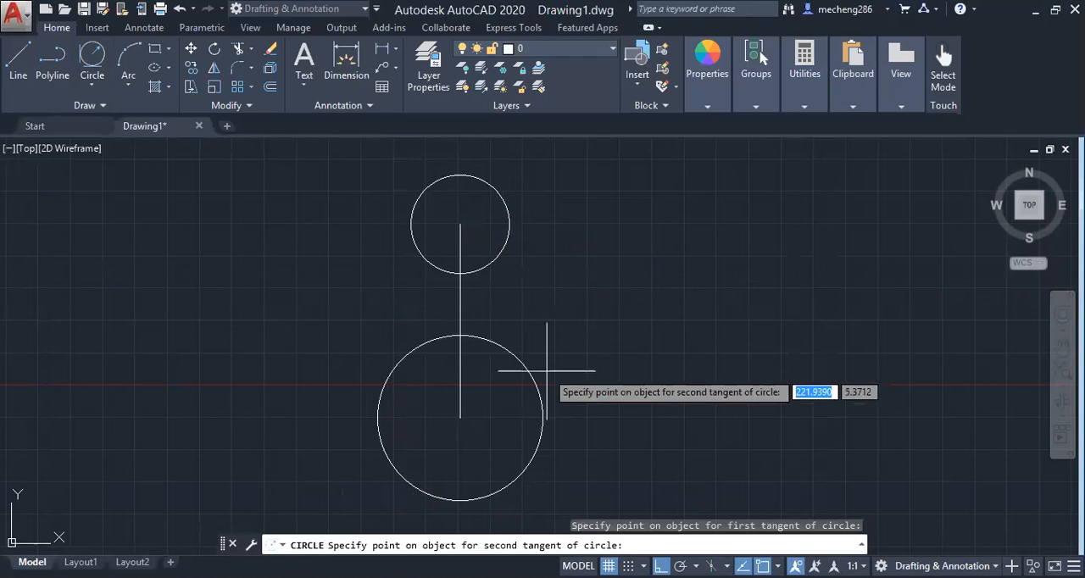
click(555, 397)
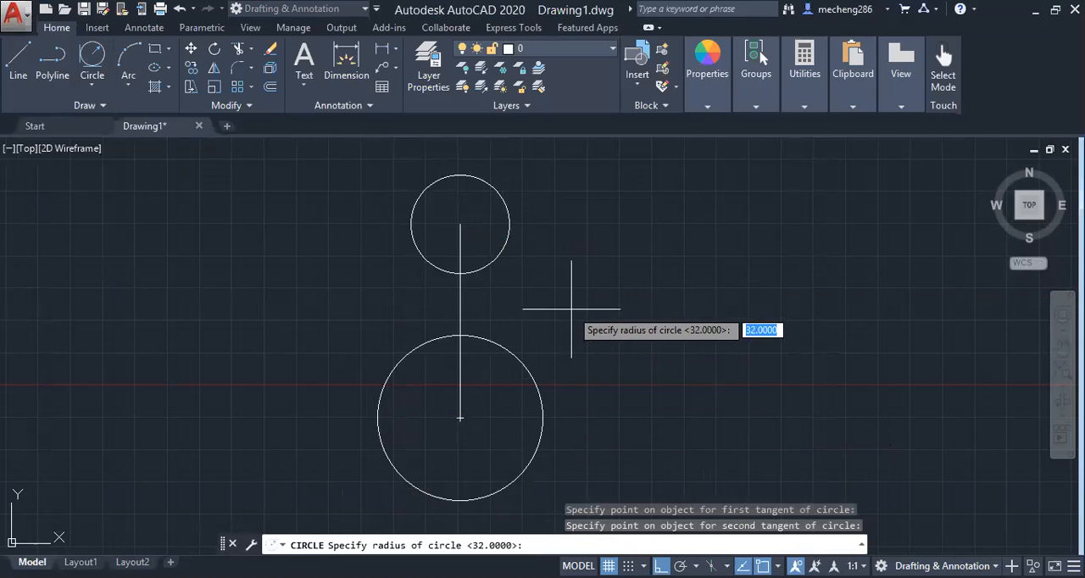
text(64)
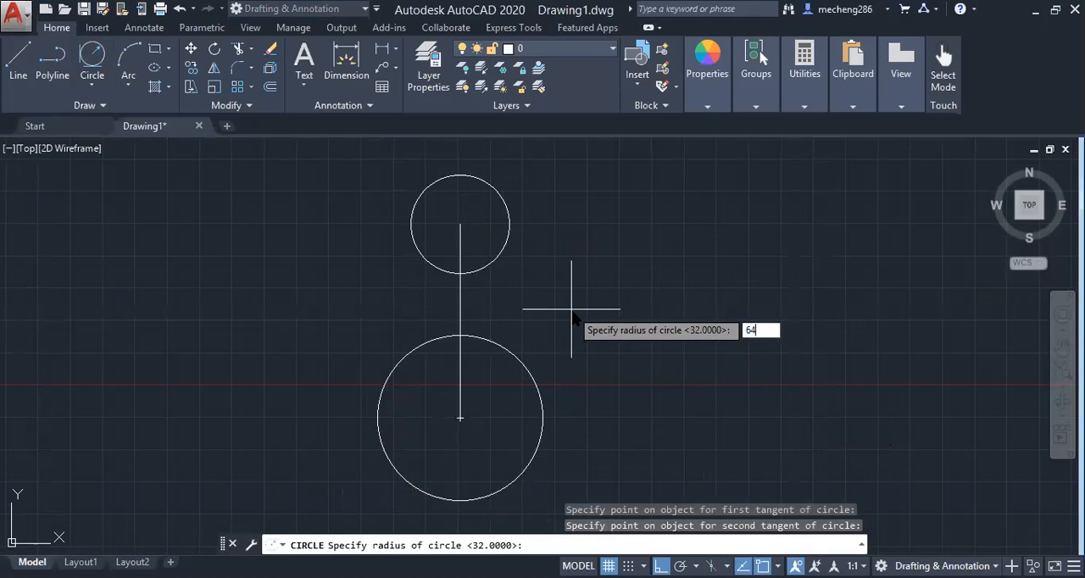
key(Return)
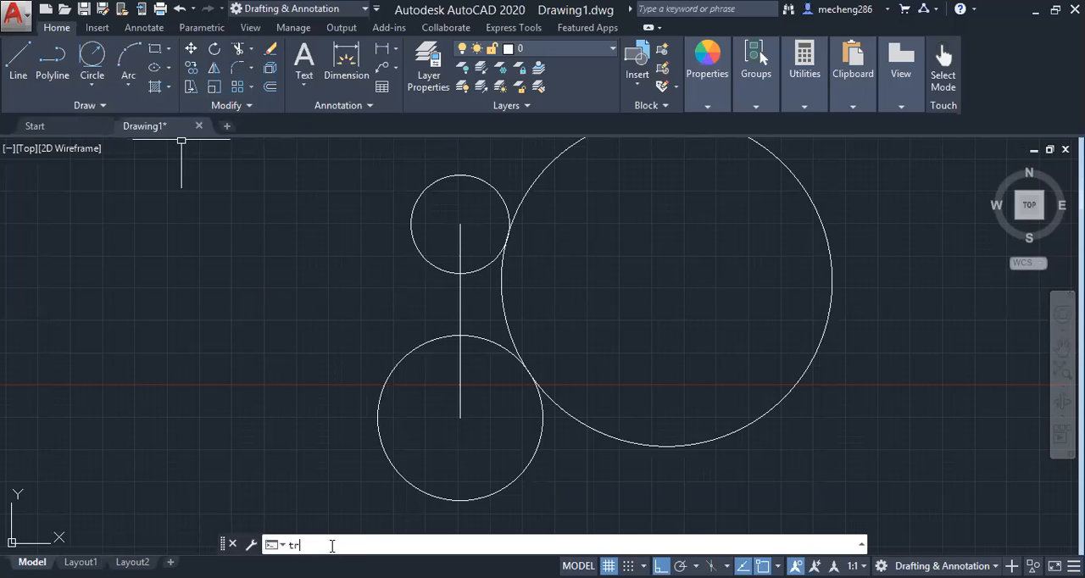
key(Return)
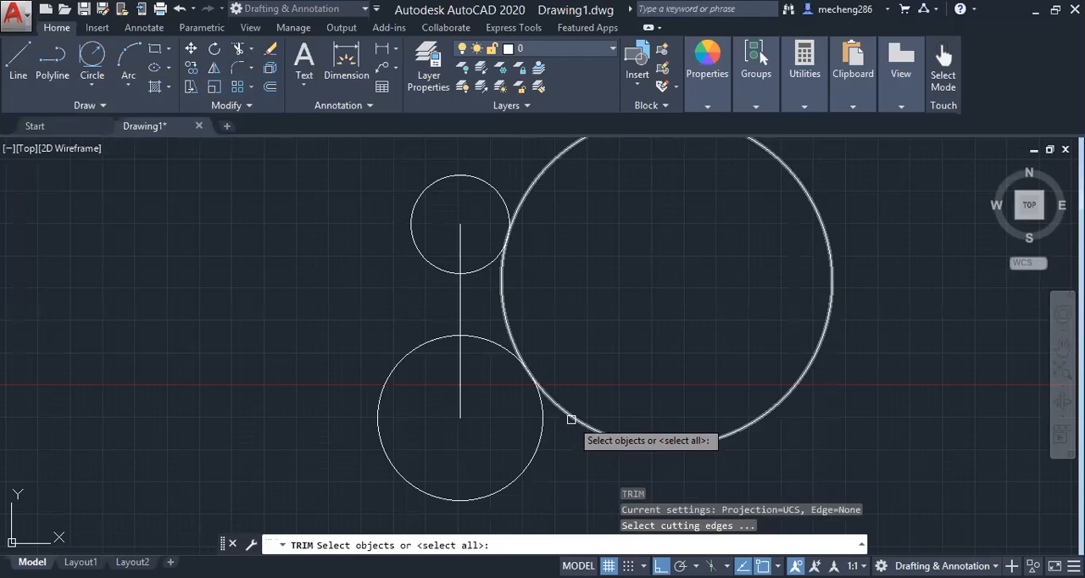
key(Return)
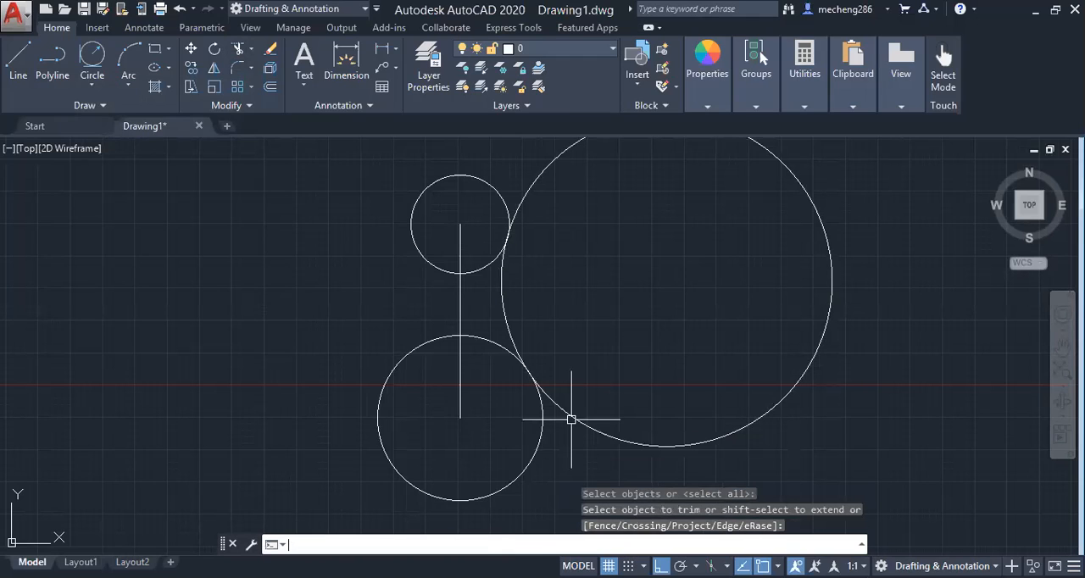
click(238, 51)
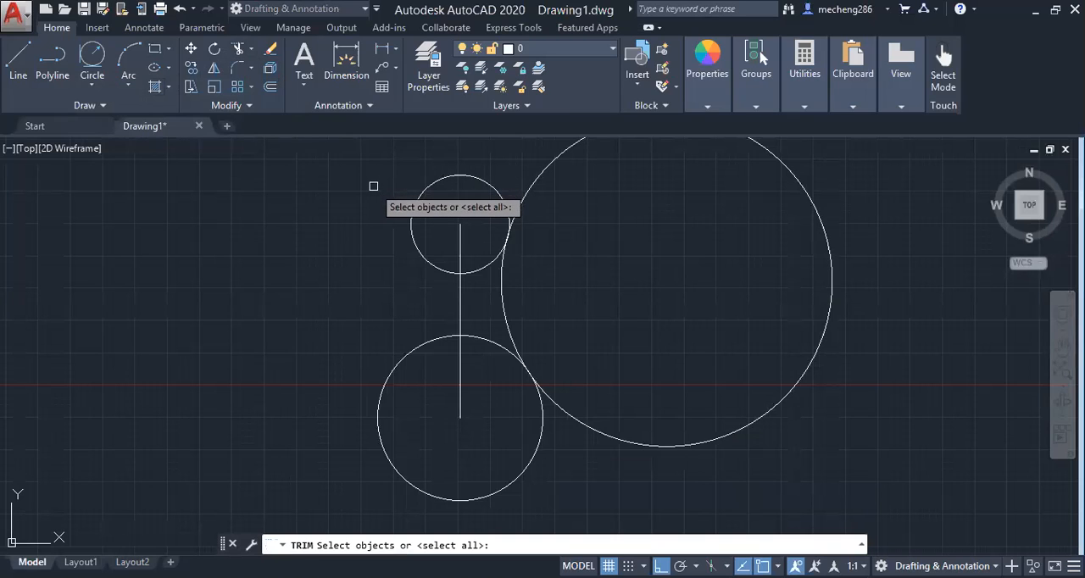
key(Return)
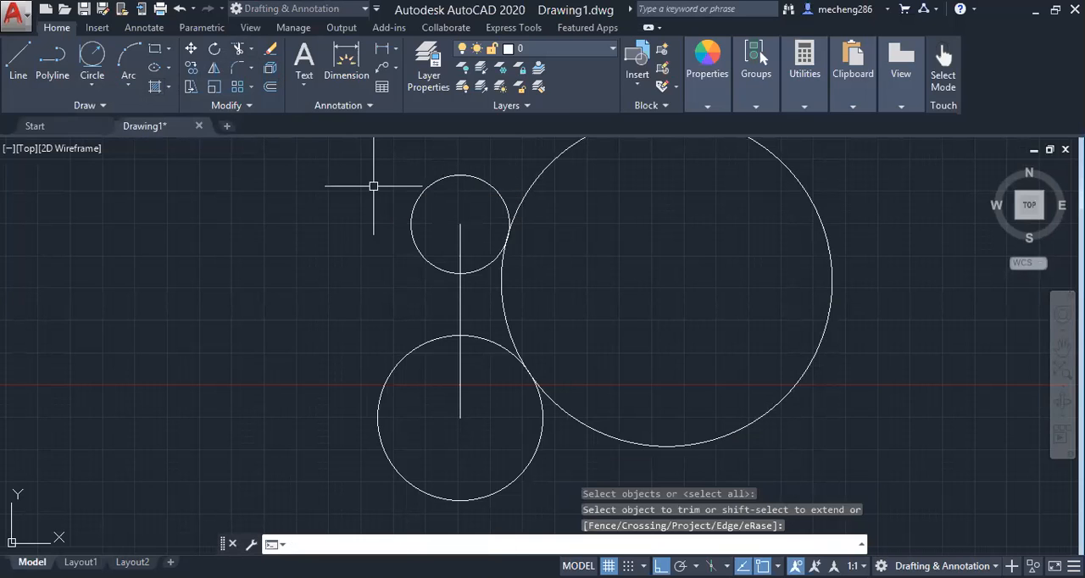
Trim away the outer part of the radius 64 circle, keeping only the arc connecting the two other circles
click(238, 60)
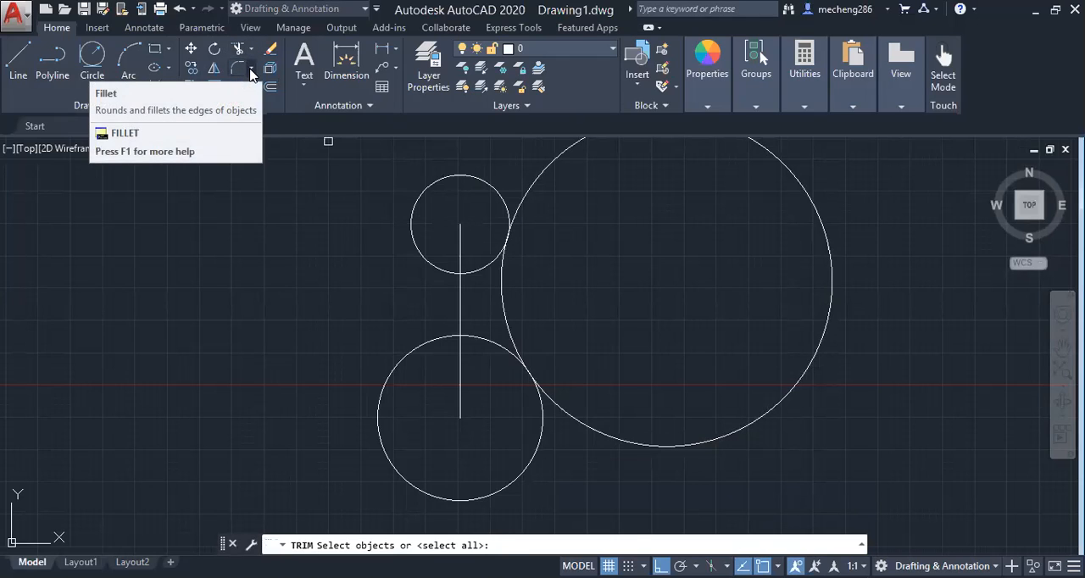
key(Return)
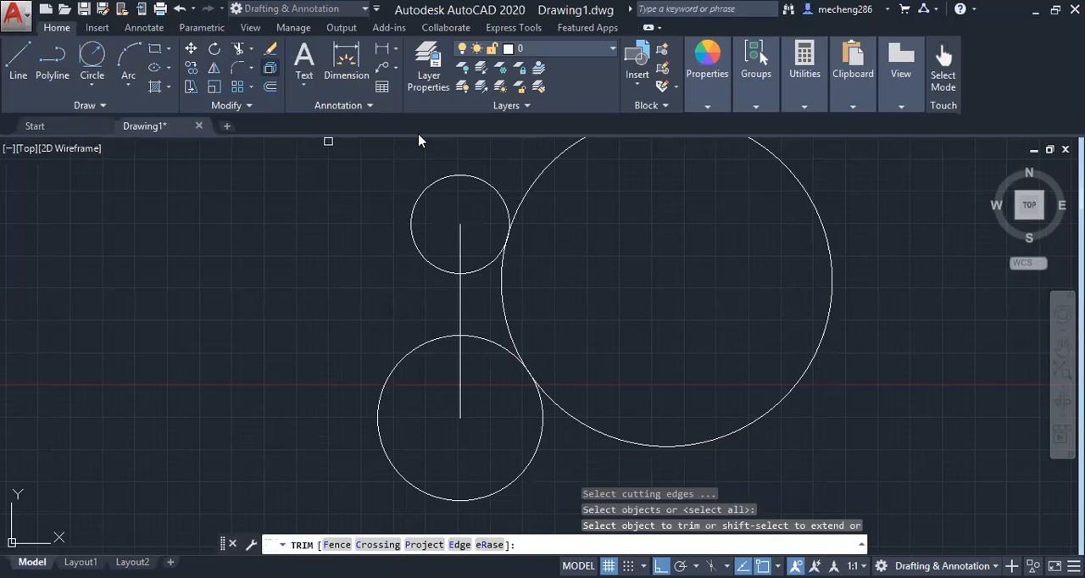
click(574, 415)
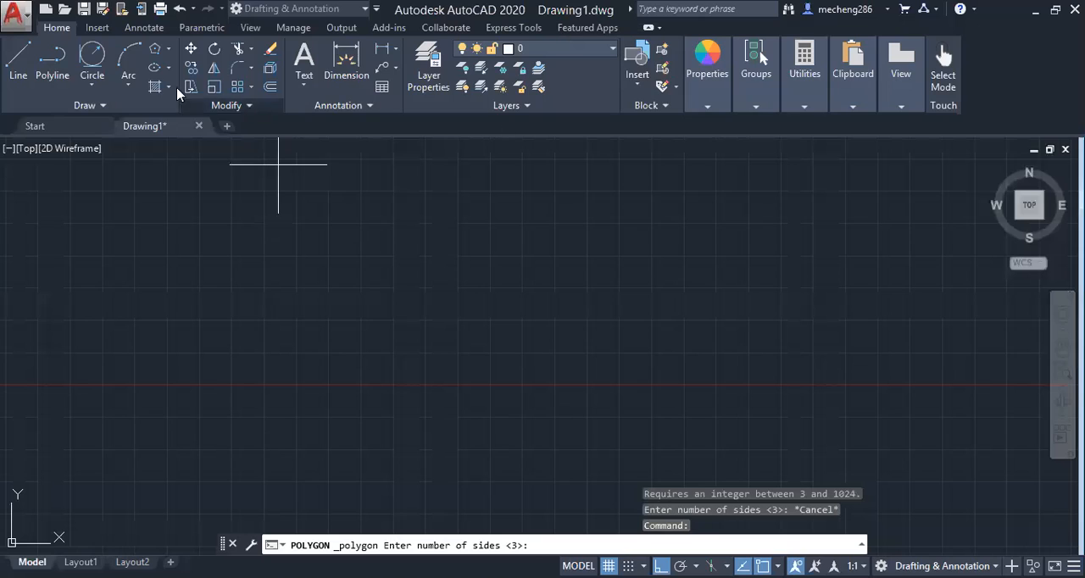
With Ortho turned off, draw a closed triangle of three lines with a horizontal base about 60.5 units long
click(92, 84)
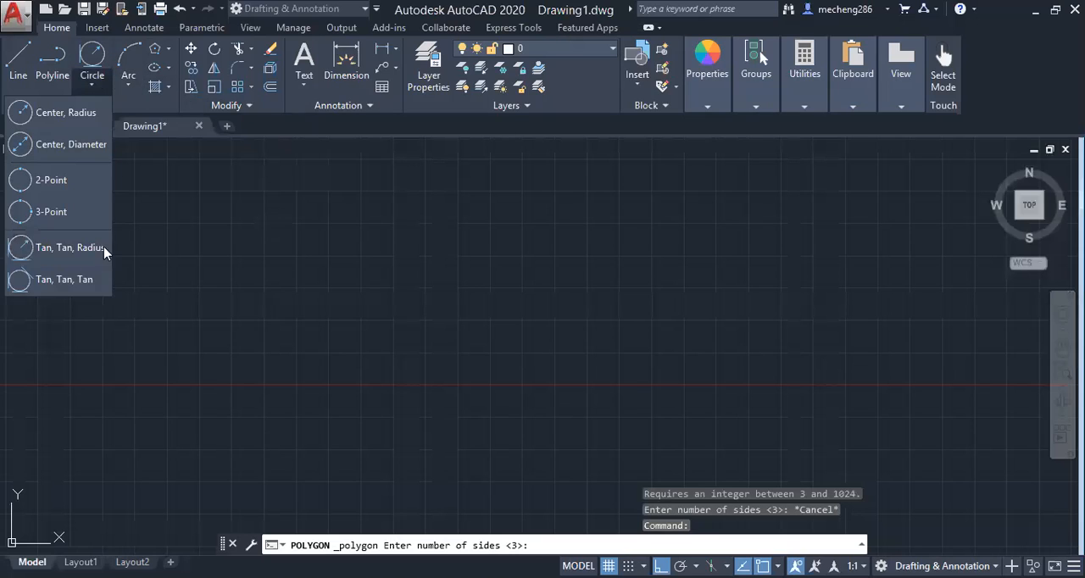
click(16, 58)
click(331, 197)
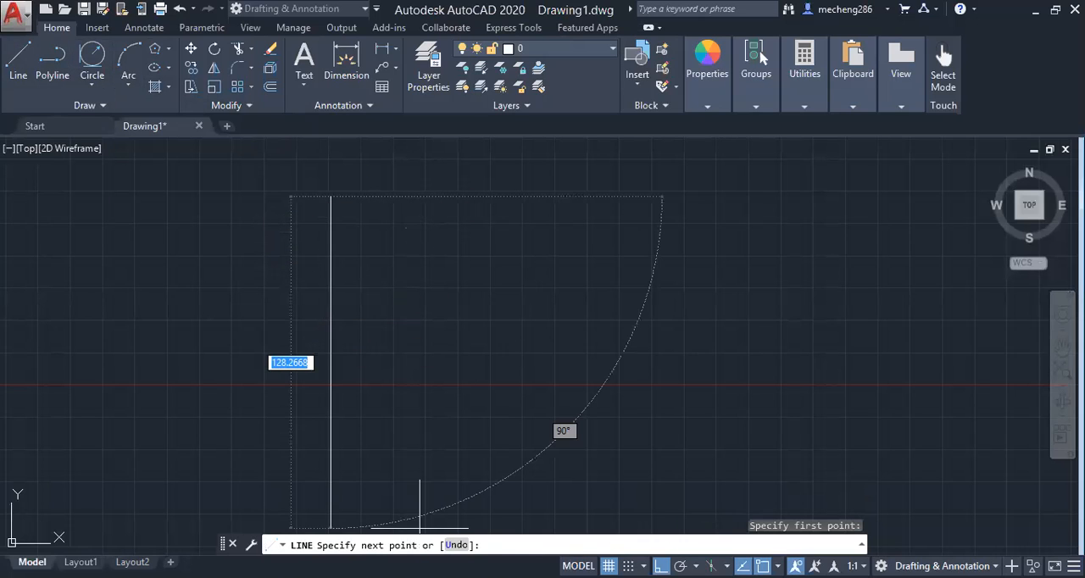
key(F8)
click(244, 333)
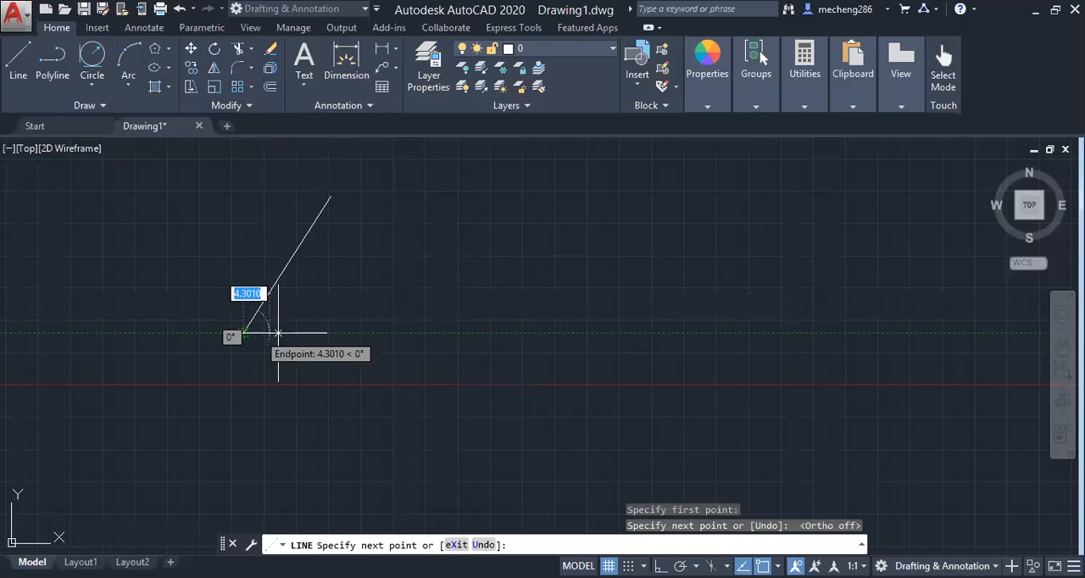
click(399, 333)
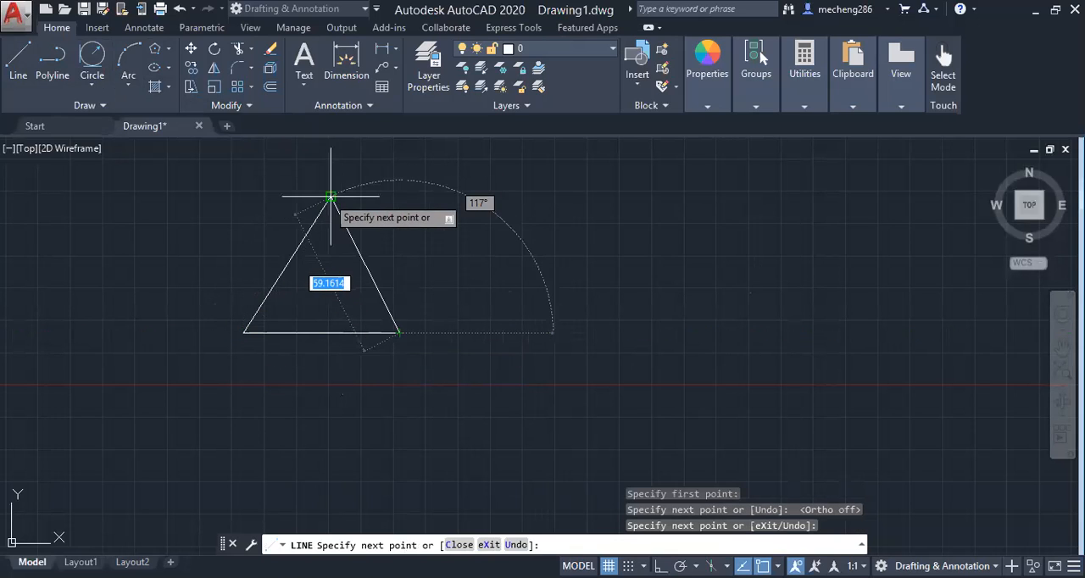
click(330, 196)
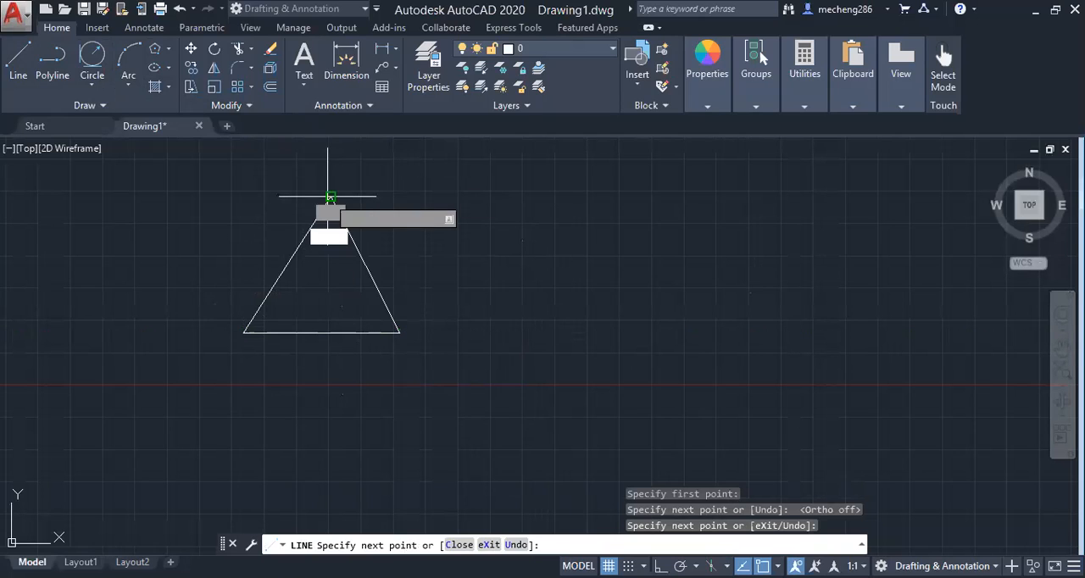
key(Return)
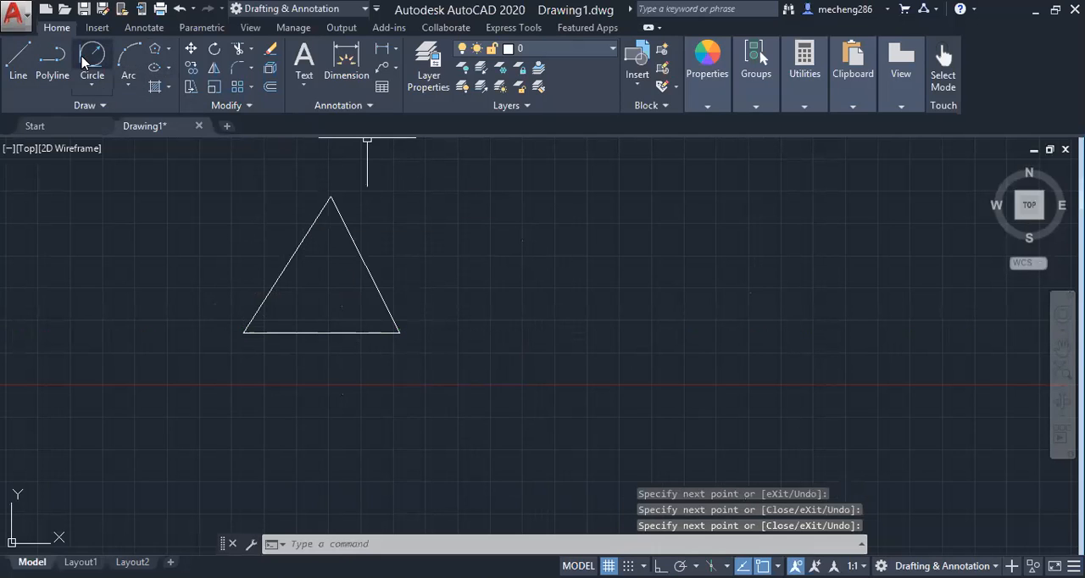
Draw a Tan, Tan, Tan circle inside the triangle, tangent to all three sides
click(91, 85)
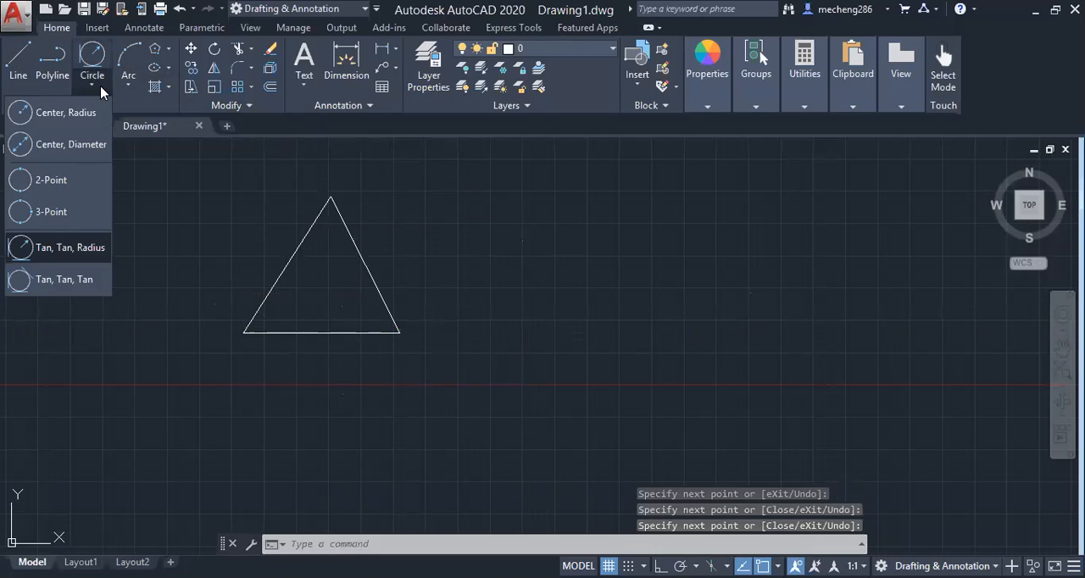
click(63, 278)
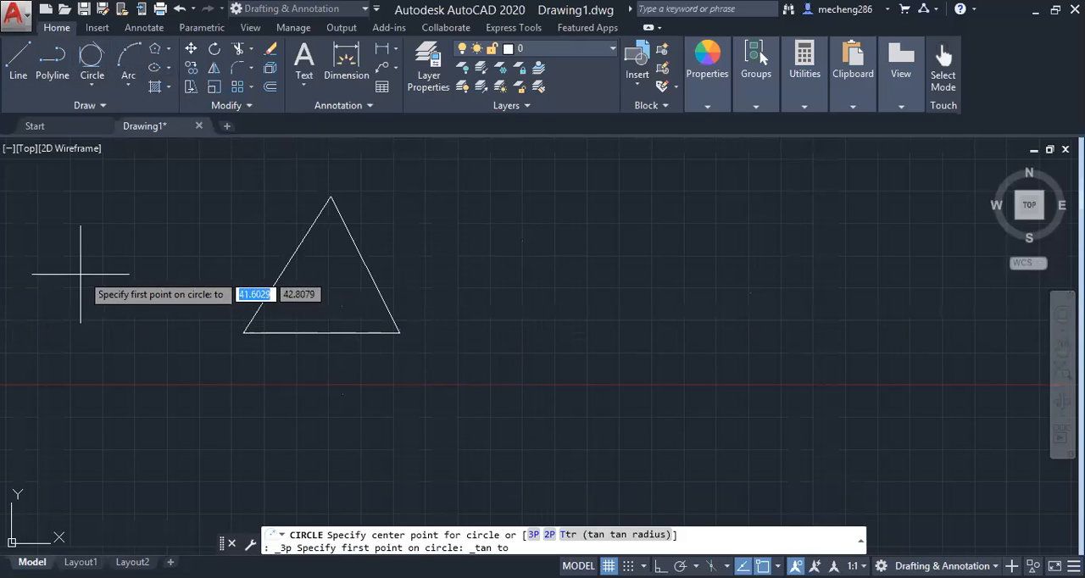
click(292, 249)
click(361, 259)
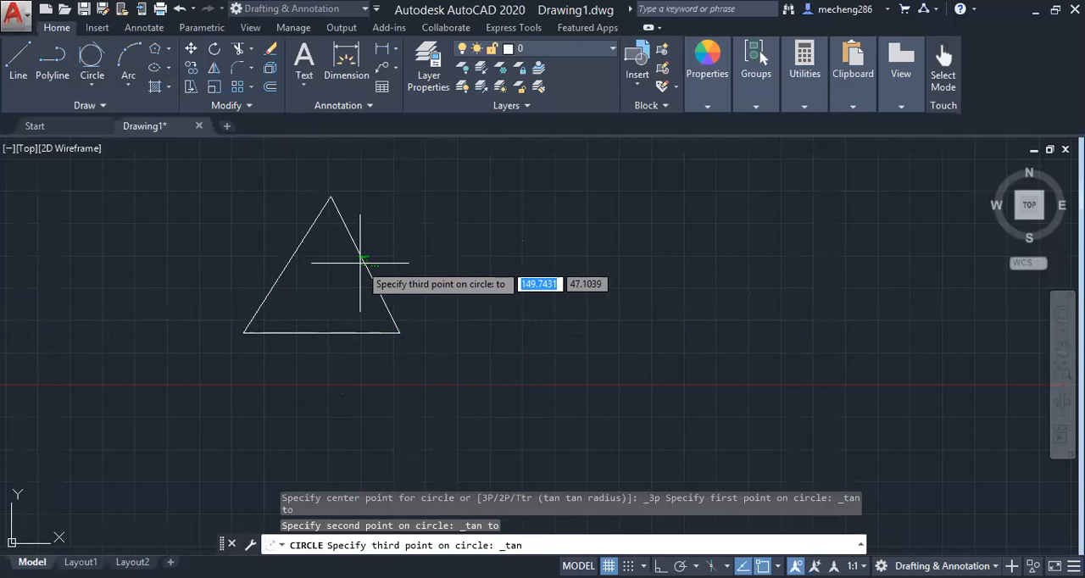
click(326, 332)
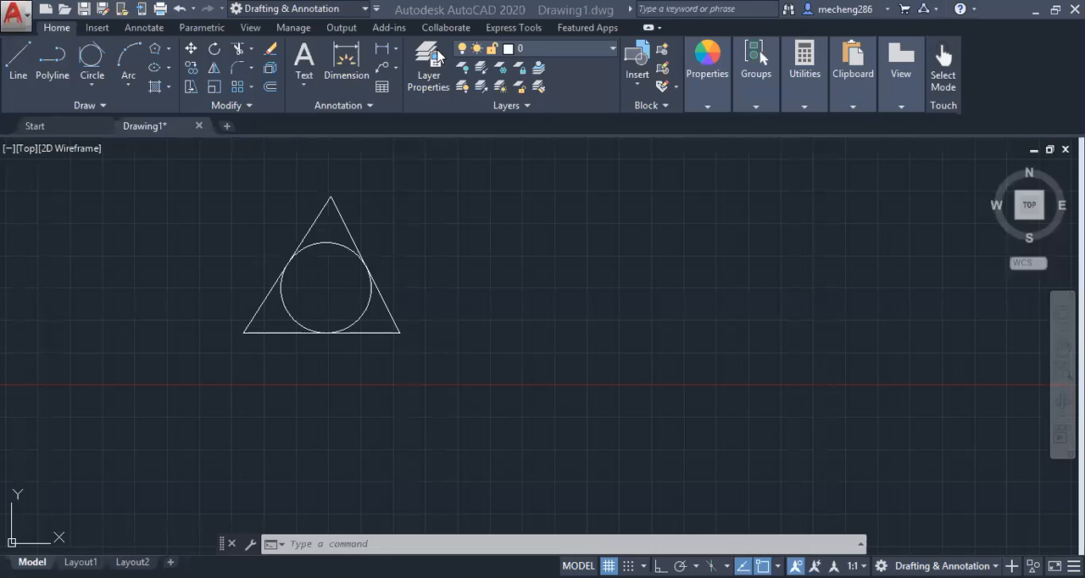
click(127, 85)
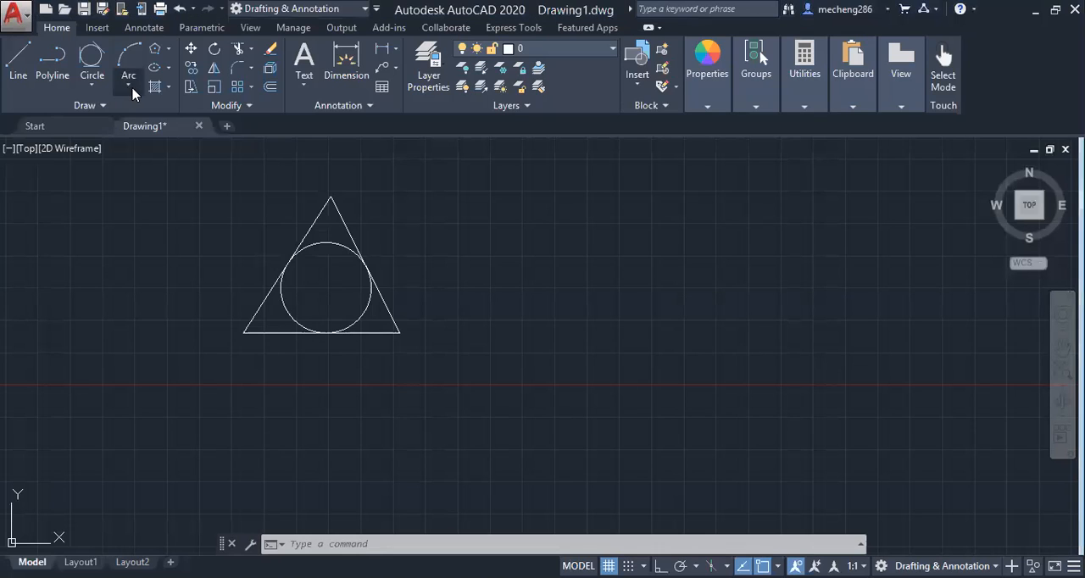
click(132, 87)
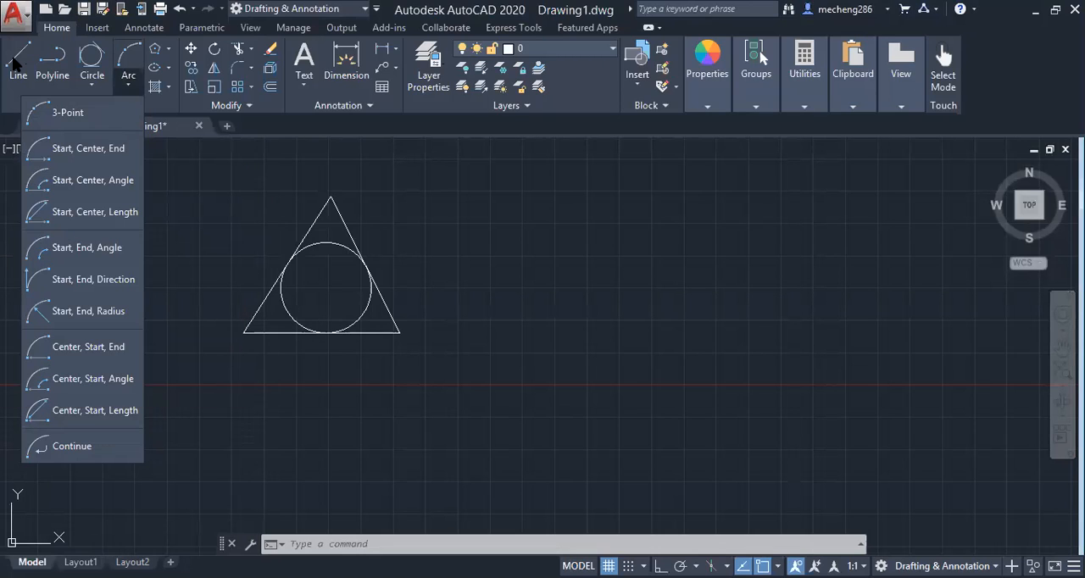
click(15, 64)
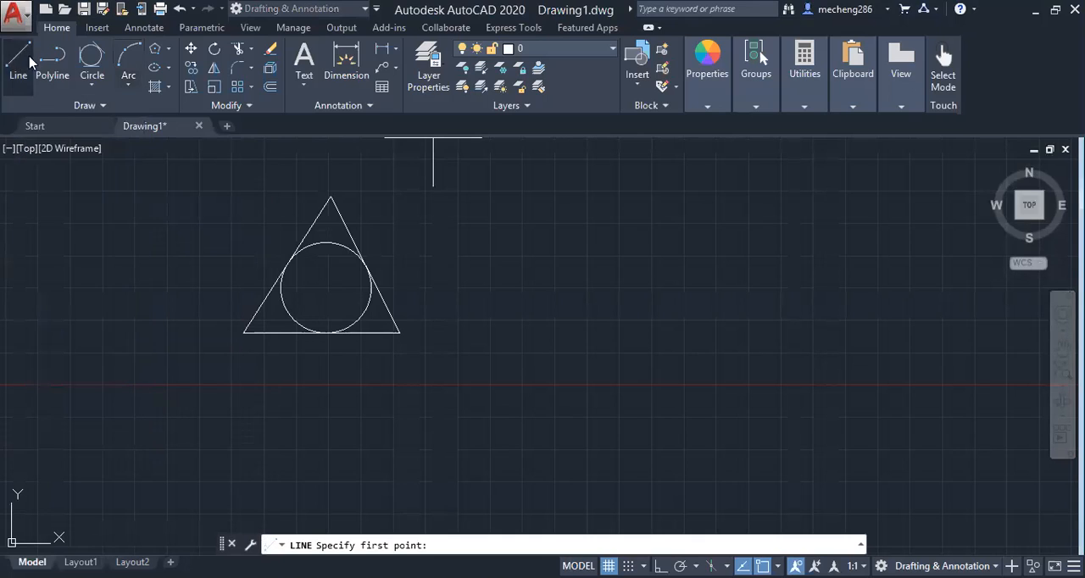
With Ortho turned on, draw a 3-Point arc from the triangle's lower-right corner through a point directly above it to the apex
click(127, 80)
click(116, 117)
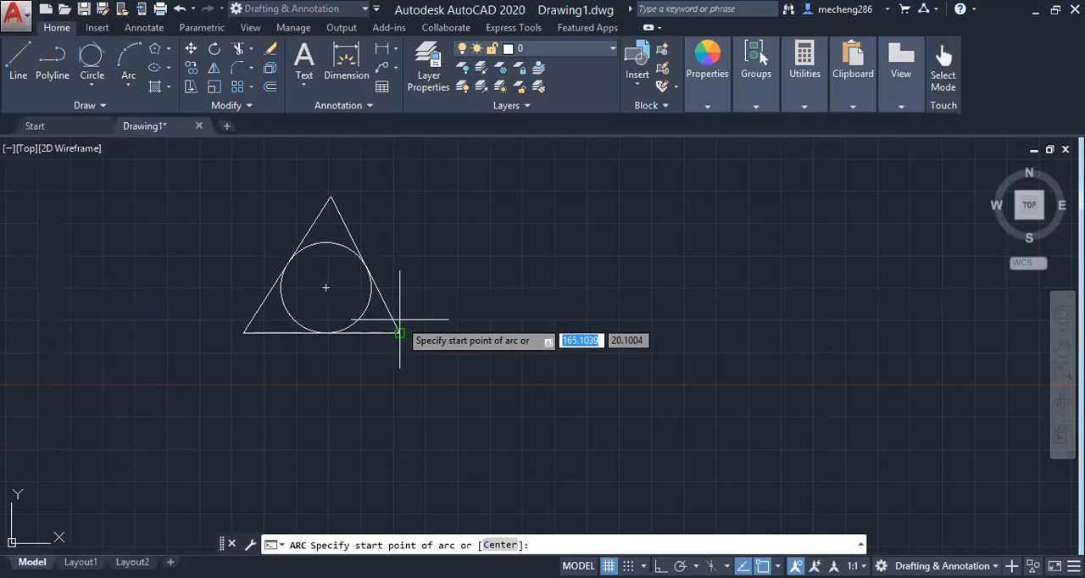
click(399, 332)
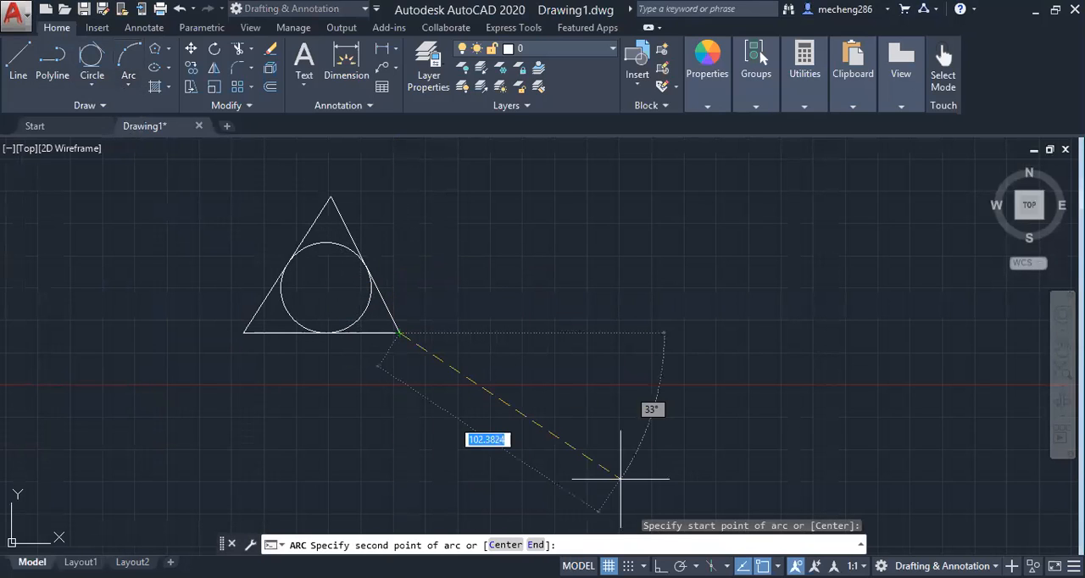
key(F8)
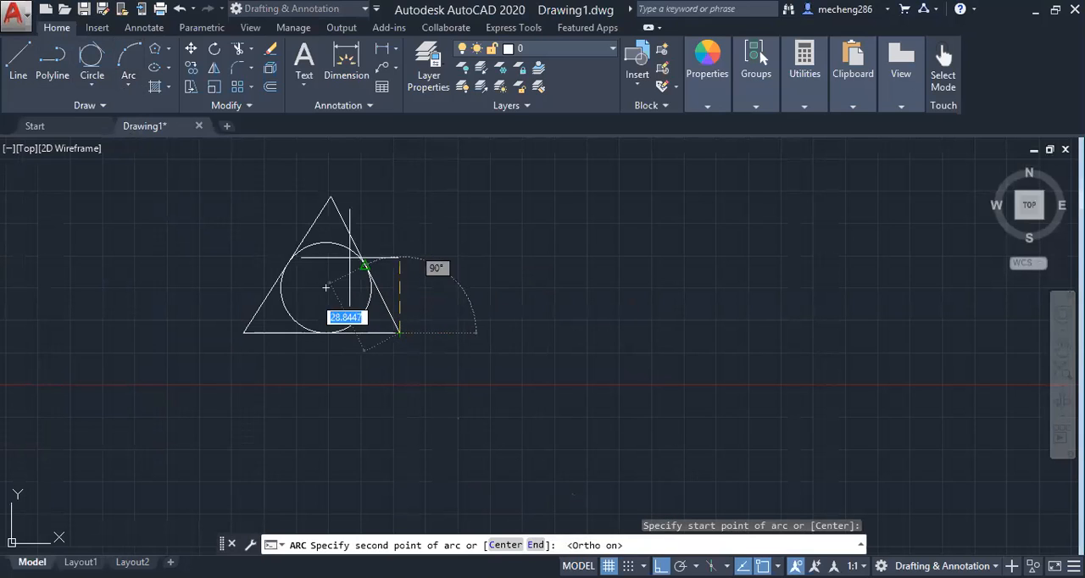
click(331, 197)
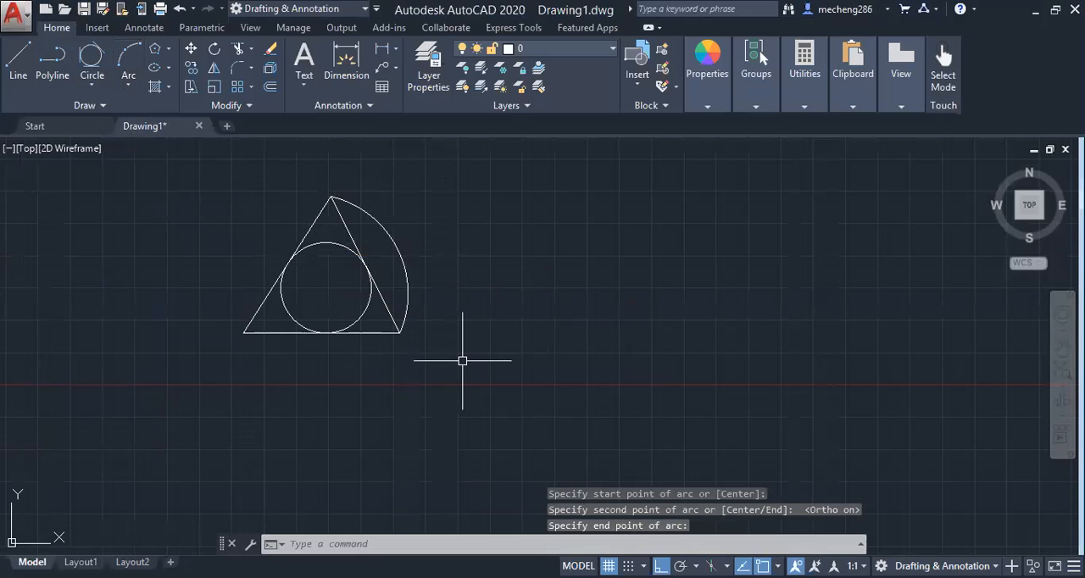